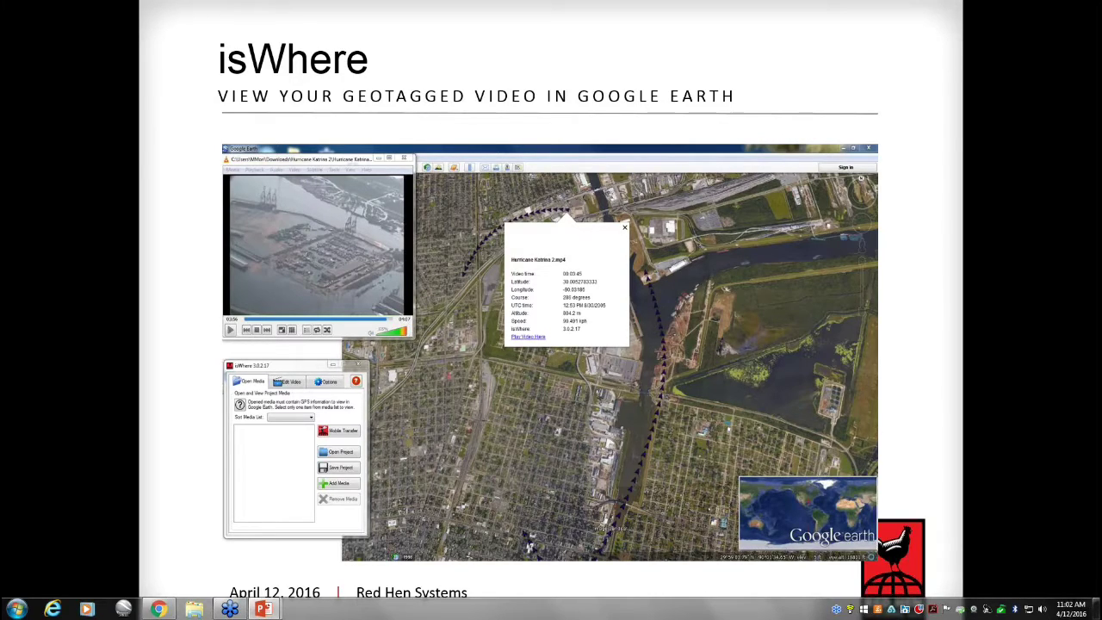
Advance the presentation through the geotagged videos slide to the isWhere live demo slide, and end the slide show.
left_click(180, 381)
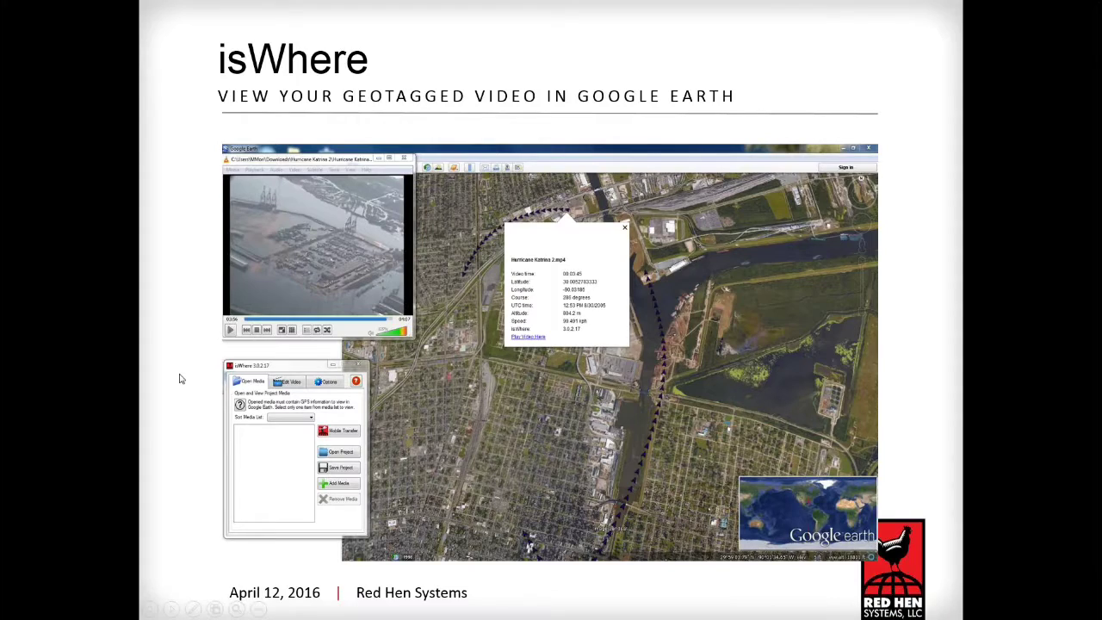
left_click(181, 379)
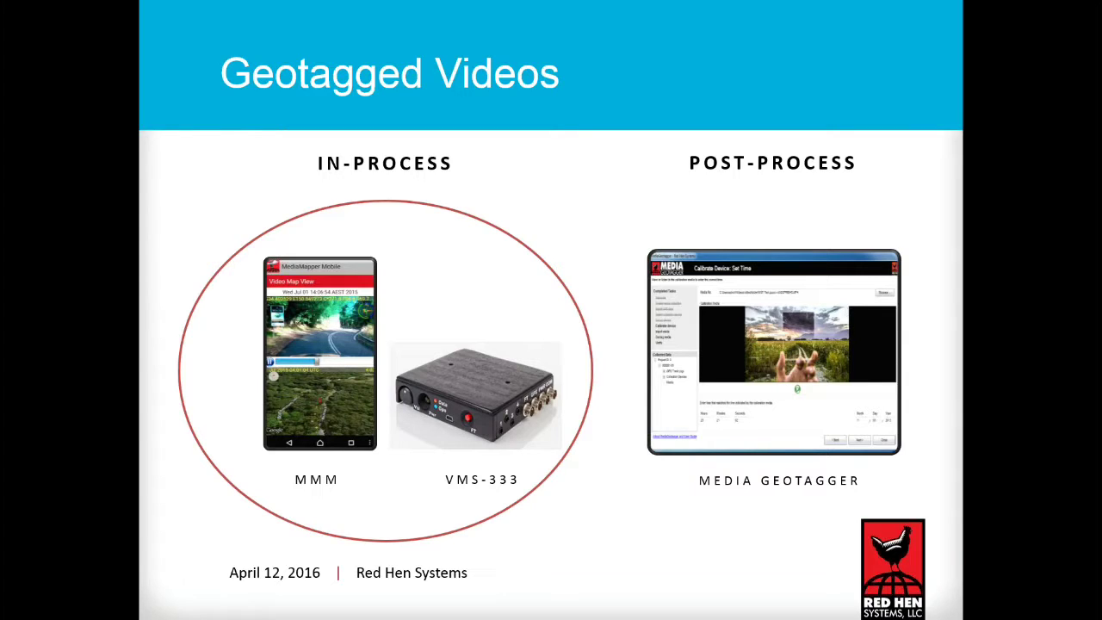
key("Right")
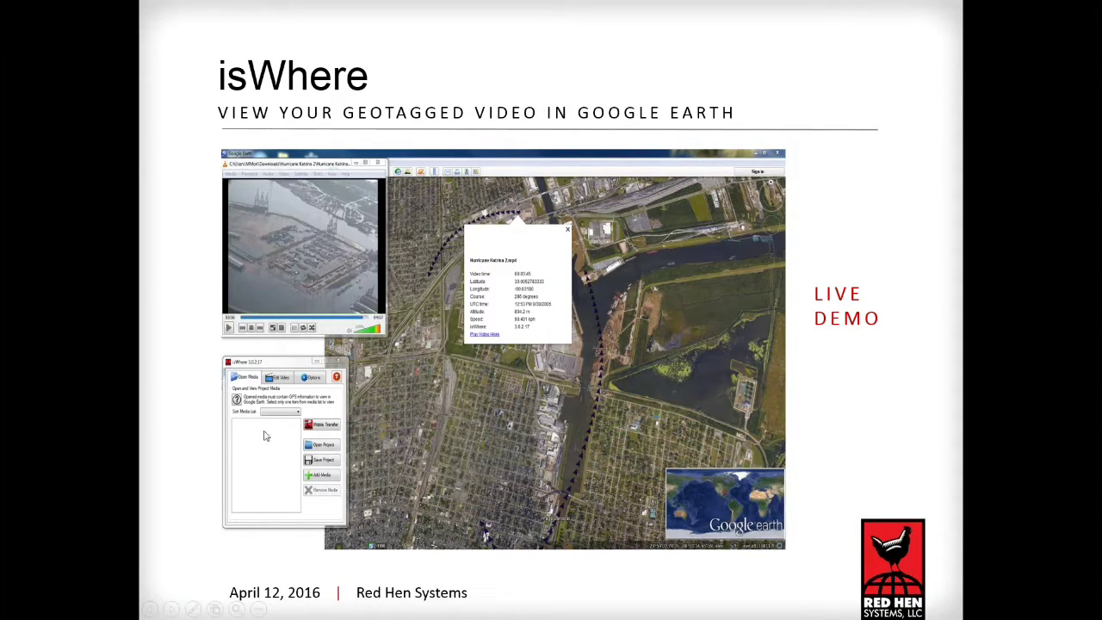
key("Escape")
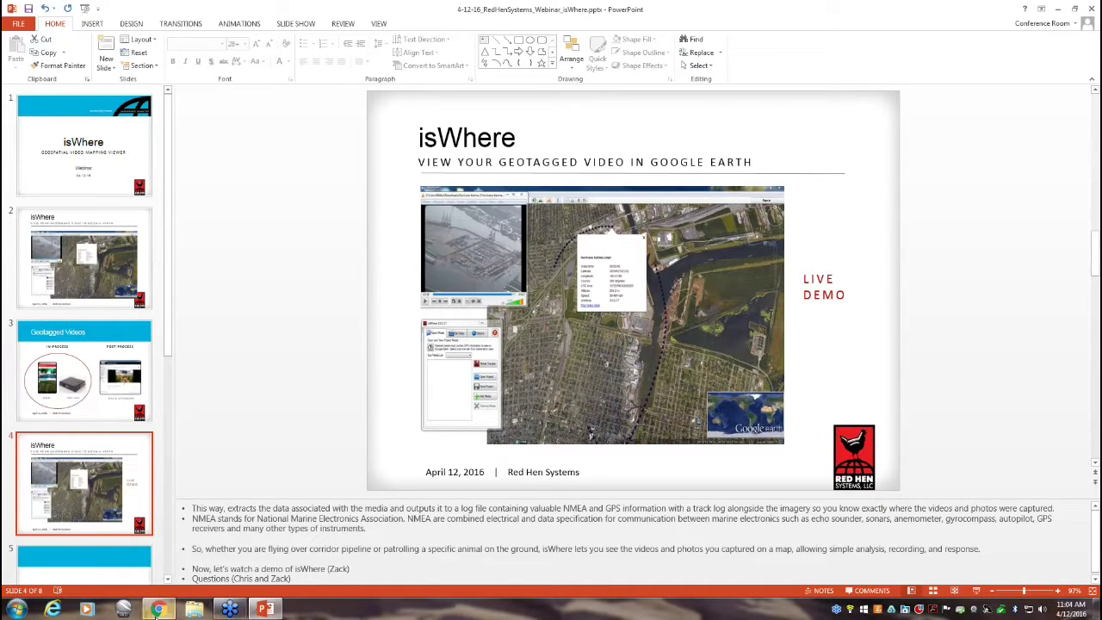
Launch isWhere by continuing into the licensed application, and move its window clear of the Places list in Google Earth.
left_click(17, 609)
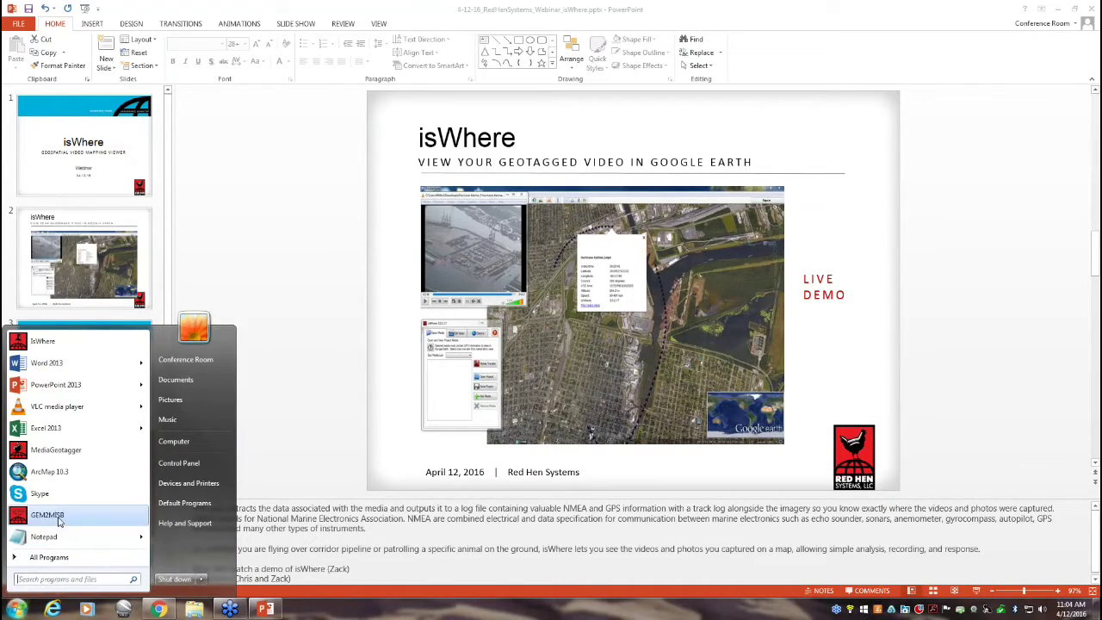
left_click(78, 346)
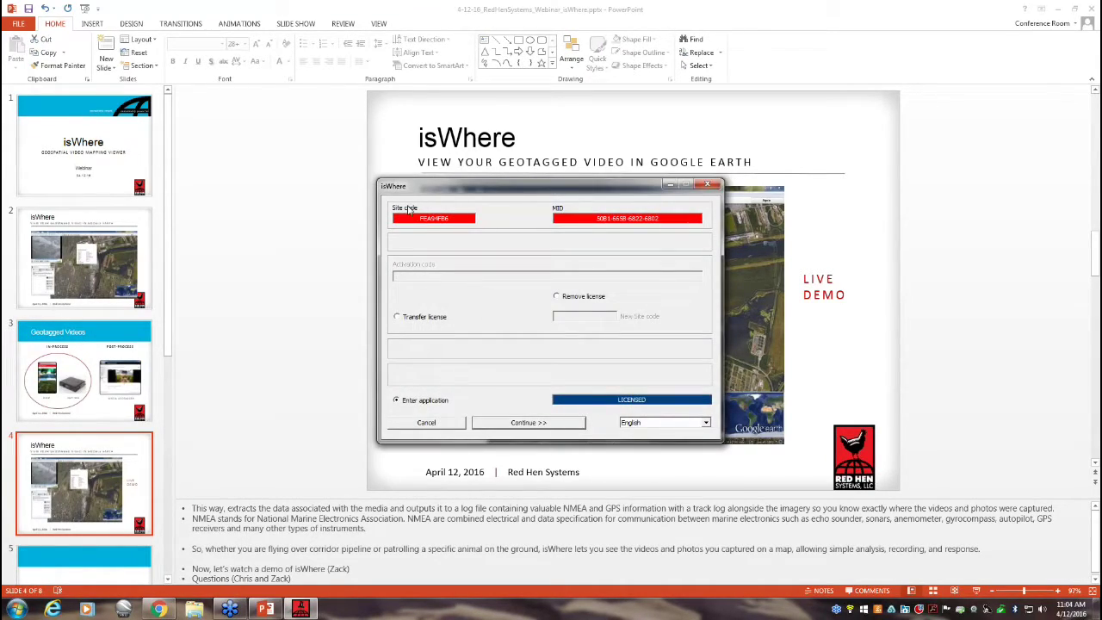
left_click_drag(421, 200, 260, 189)
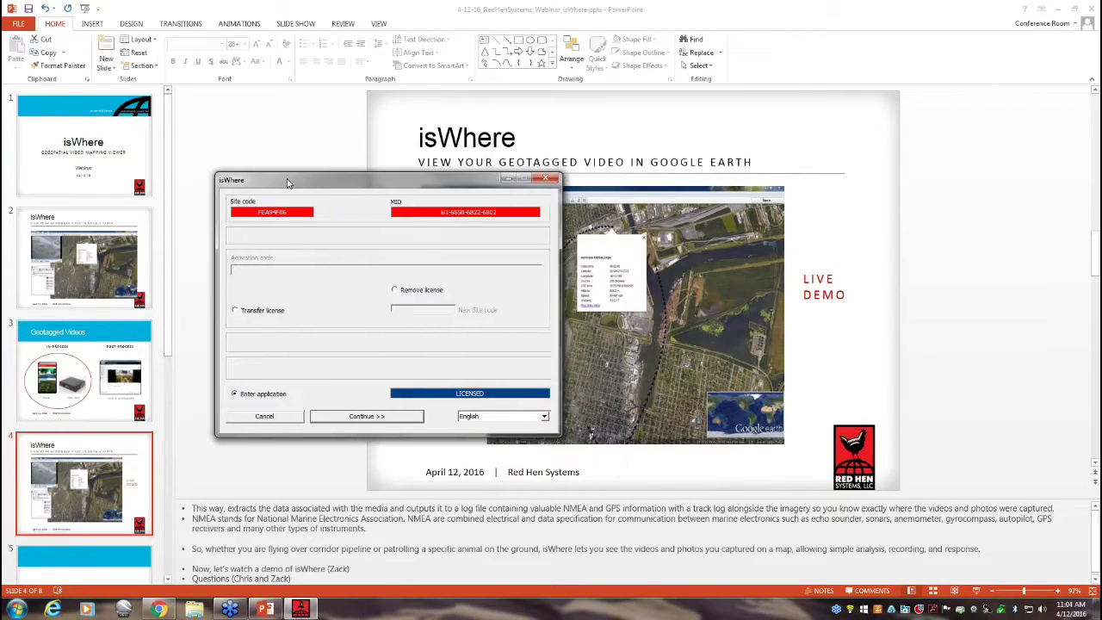
left_click(366, 417)
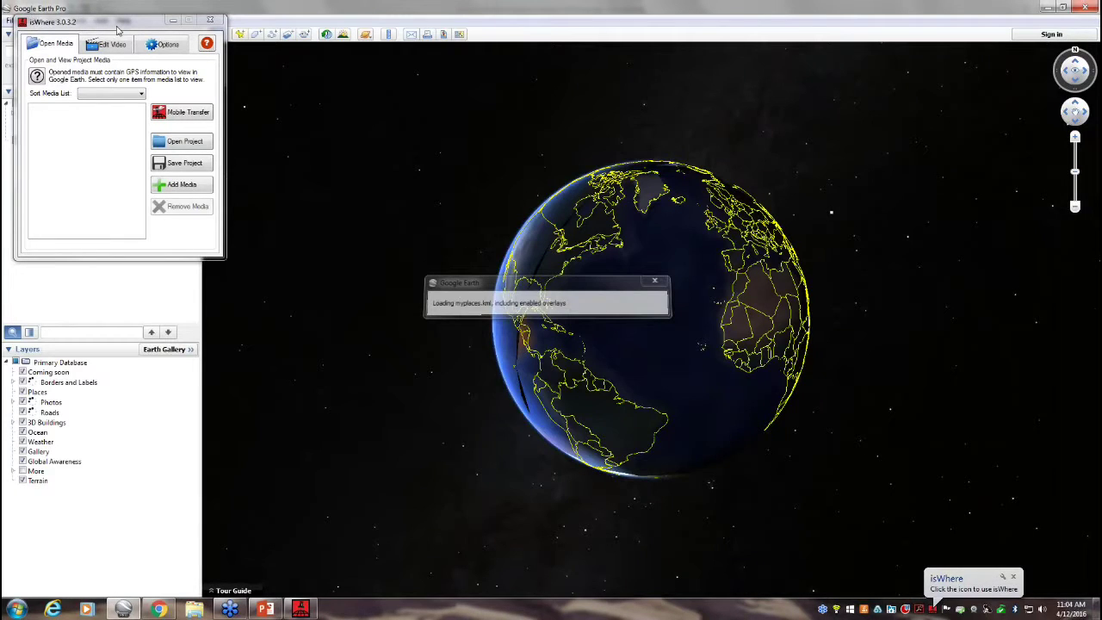
left_click_drag(117, 28, 119, 141)
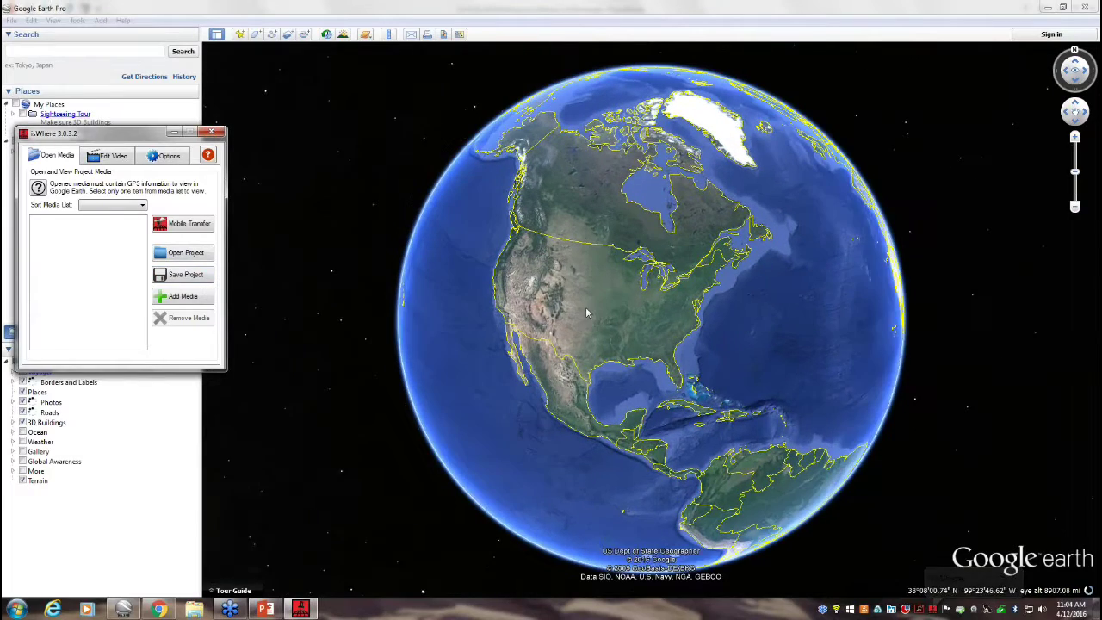
left_click_drag(111, 133, 145, 358)
Add the video Sidney_NB.mpg from C:\SampleVideo\OutOfCorridor to the isWhere media list.
left_click(215, 521)
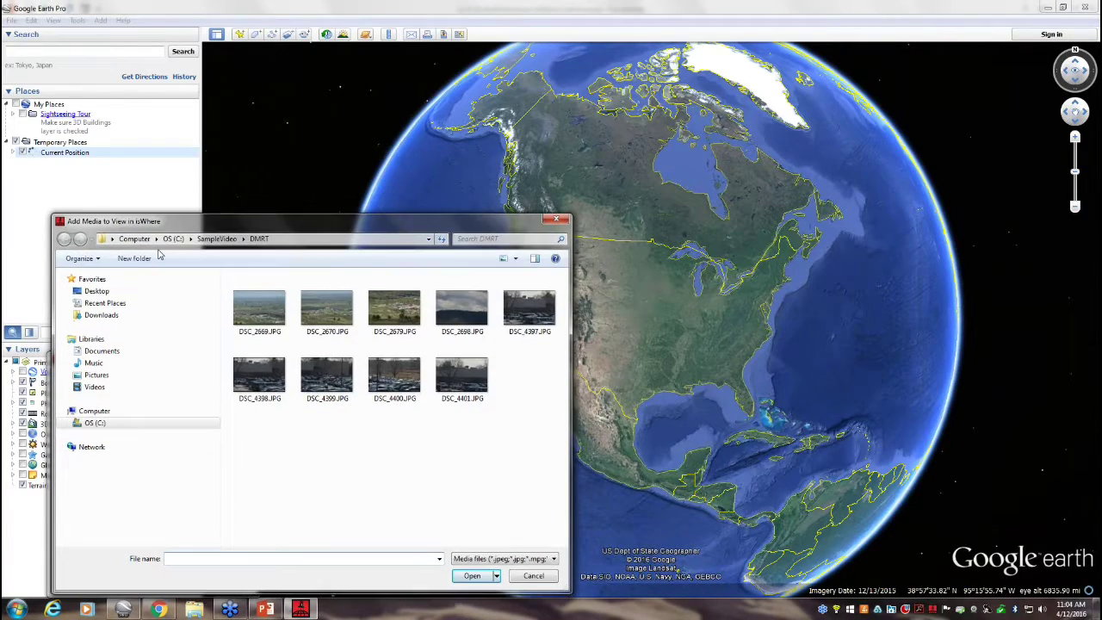
left_click(173, 240)
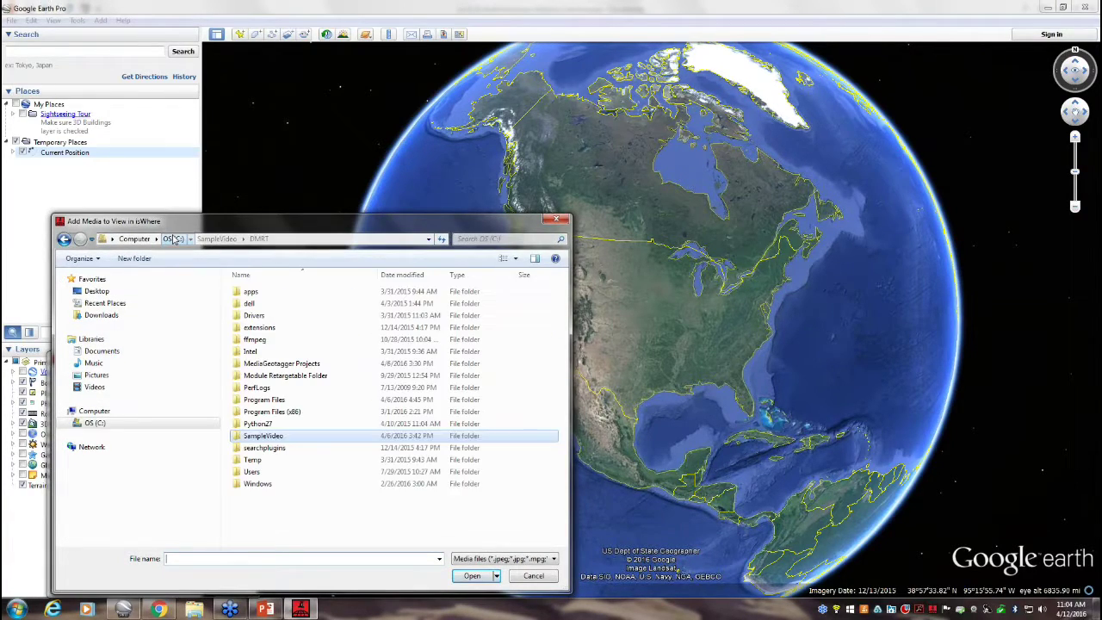
double_click(281, 441)
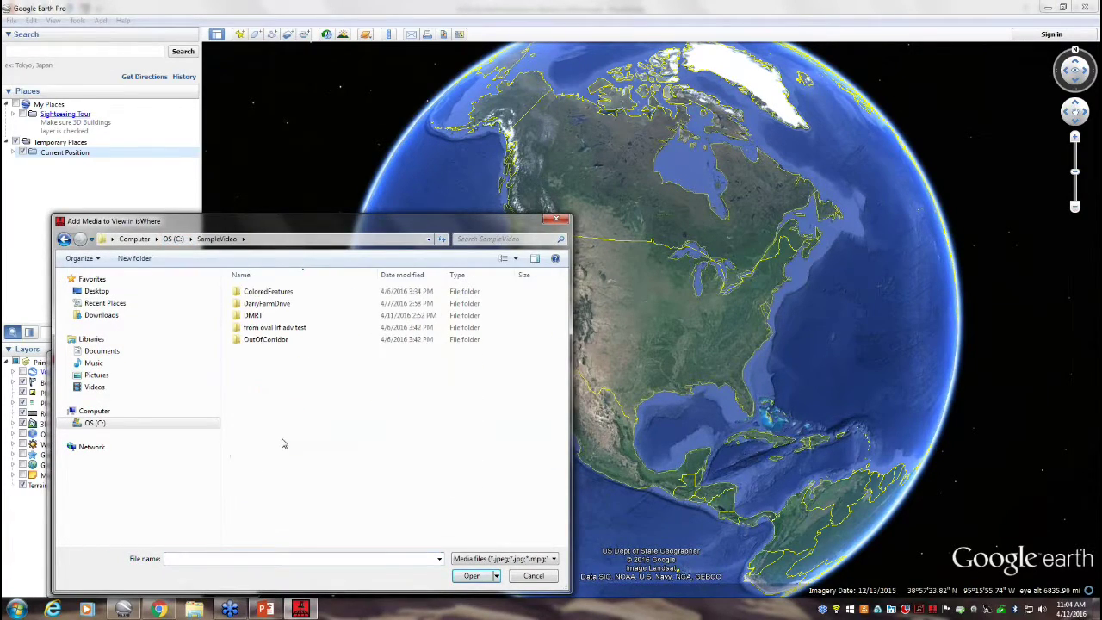
double_click(274, 339)
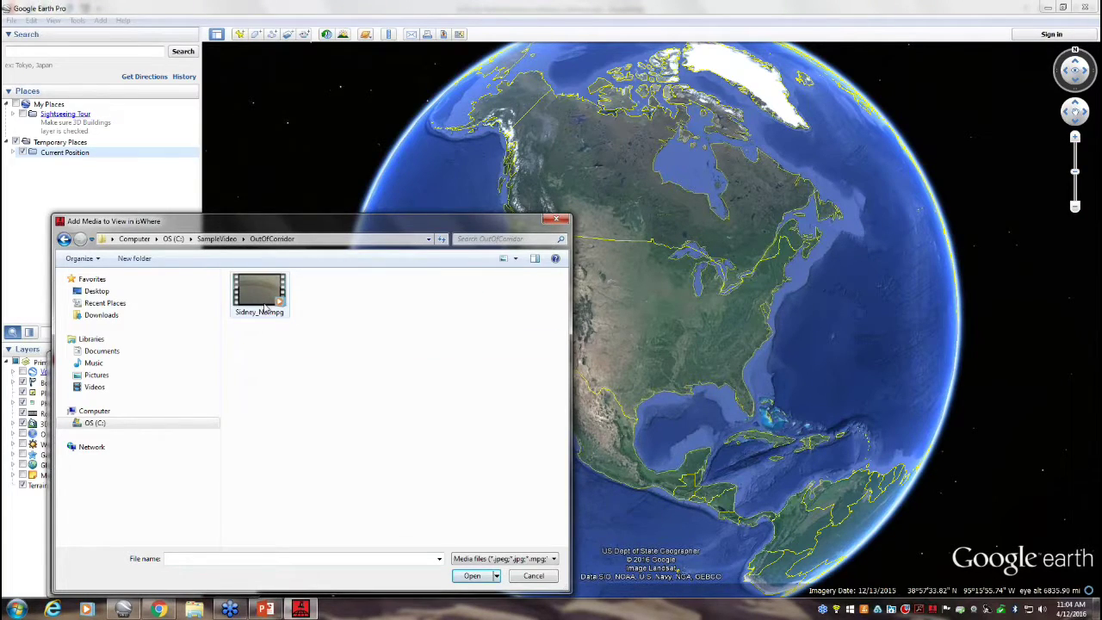
double_click(265, 307)
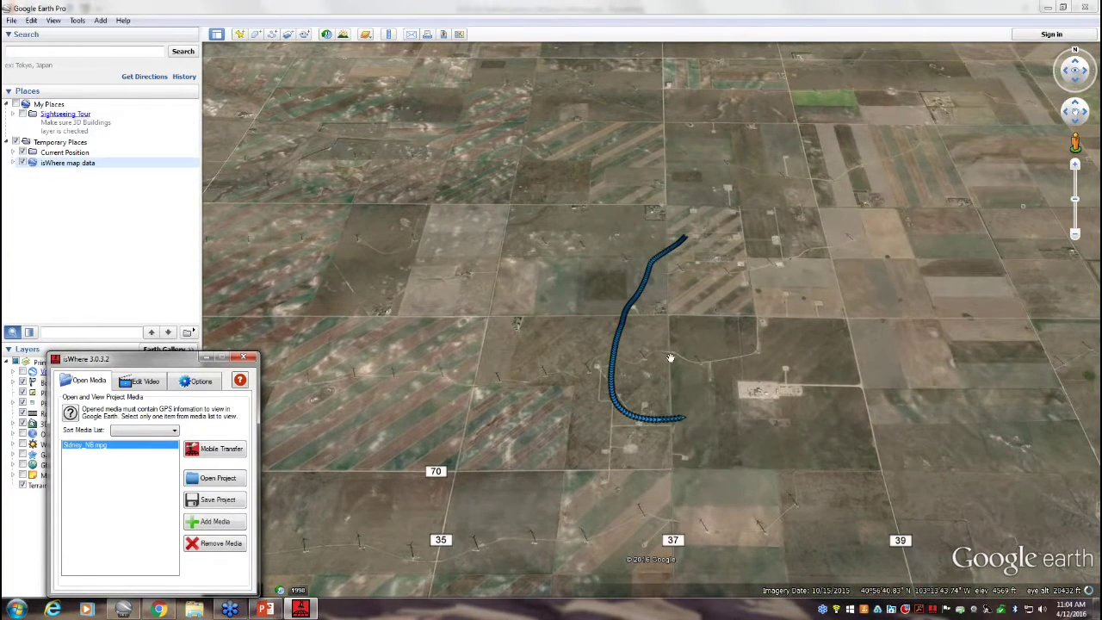
Open the information balloon of a point near the northern end of the Sidney_NB.mpg track.
left_click_drag(670, 357, 633, 322)
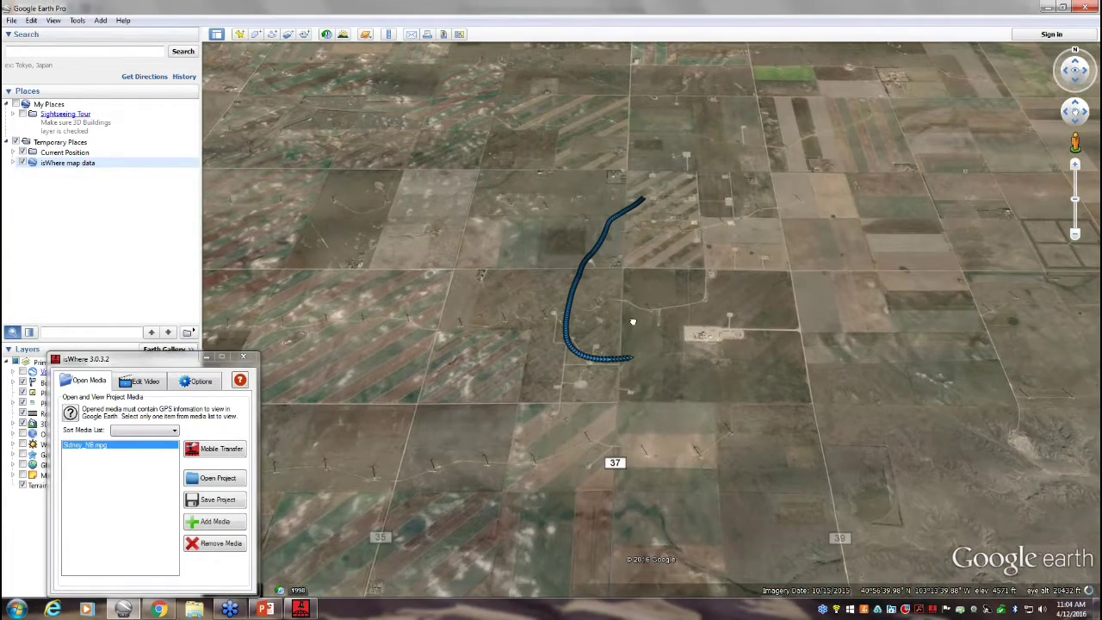
scroll(633, 322, "up", 5)
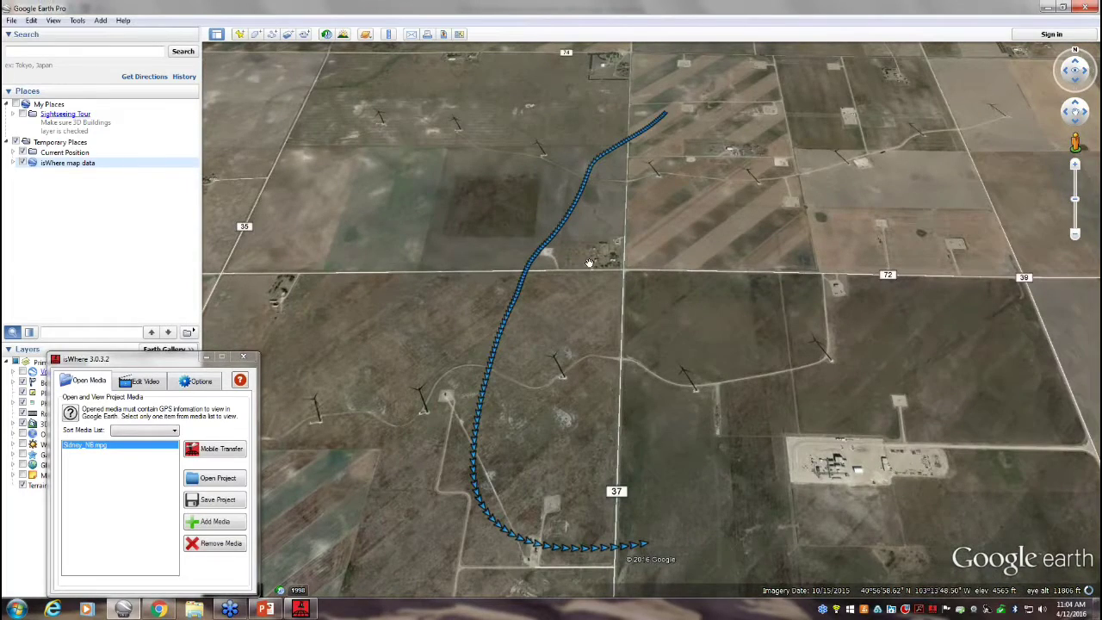
left_click_drag(589, 262, 568, 318)
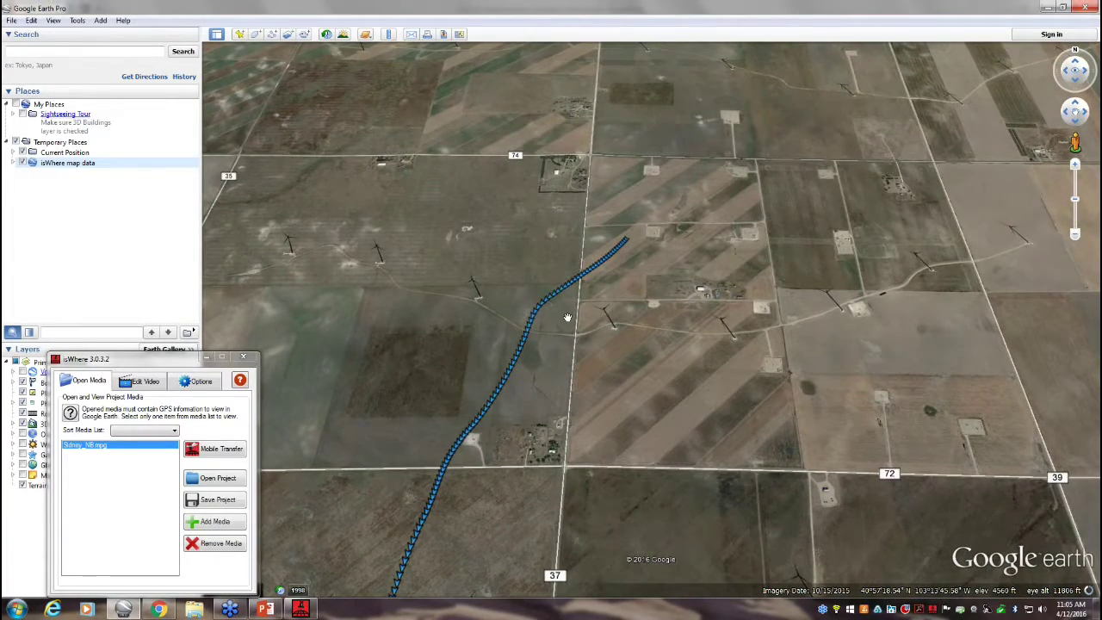
scroll(568, 318, "up", 2)
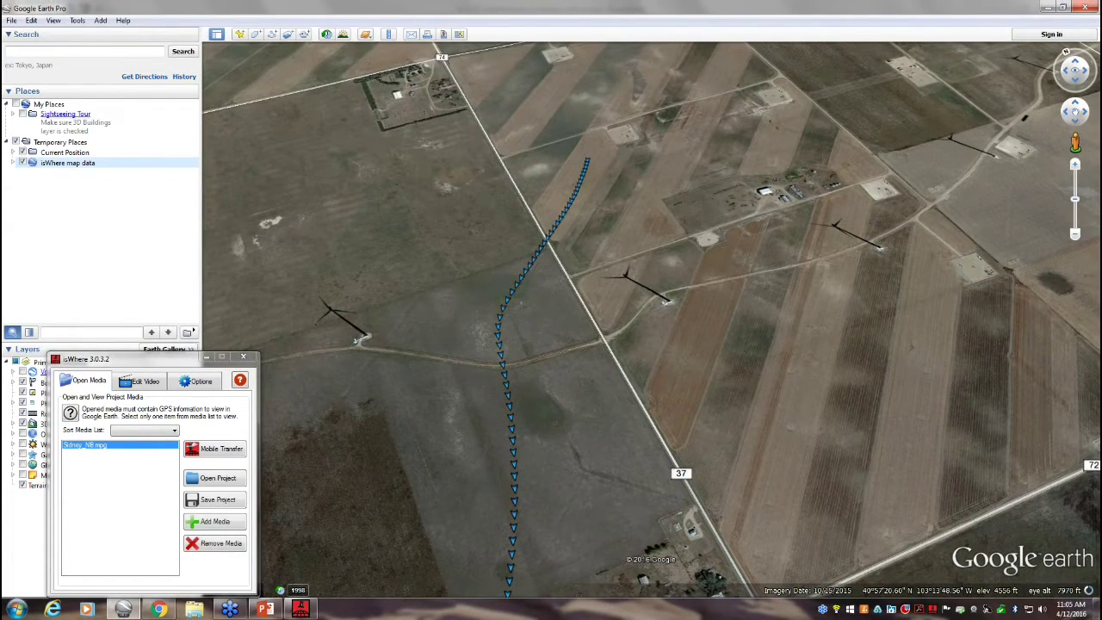
left_click(519, 286)
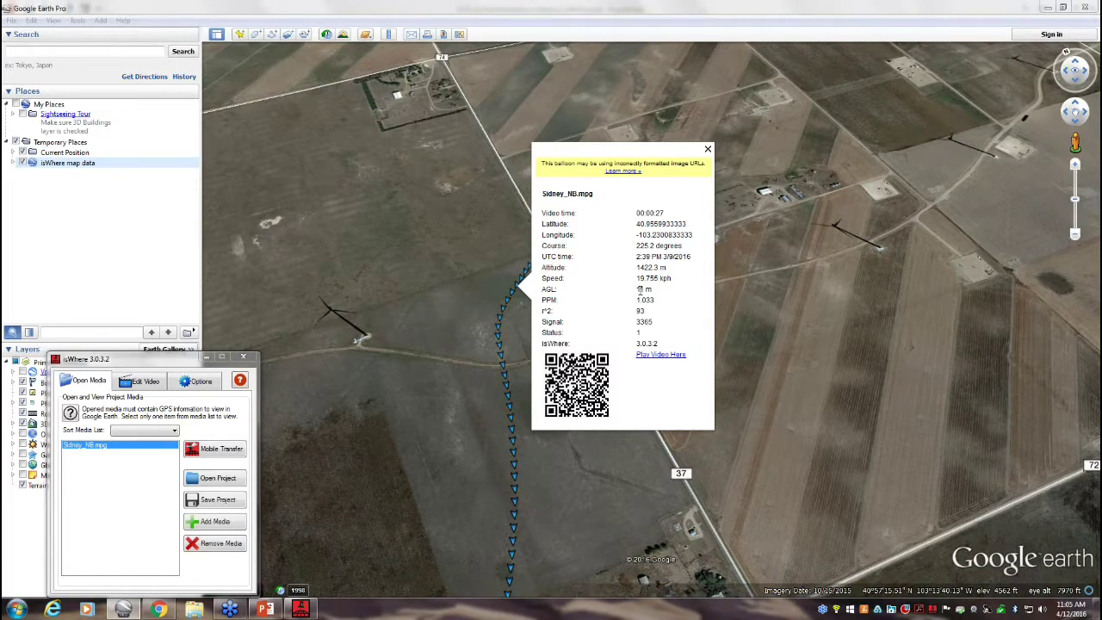
Examine the AGL, PPM, r^2 and Signal readings in the track point's balloon.
double_click(548, 290)
double_click(639, 290)
left_click_drag(655, 328, 546, 302)
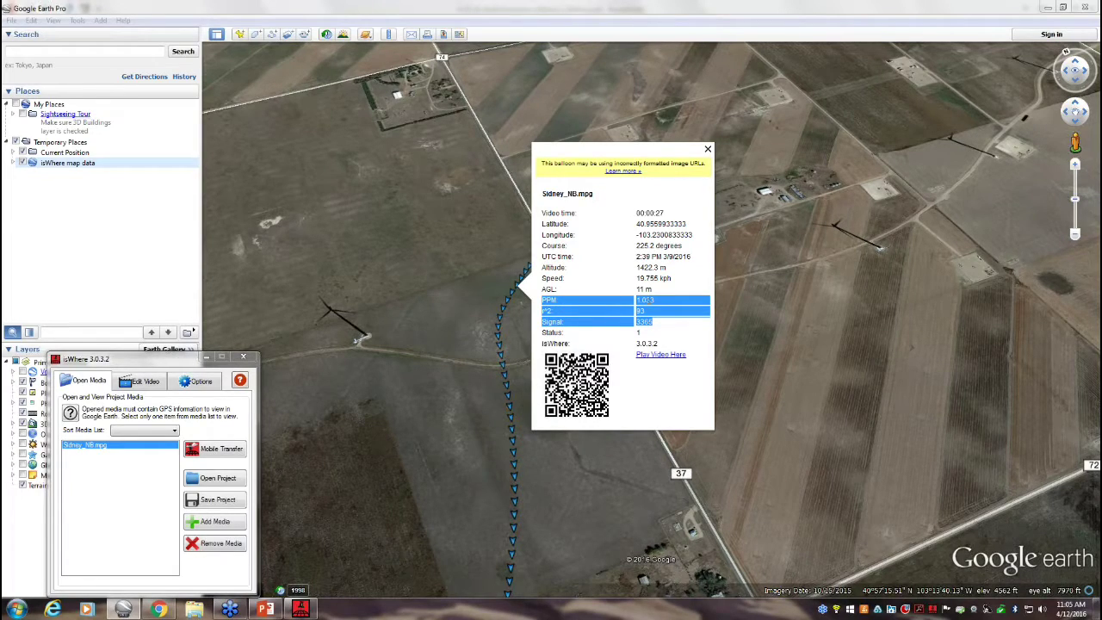
left_click_drag(708, 311, 643, 311)
double_click(643, 311)
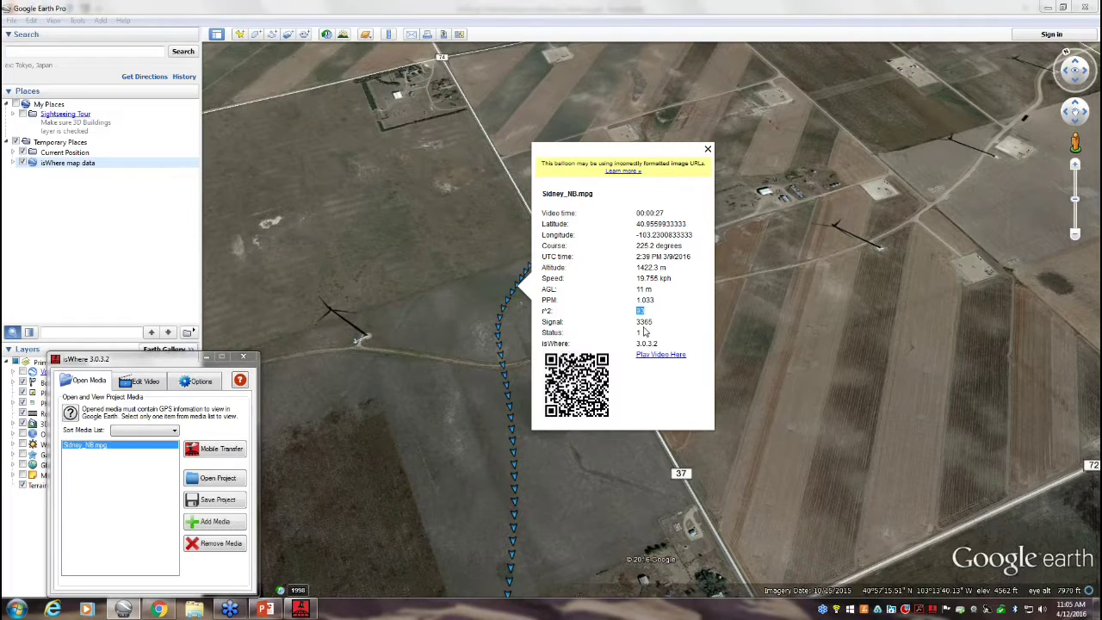
double_click(644, 321)
Play the video from the selected track point, and move and shrink the player window to uncover the mapped track.
left_click(659, 356)
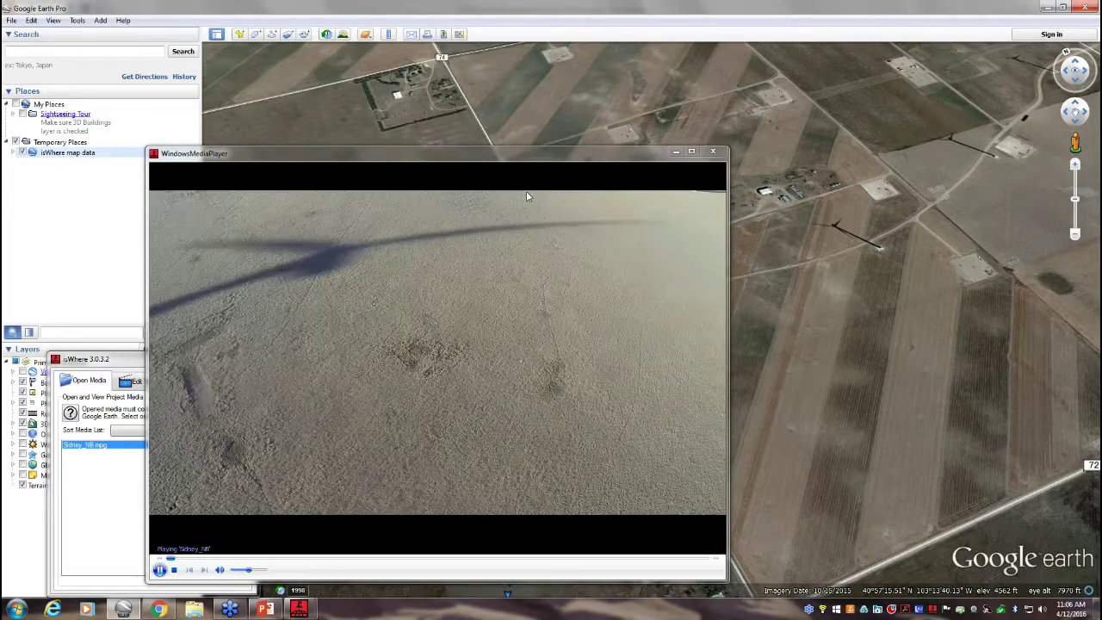
left_click_drag(495, 159, 365, 18)
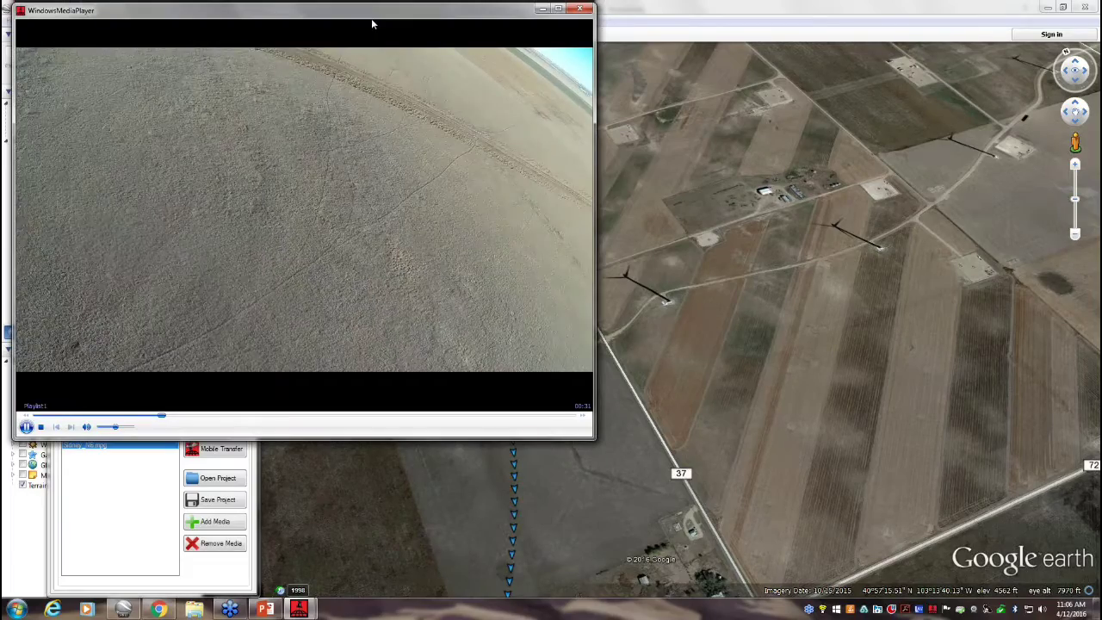
left_click_drag(367, 439, 360, 380)
left_click_drag(592, 377, 384, 269)
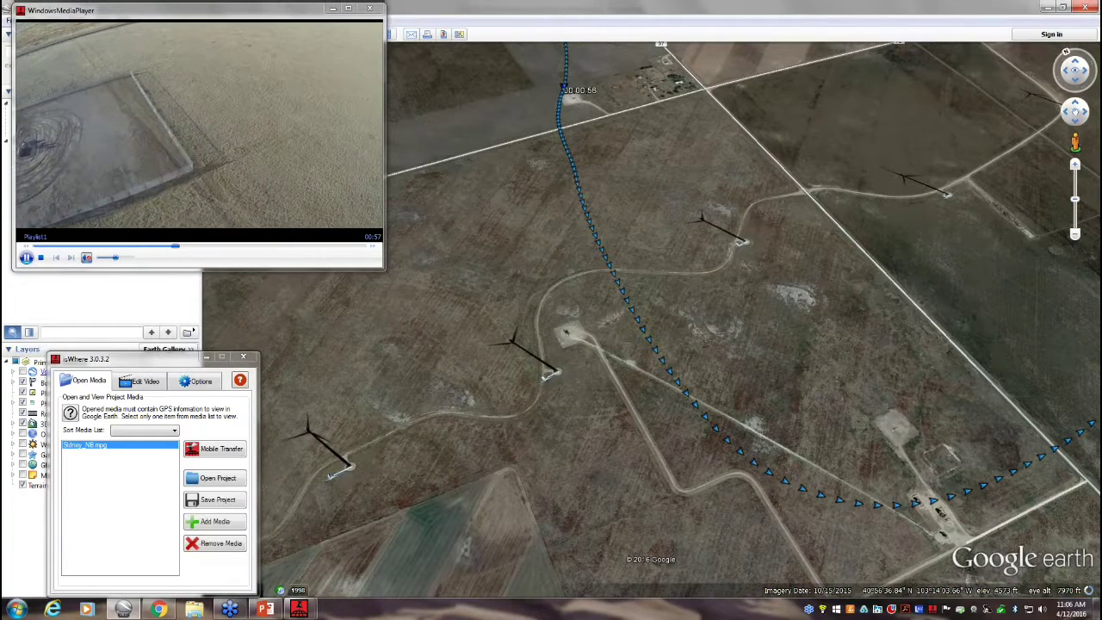
Skip forward and back in the Sidney_NB video, and play it from the track point at video time 00:01:49.
left_click(233, 248)
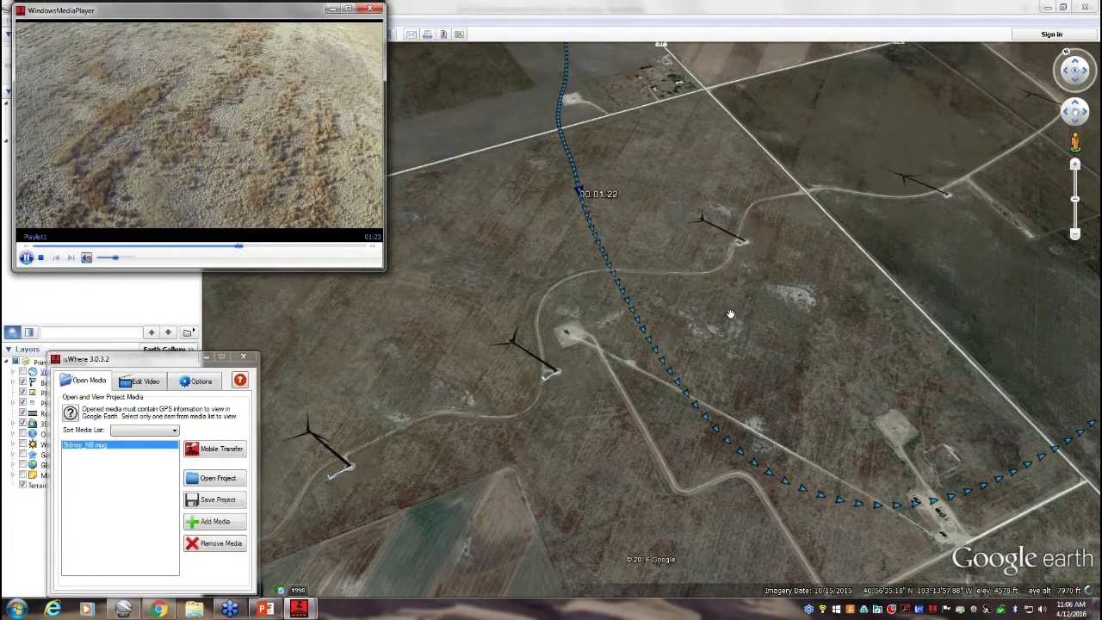
left_click(155, 248)
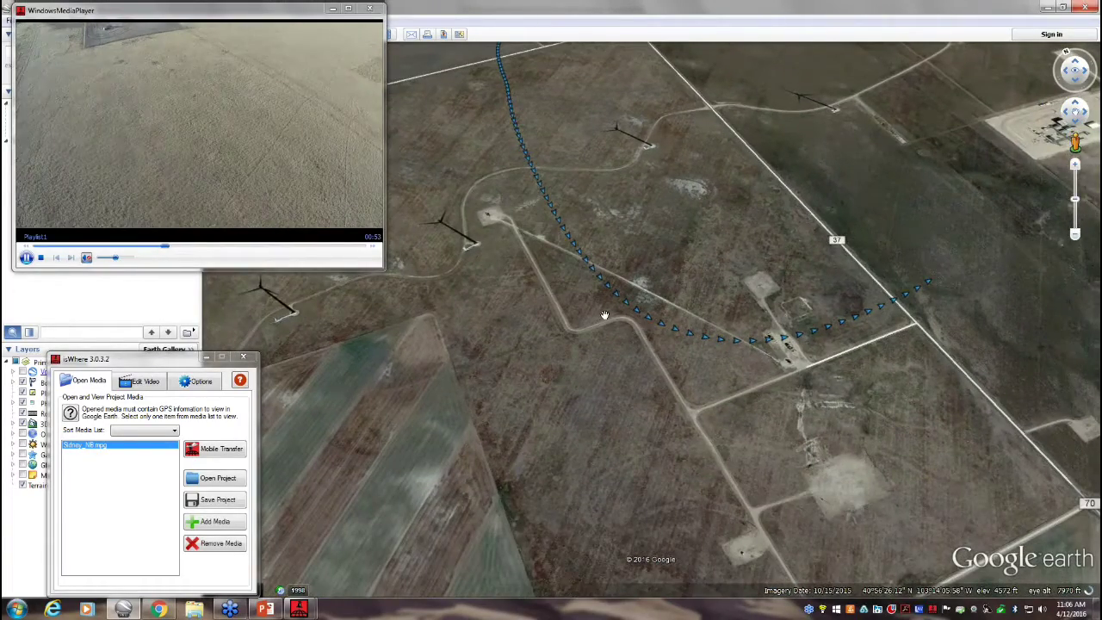
left_click(605, 274)
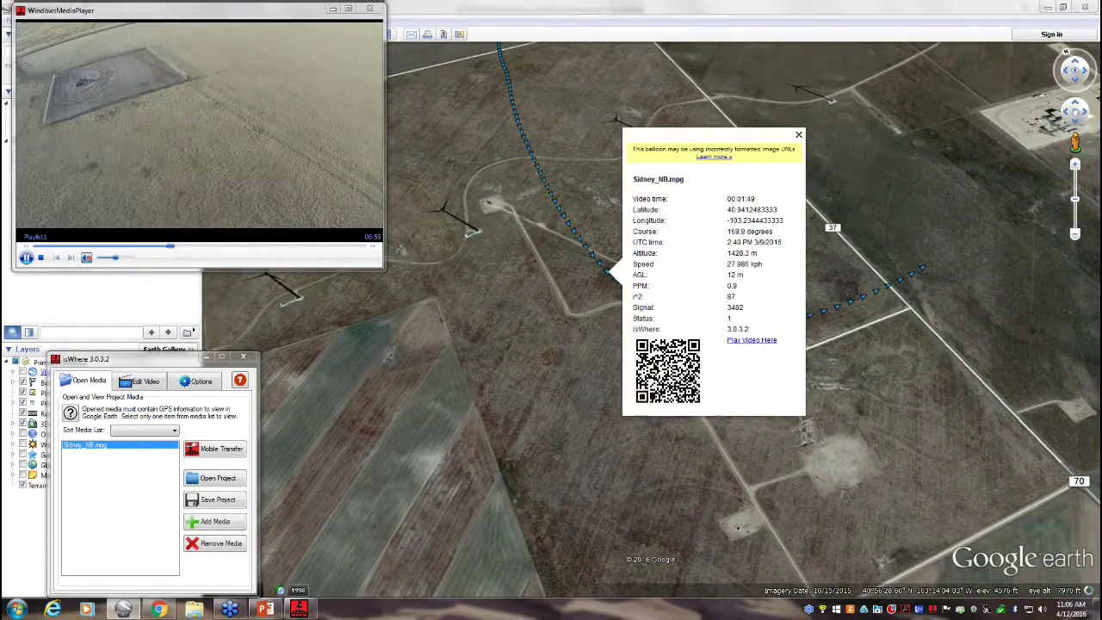
left_click(752, 340)
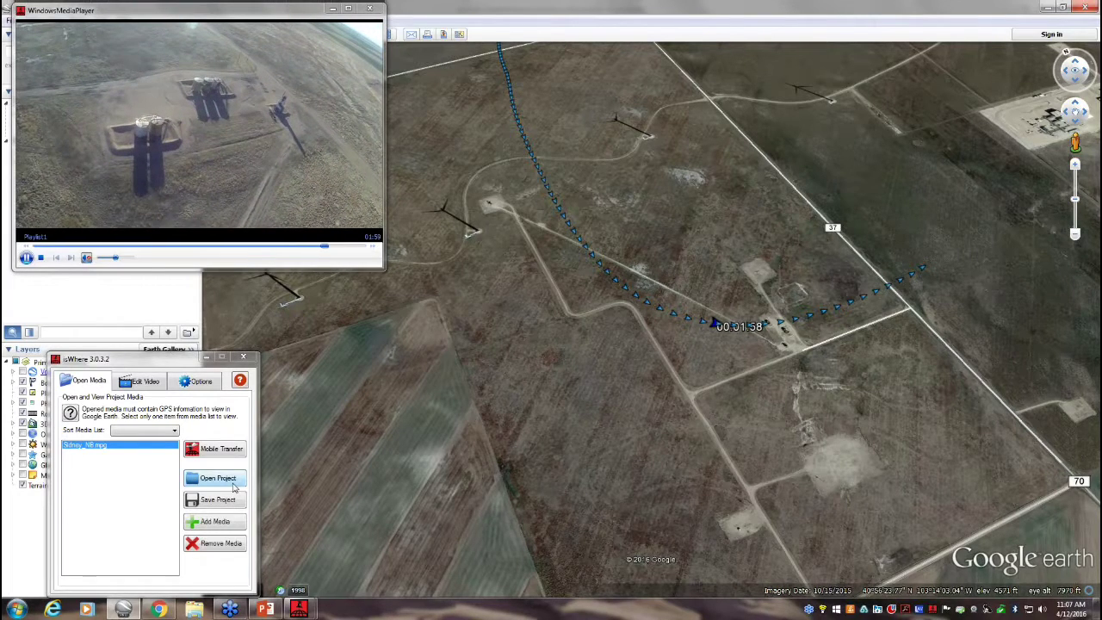
Add GP010223.MP4, GP010223_0_8_56_0.jpg and GP010223_0_8_57_0.jpg from the DariyFarmDrive folder in SampleVideo to the media list.
left_click(214, 524)
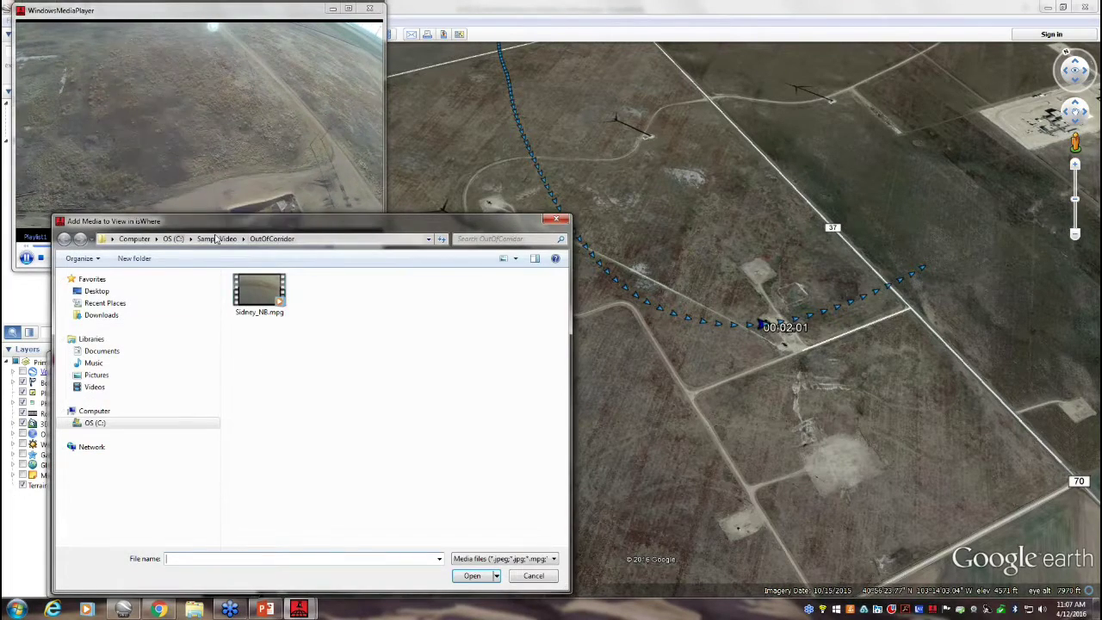
left_click(215, 240)
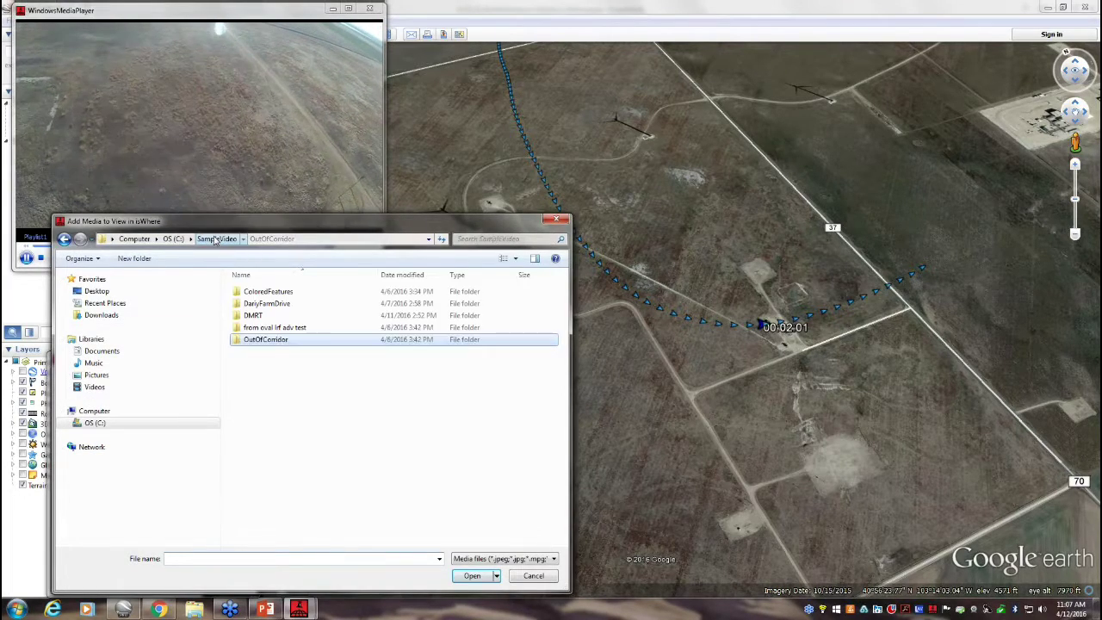
double_click(290, 310)
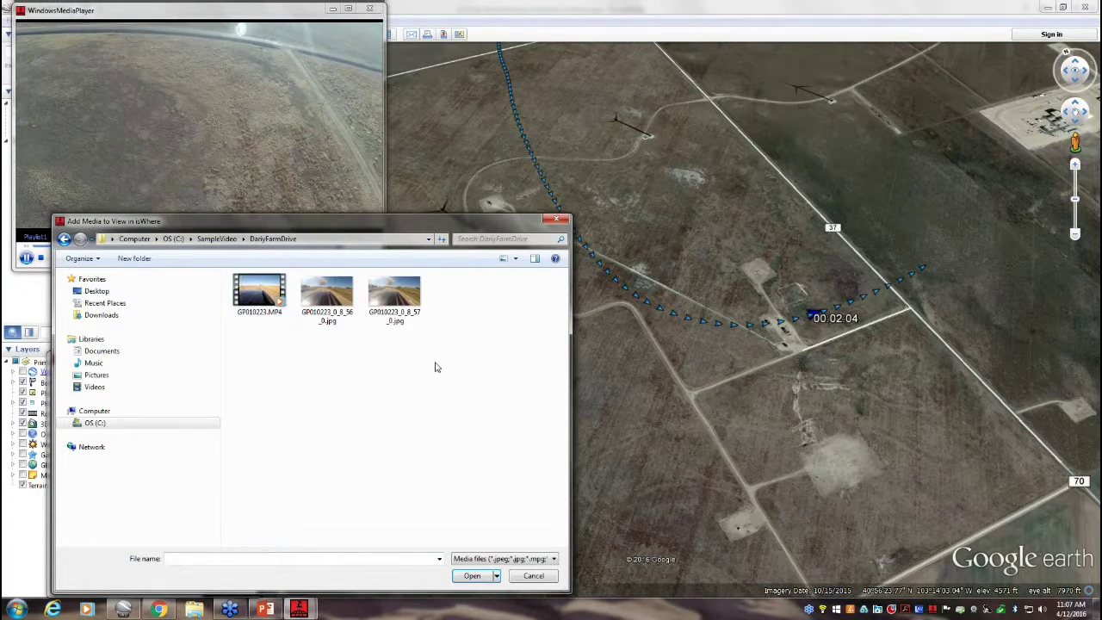
left_click_drag(445, 368, 258, 293)
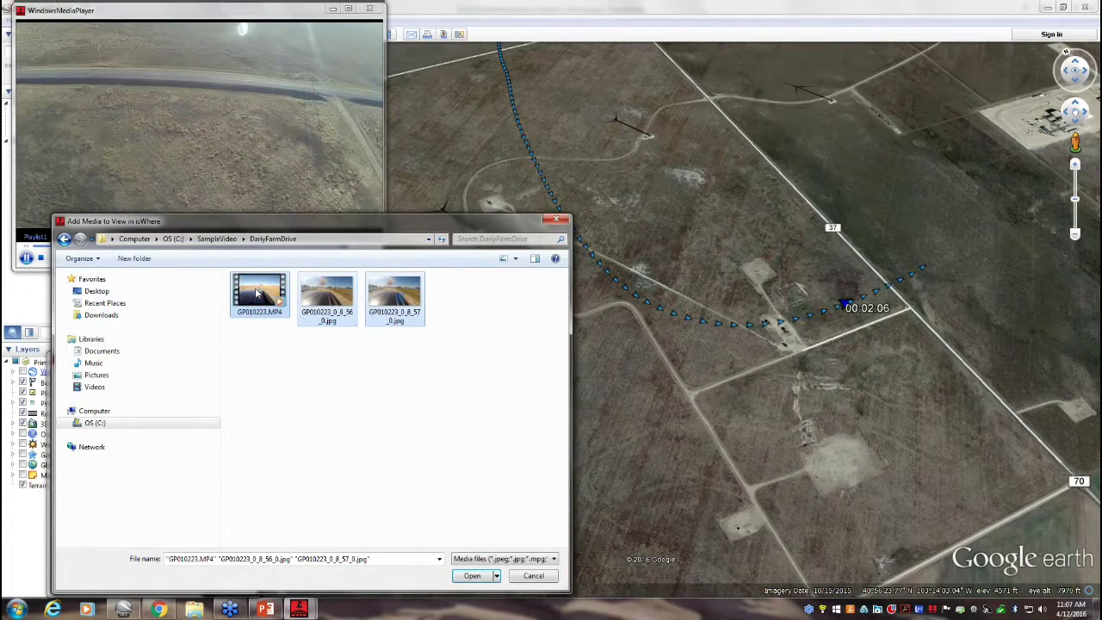
left_click(472, 576)
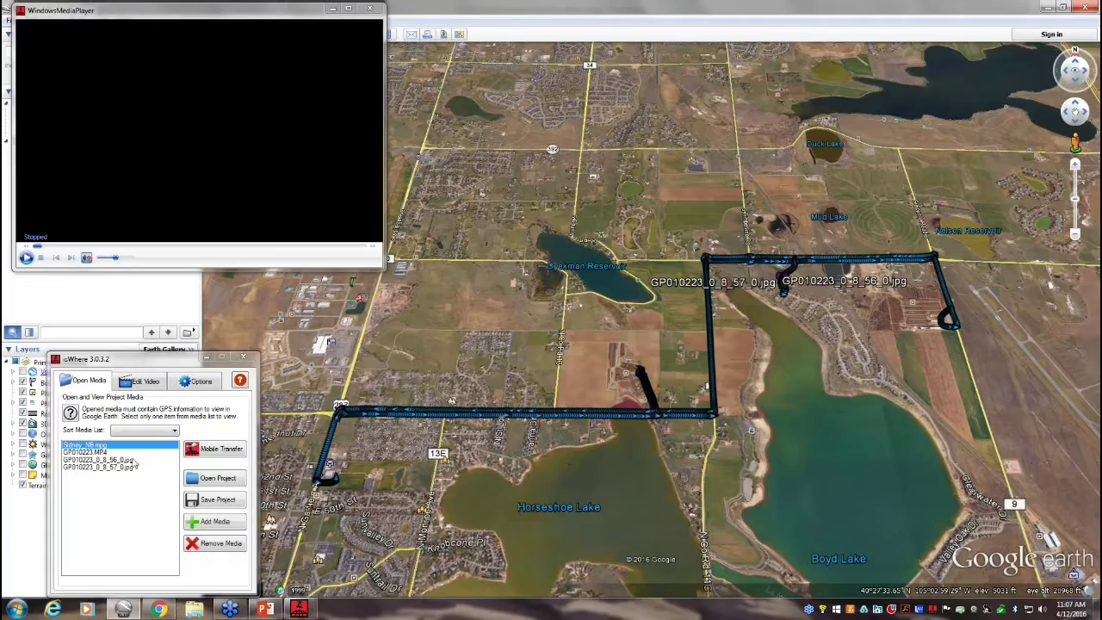
Zoom the map to GP010223_0_8_56_0.jpg and play GP010223.MP4 from the track point beside that photo.
left_click(132, 461)
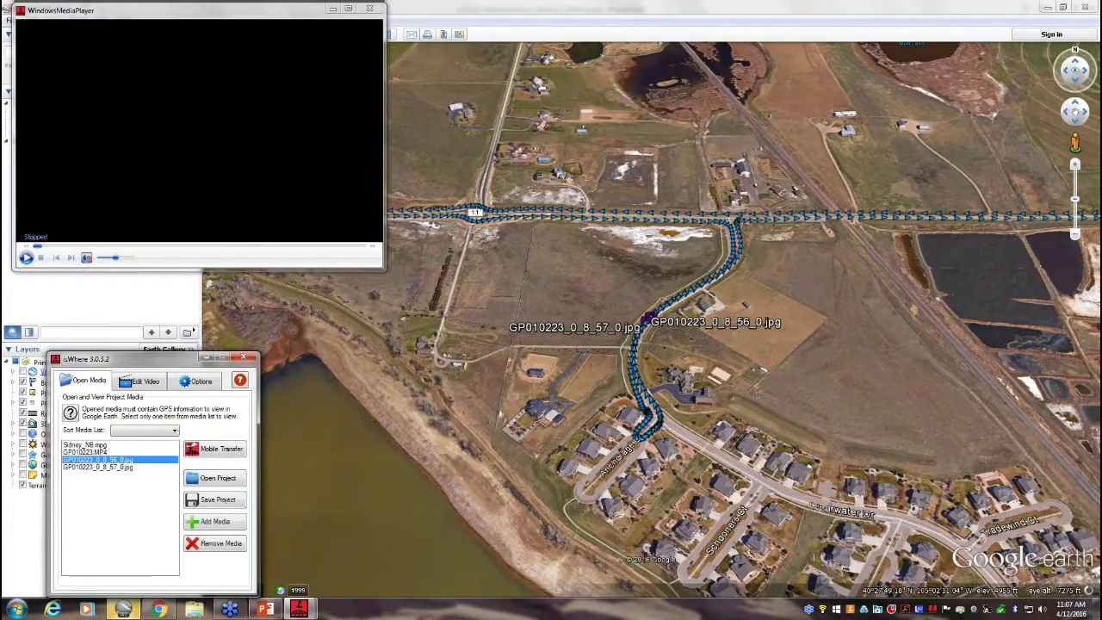
left_click(661, 308)
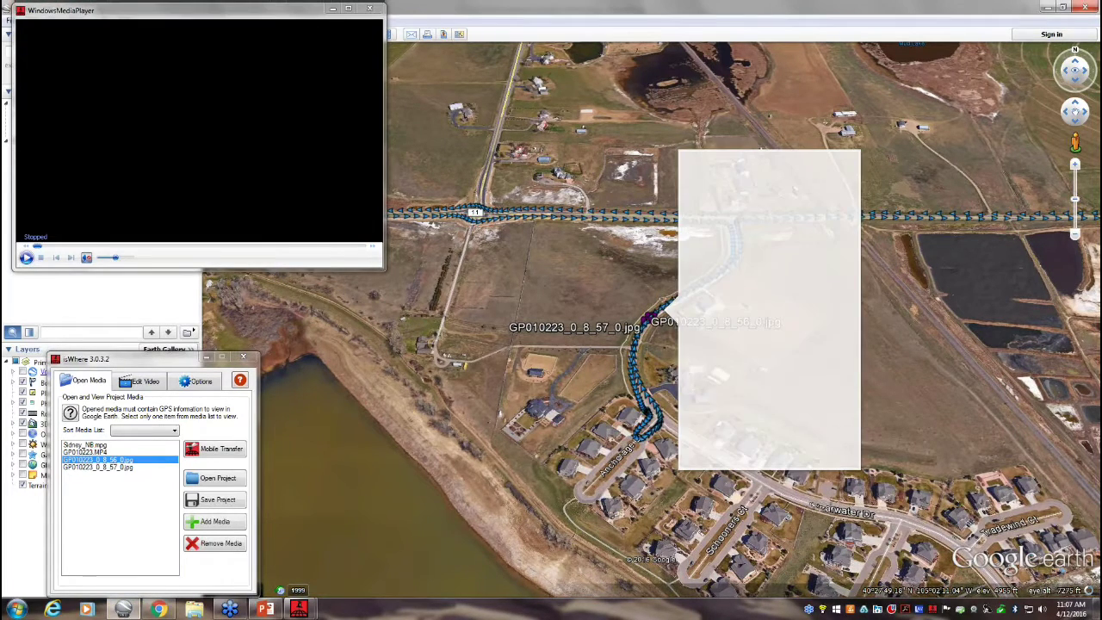
left_click(668, 306)
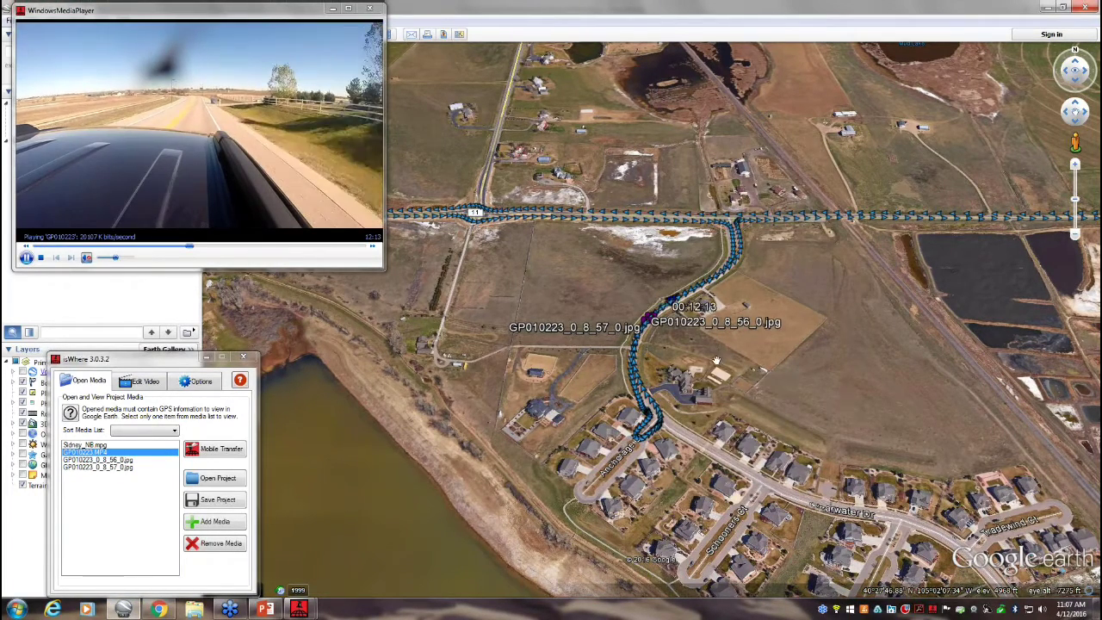
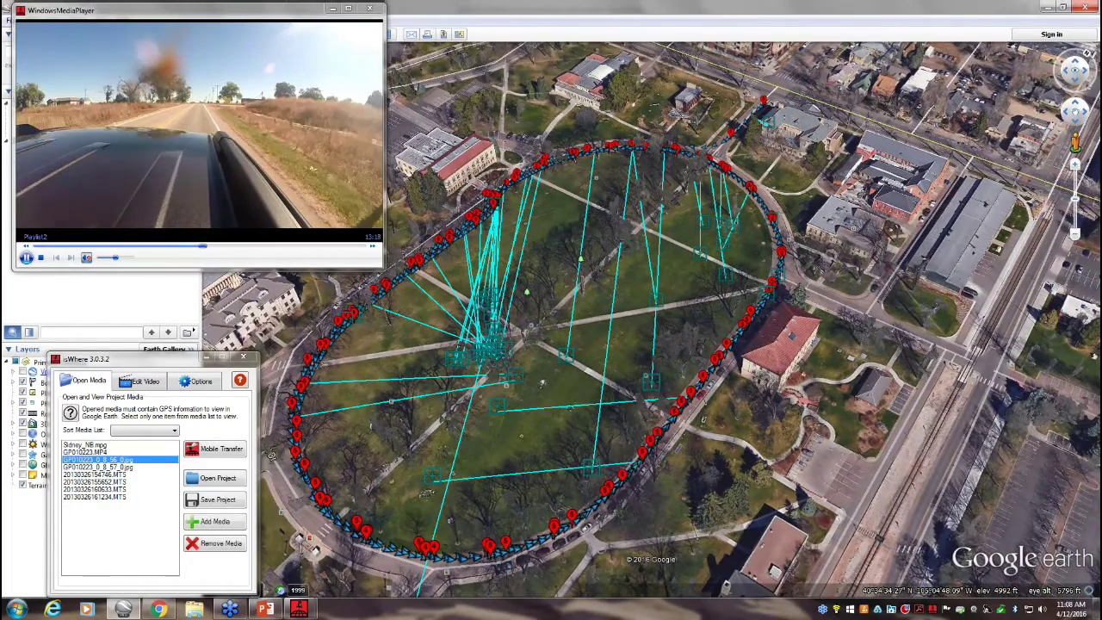
Play 20130326160633.MTS from the laser target at video time 00:01:40, and open the track marker's balloon for video time 00:04:02.
left_click(622, 461)
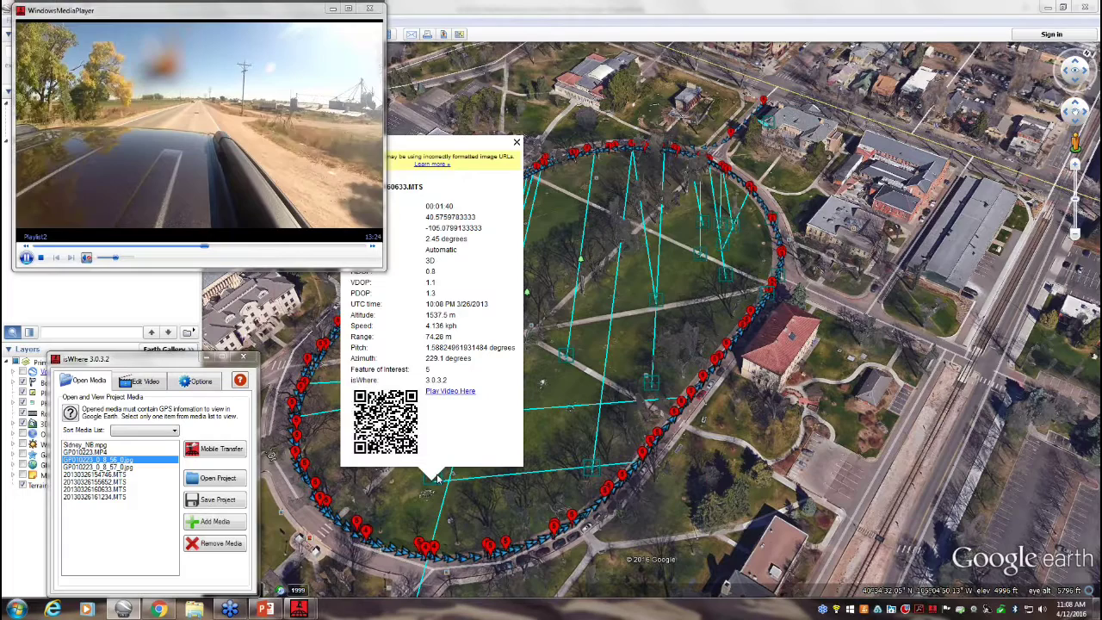
left_click(455, 392)
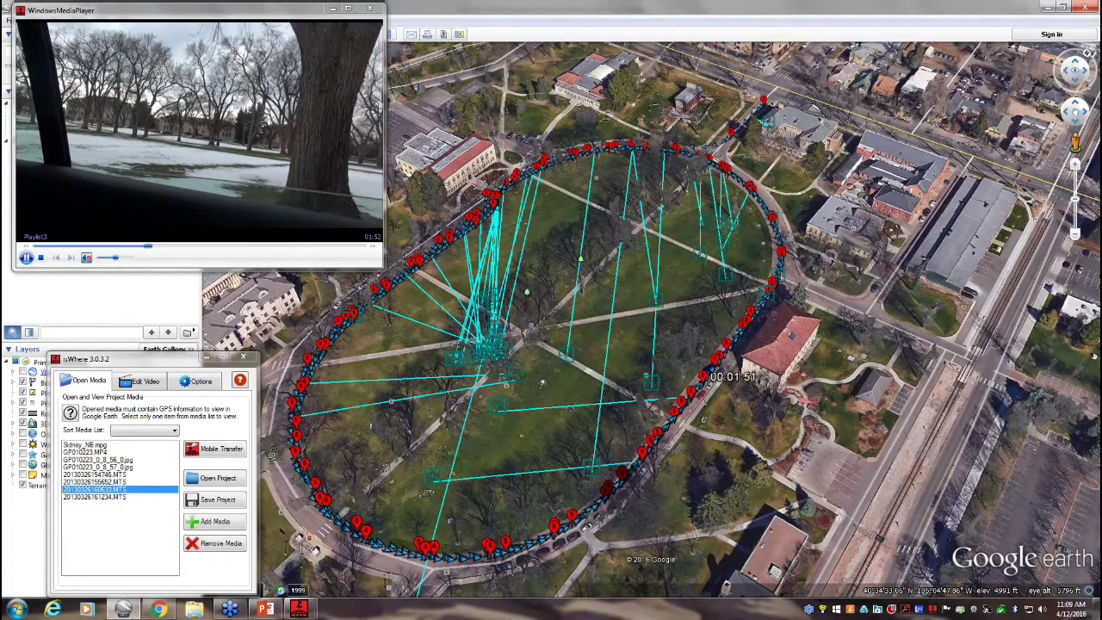
scroll(594, 500, "up", 3)
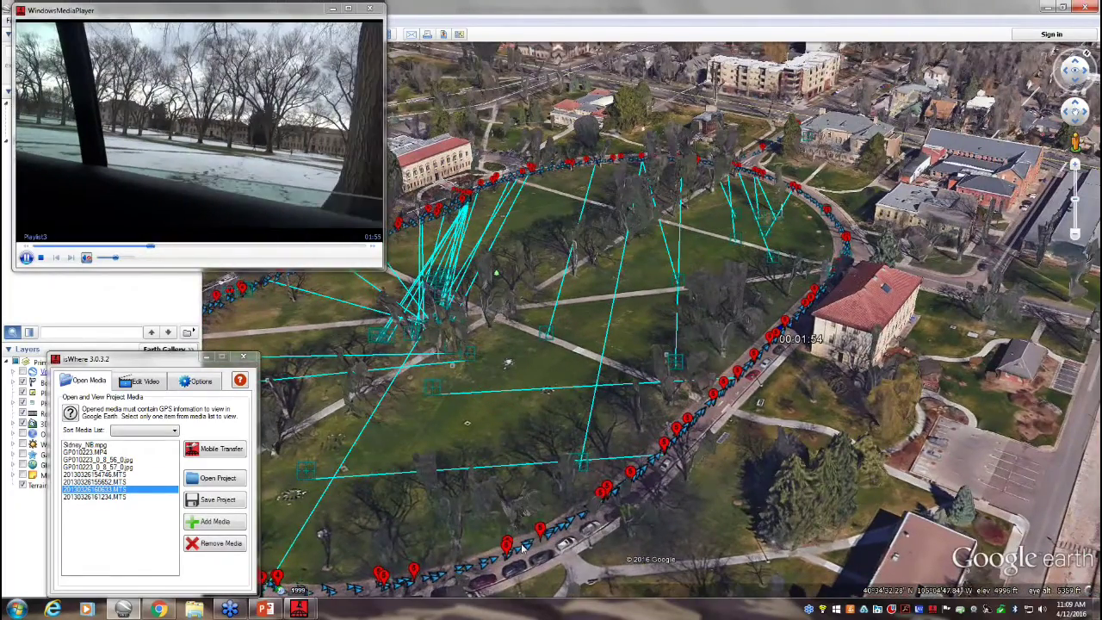
left_click(542, 527)
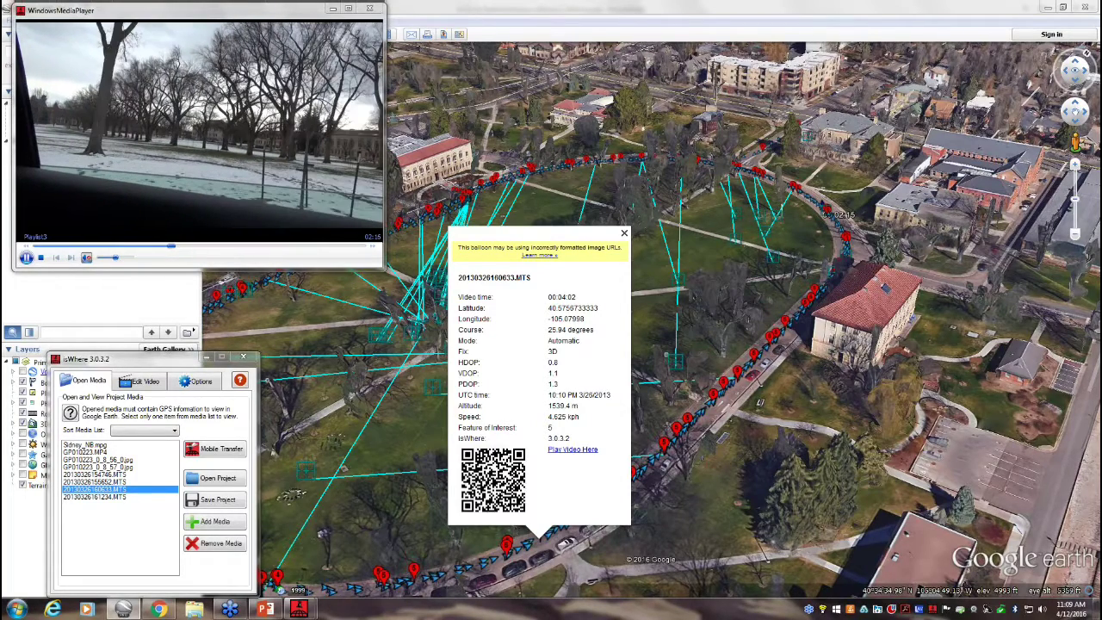
Add G0090265.MP4 from the ColoredFeatures folder in SampleVideo to the media list, and close the open track balloon.
left_click(227, 530)
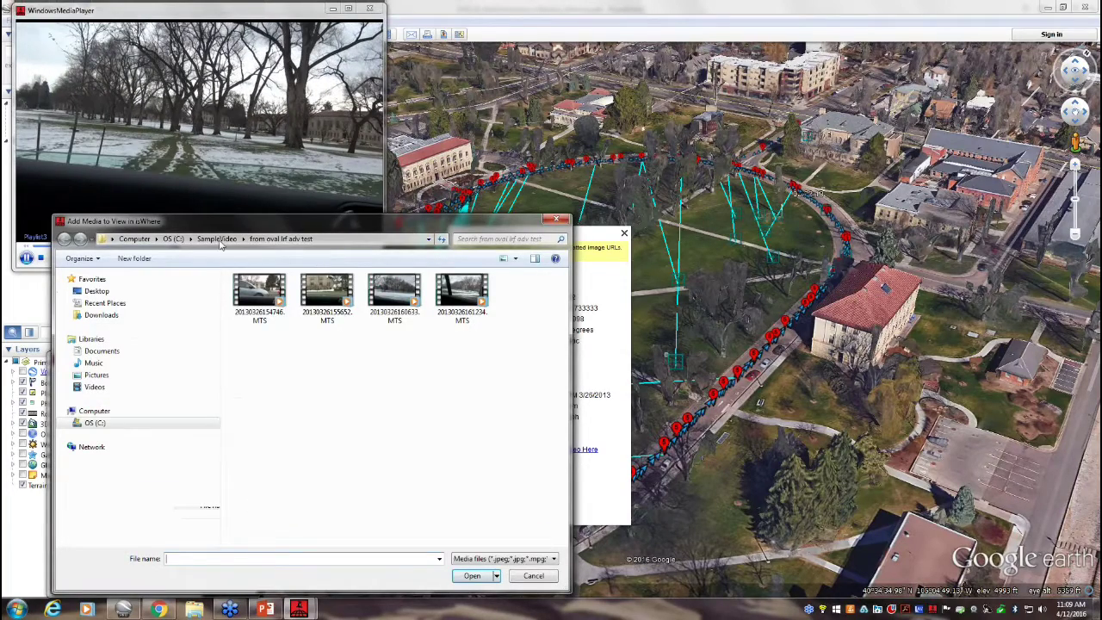
left_click(217, 238)
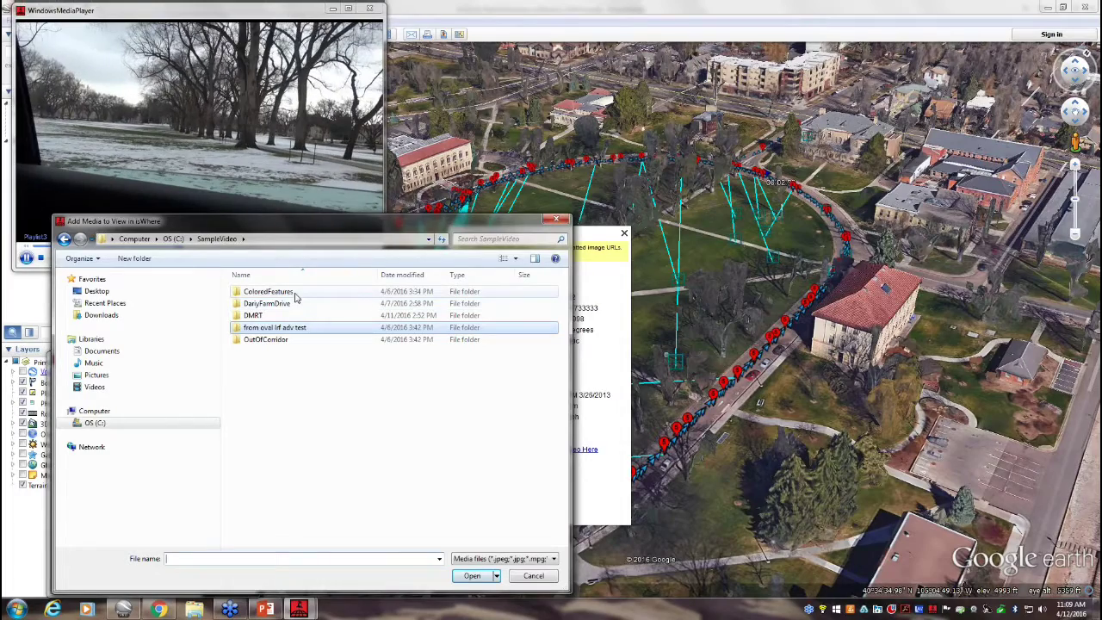
double_click(295, 293)
double_click(260, 291)
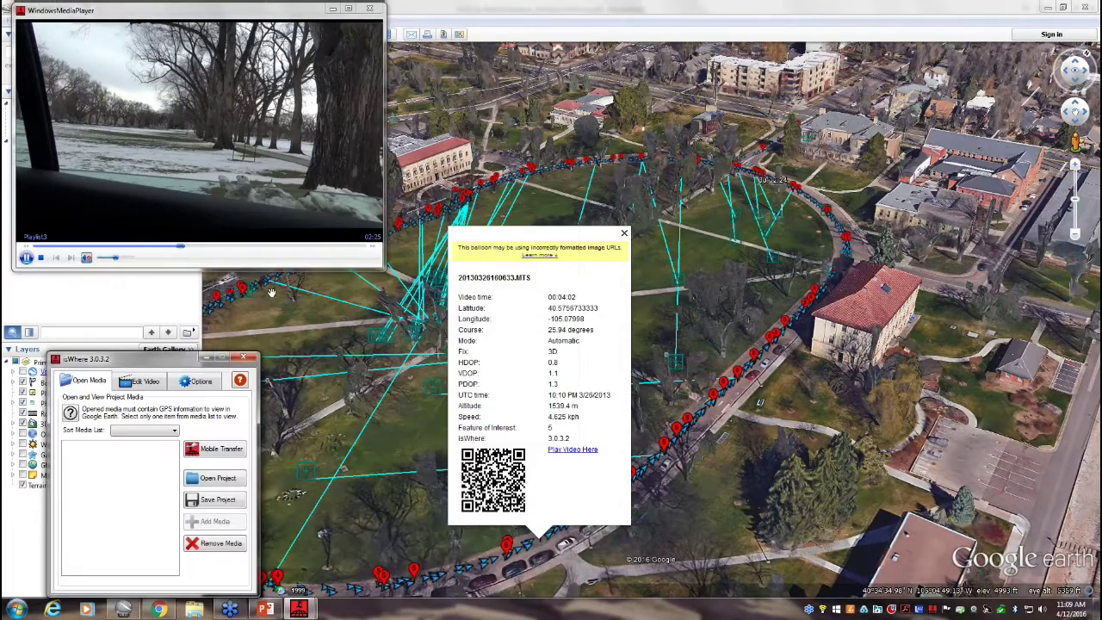
left_click(624, 234)
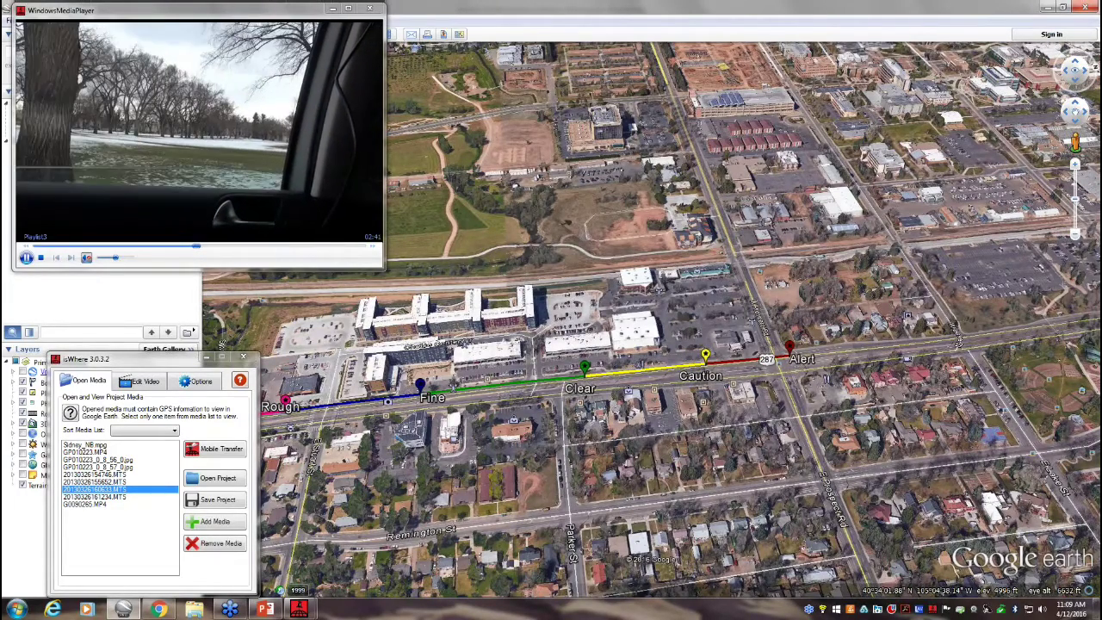
Open the Alert marker's balloon on the G0090265.MP4 track and highlight its Feature of Interest entry.
left_click(790, 346)
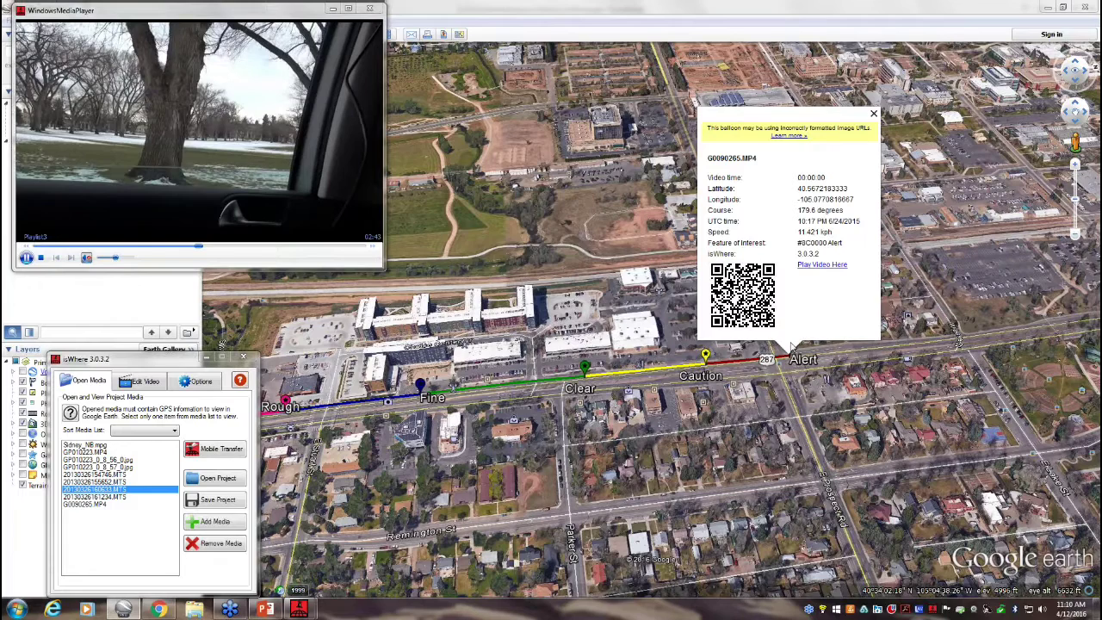
triple_click(839, 243)
left_click(839, 252)
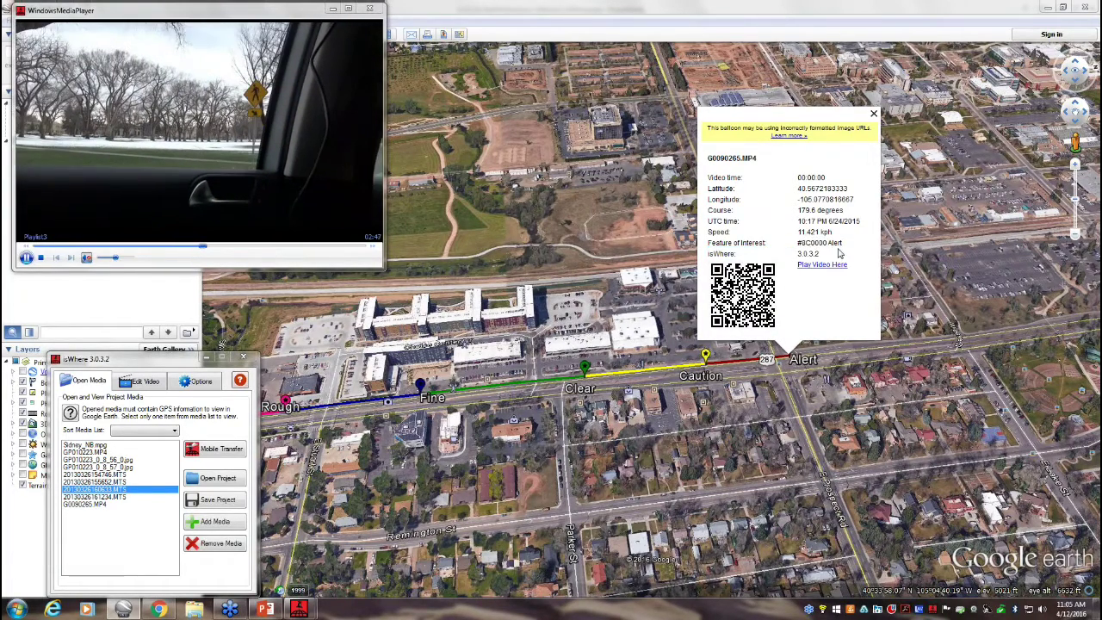
double_click(837, 243)
left_click_drag(815, 244, 711, 247)
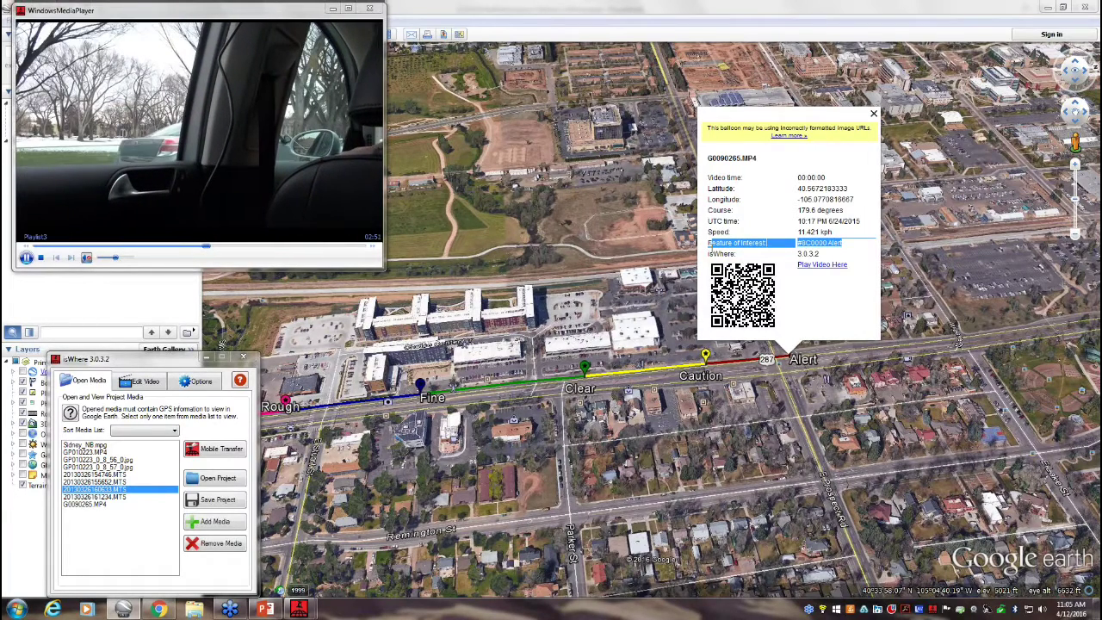
Check the Caution marker's data on the colored track, and play G0090265.MP4 from the Clear marker.
left_click(705, 355)
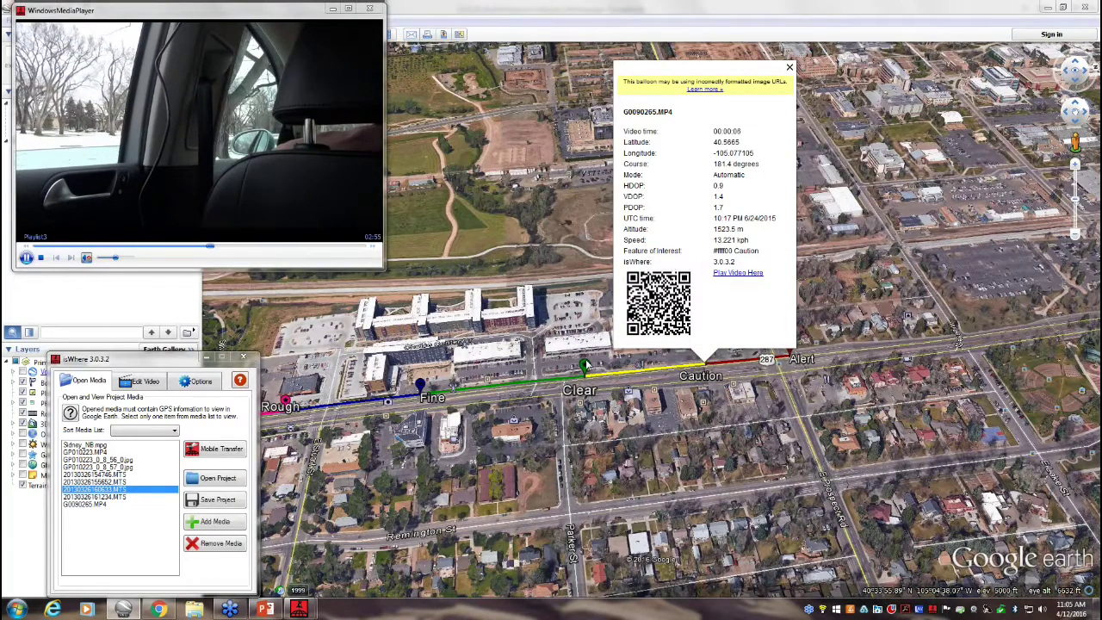
left_click(585, 366)
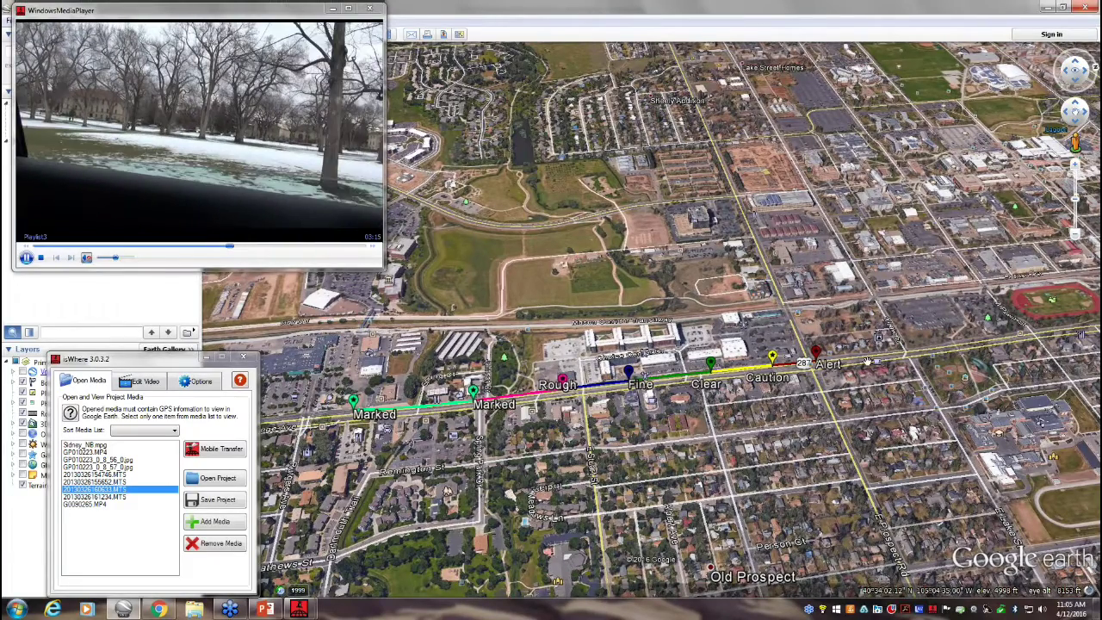
left_click(711, 360)
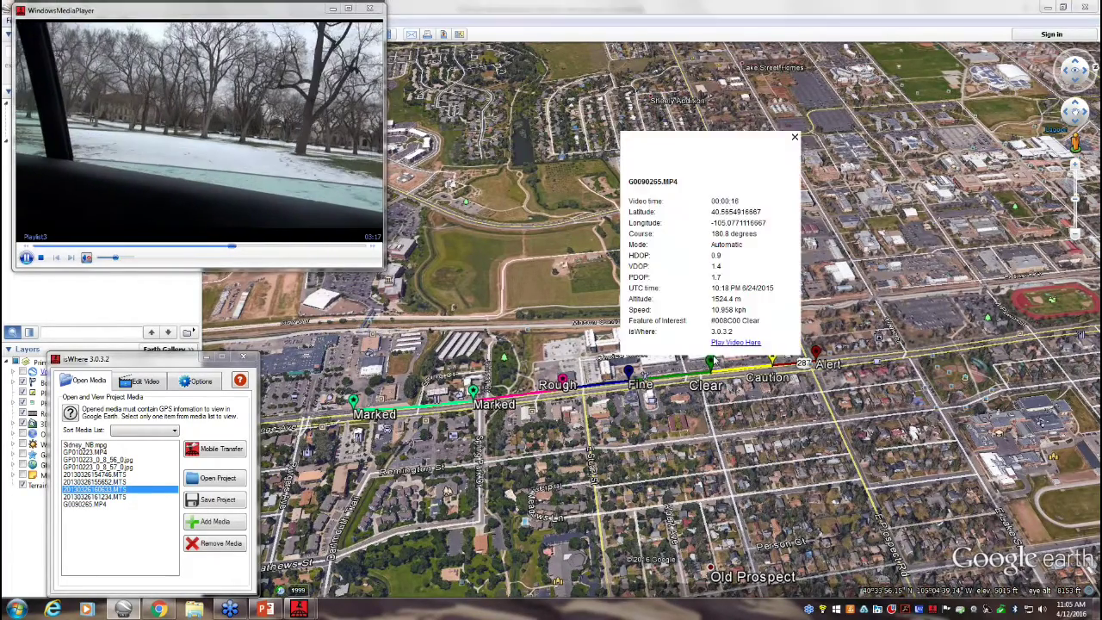
left_click(733, 284)
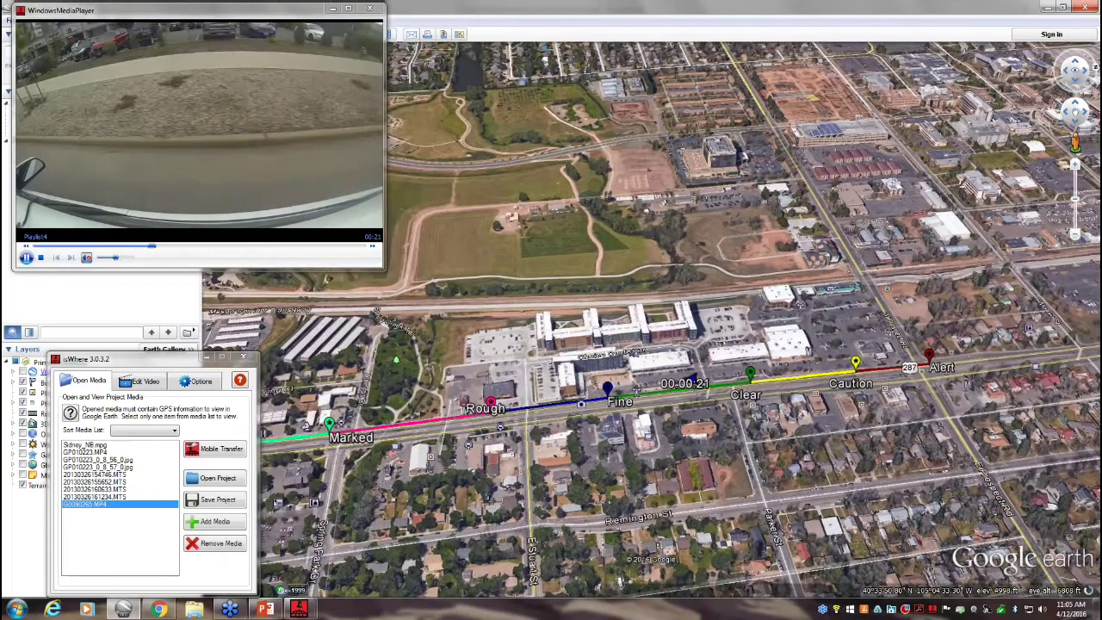
Add all nine photos, DSC_2669.JPG through DSC_4401.JPG, from the DMRT folder in SampleVideo to the media list.
left_click(206, 521)
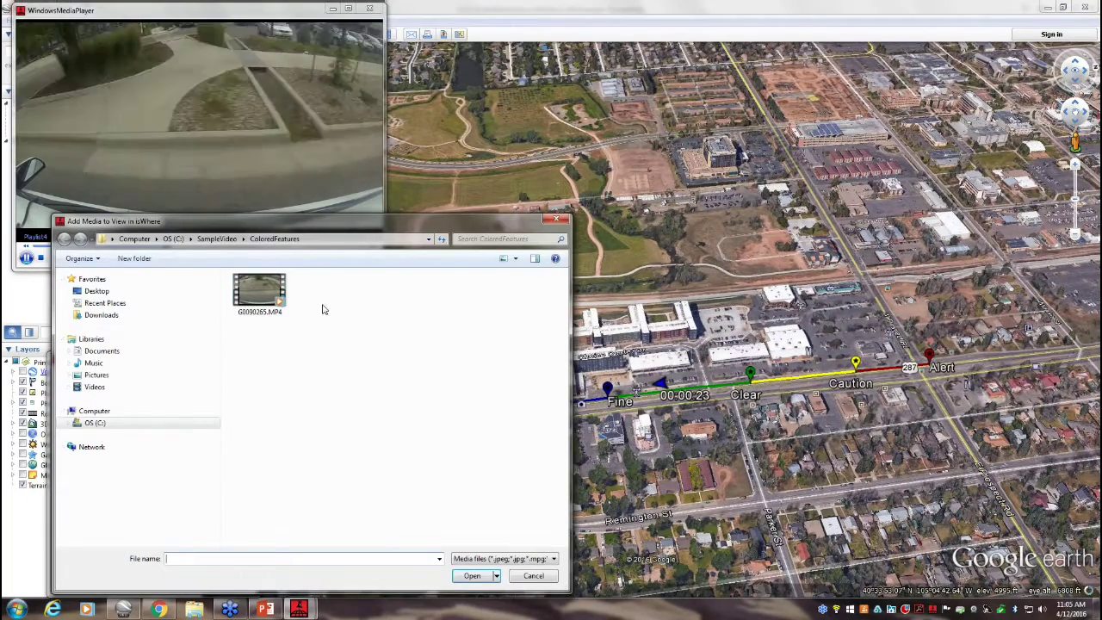
left_click(217, 239)
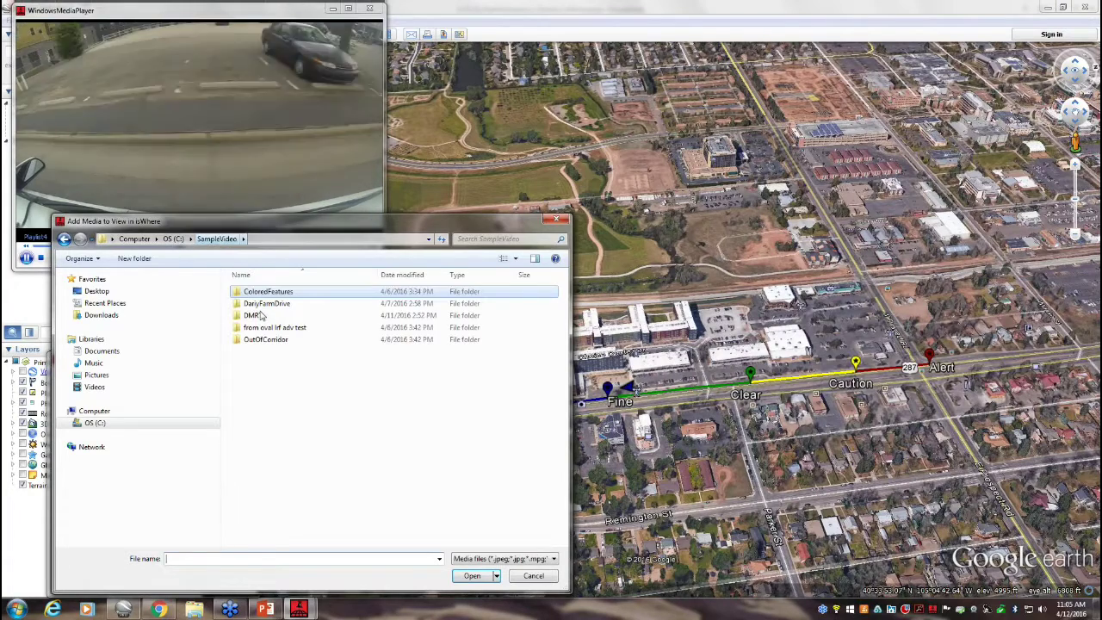
double_click(314, 315)
left_click_drag(545, 401, 234, 274)
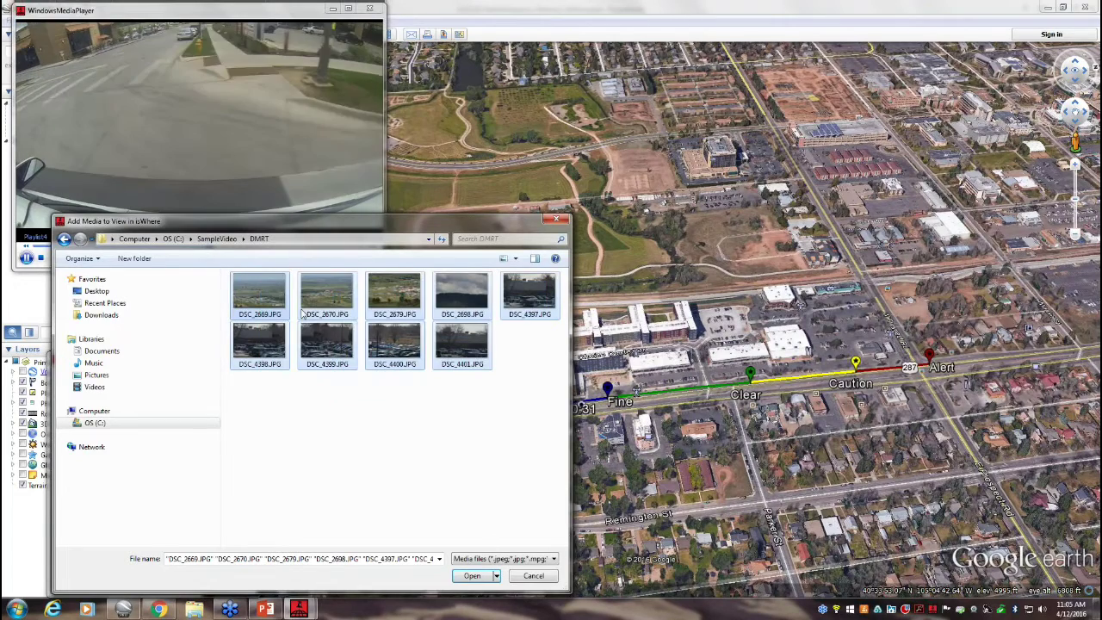
left_click(473, 577)
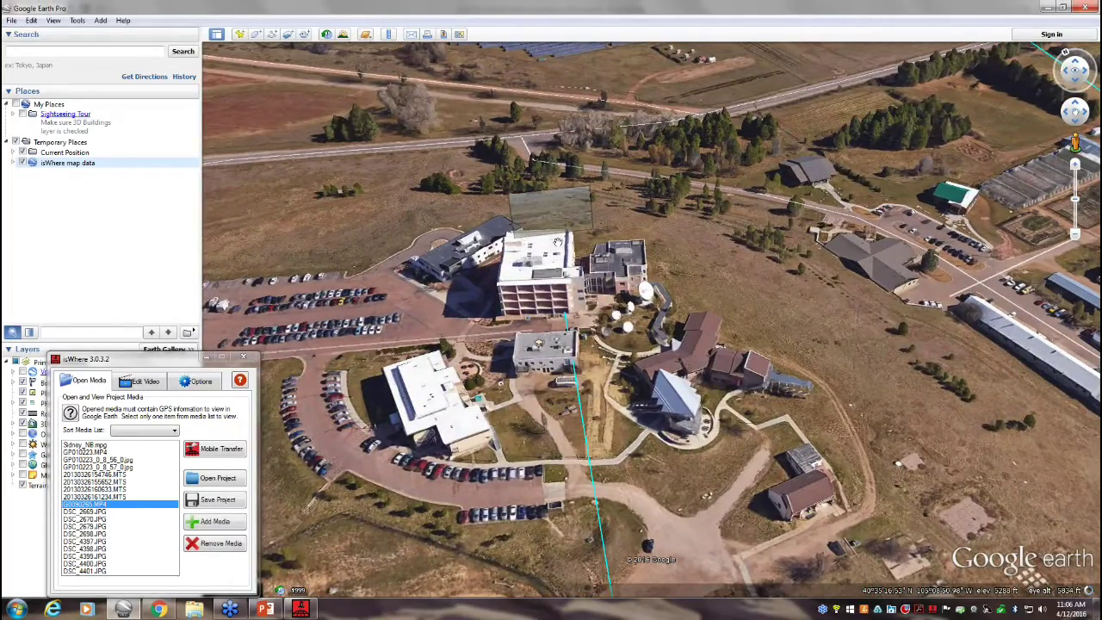
Open the camera and laser data balloon for DSC_2670.JPG, and fly into that photo to view it over the terrain.
scroll(560, 263, "down", 2)
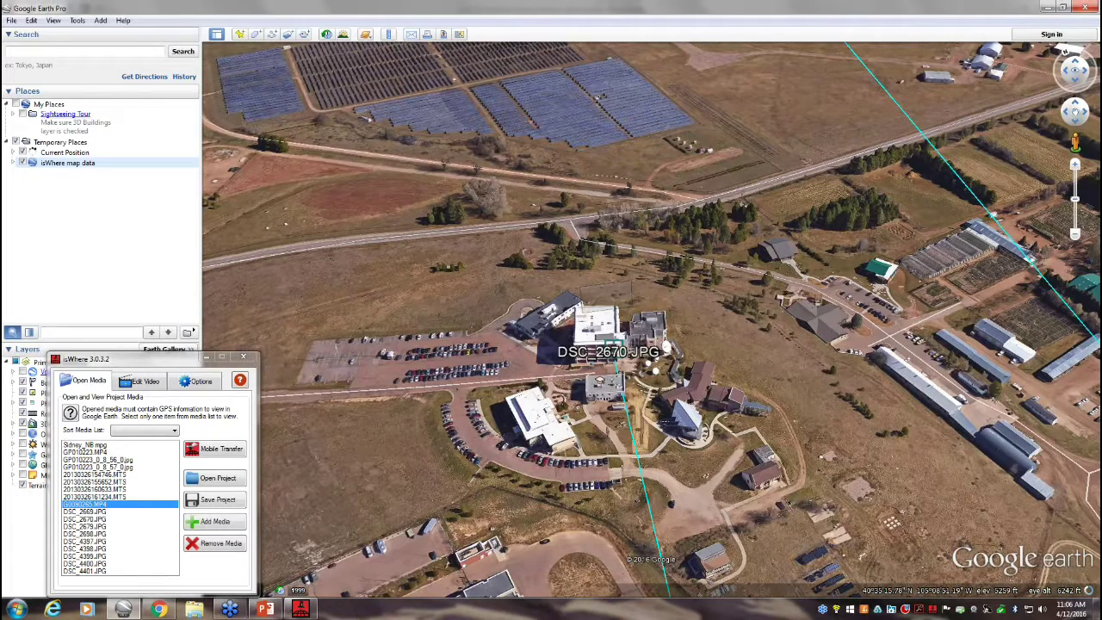
left_click(618, 372)
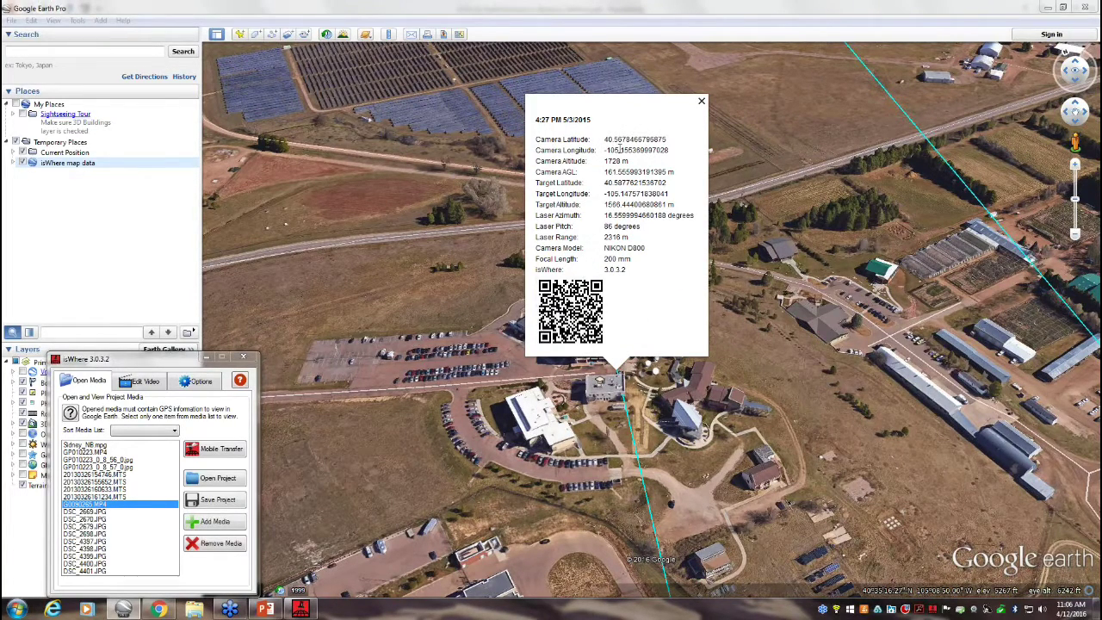
double_click(619, 372)
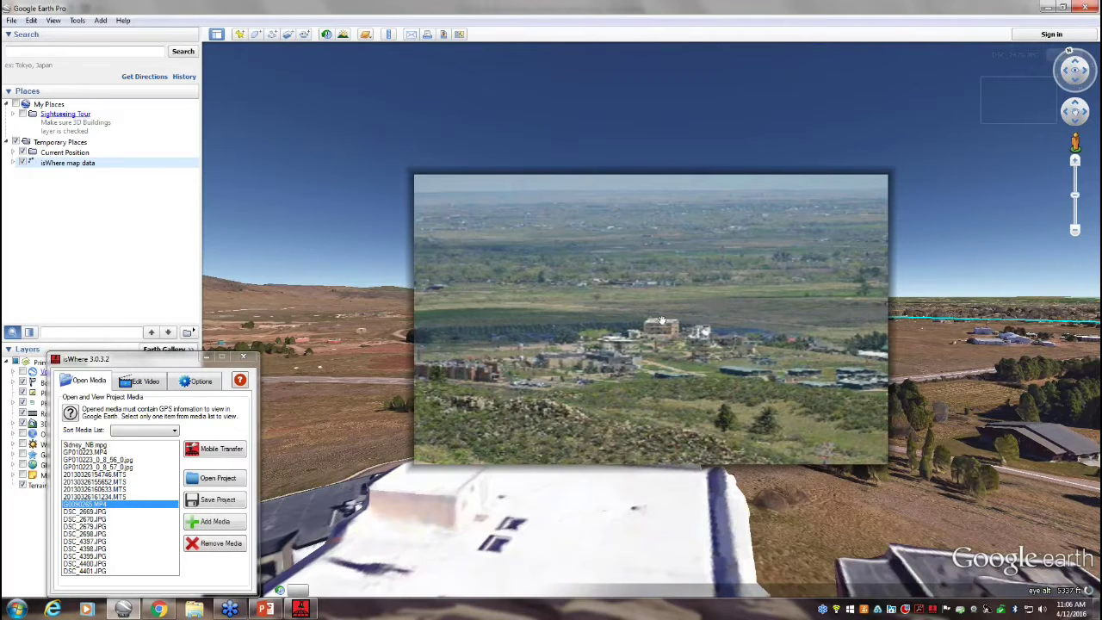
left_click(669, 184)
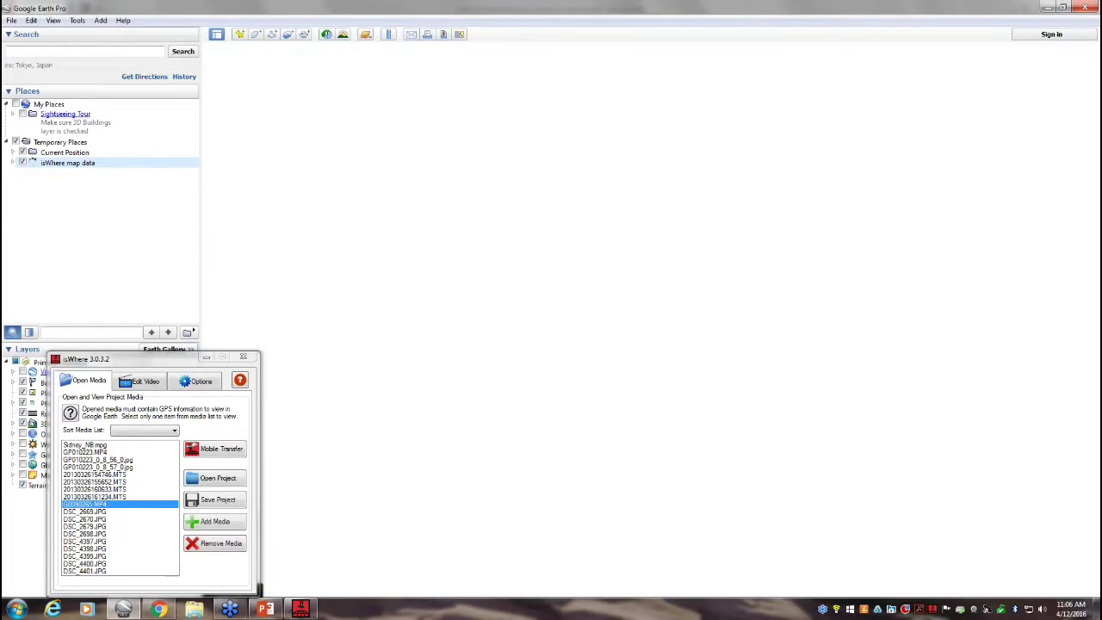
left_click_drag(670, 347, 533, 275)
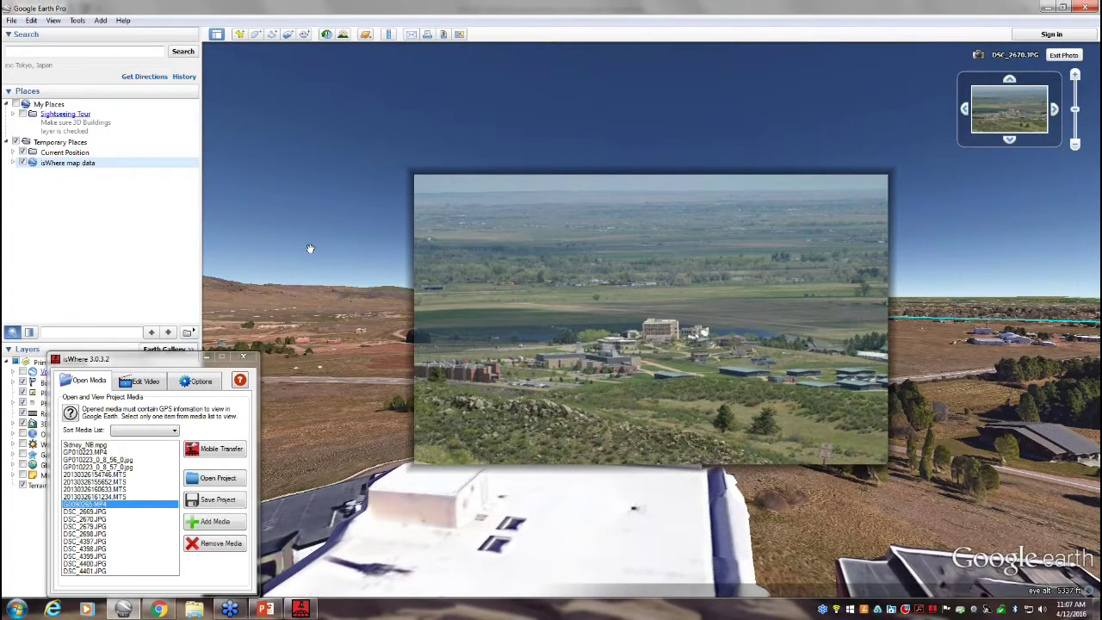
Return to the isWhere map data and examine the Camera AGL, laser azimuth, pitch, range, camera model and focal length in DSC_2670.JPG's balloon.
double_click(81, 162)
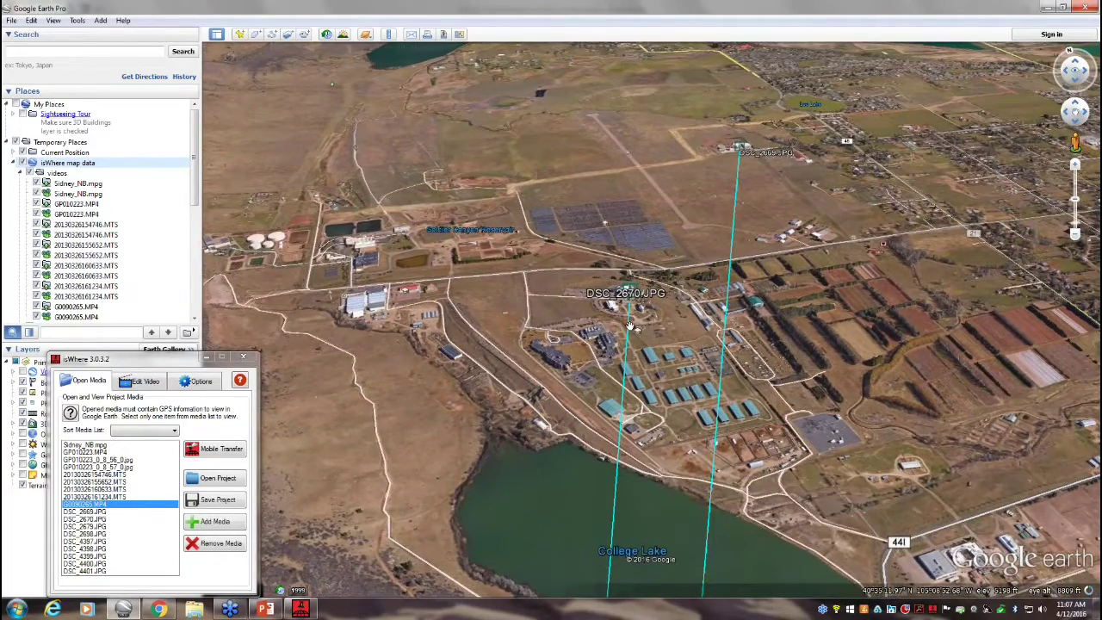
left_click(630, 325)
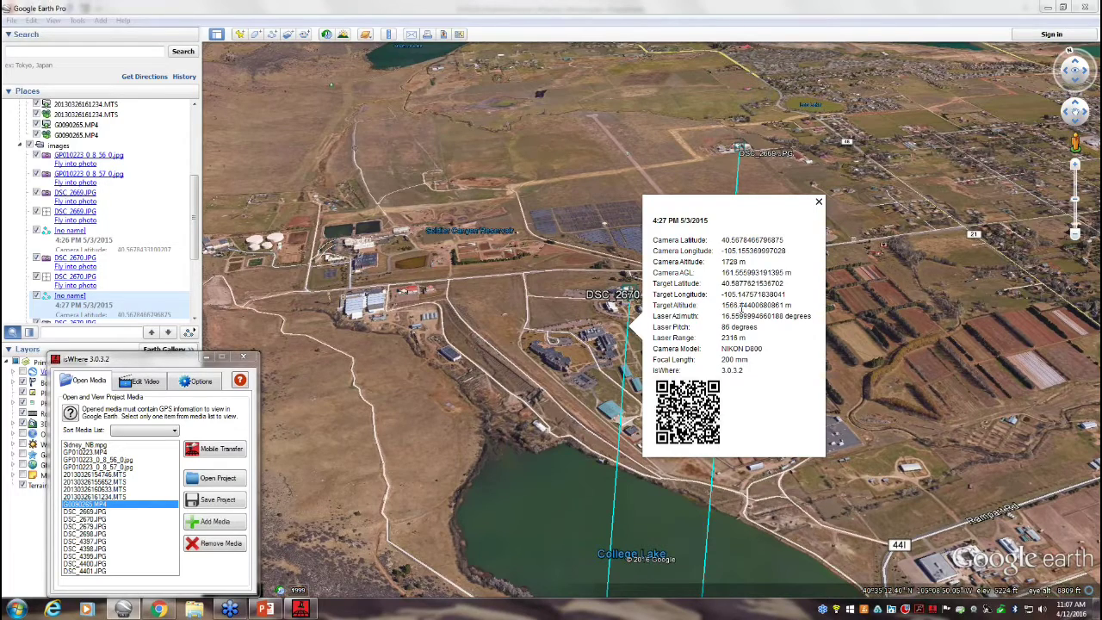
triple_click(757, 270)
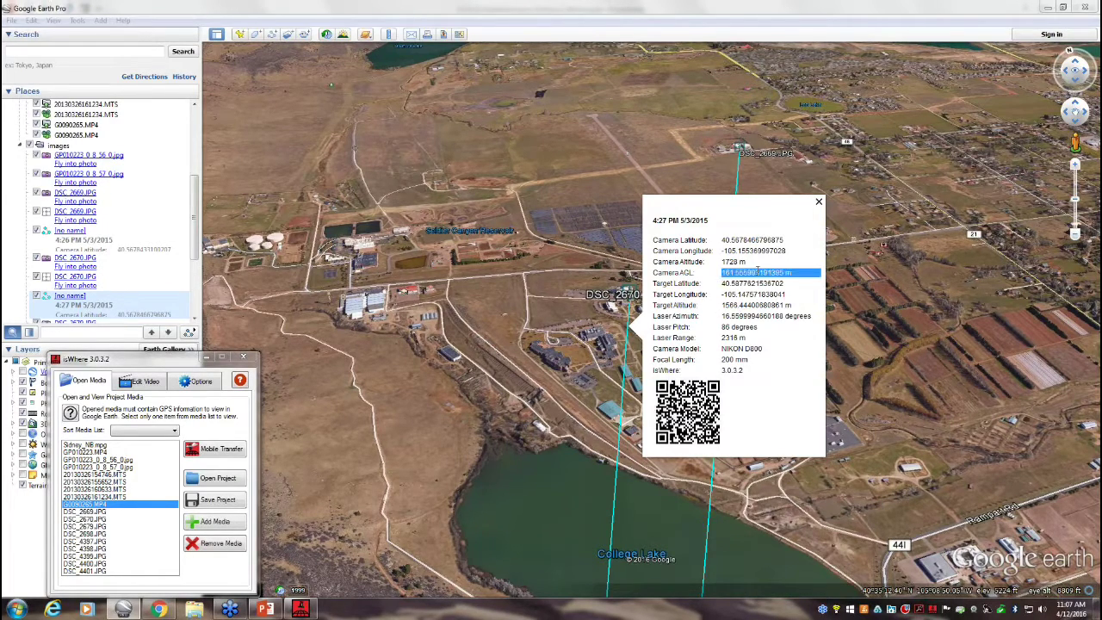
double_click(738, 317)
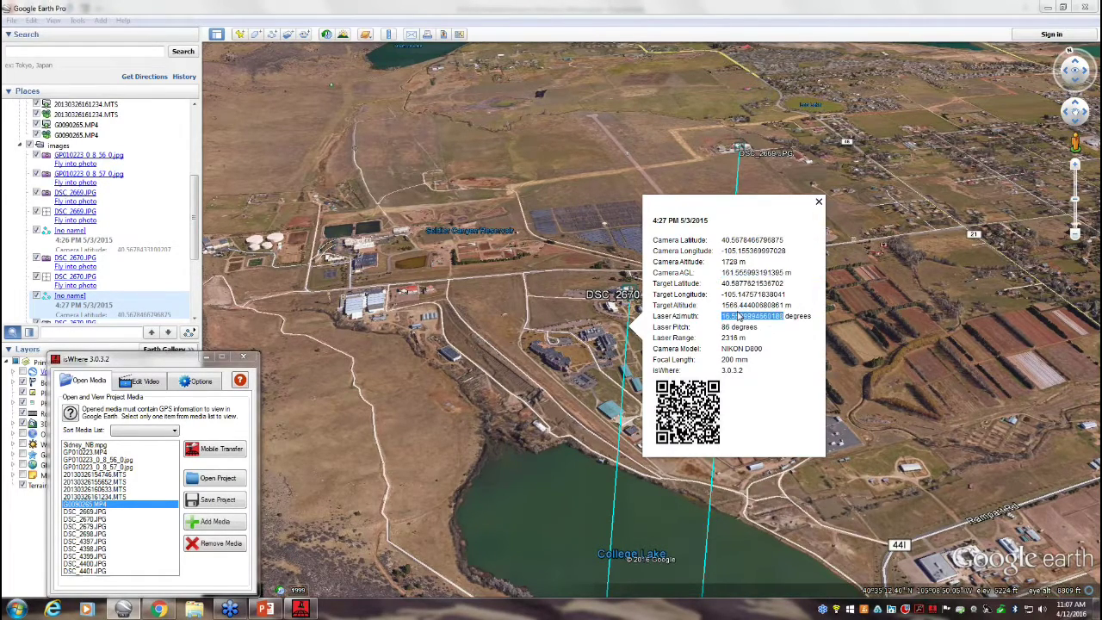
left_click(728, 327)
double_click(729, 337)
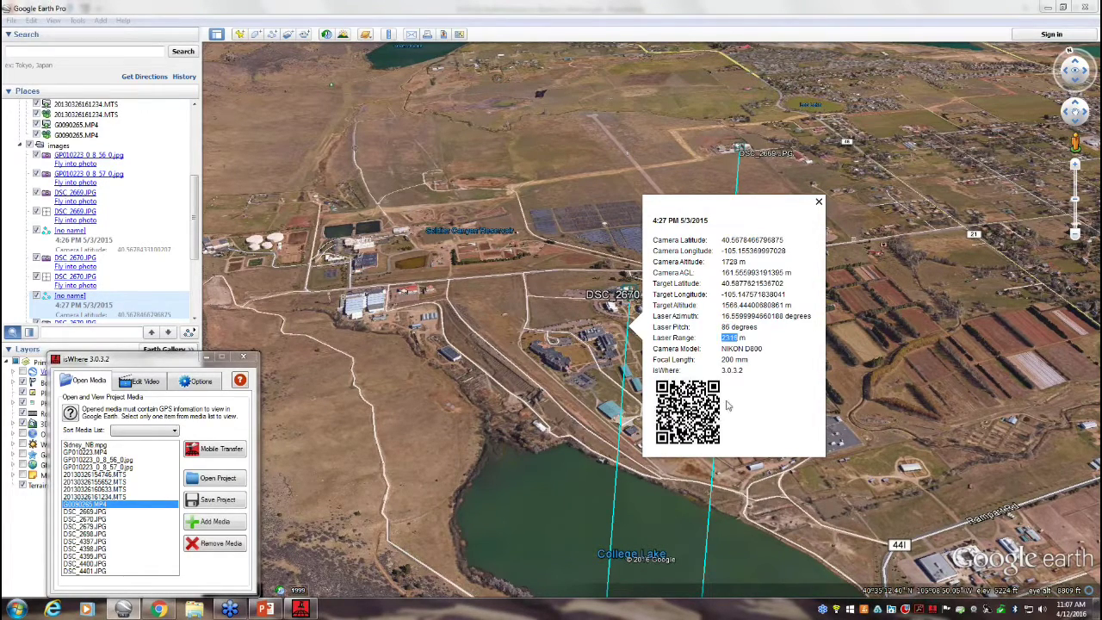
triple_click(750, 350)
triple_click(734, 360)
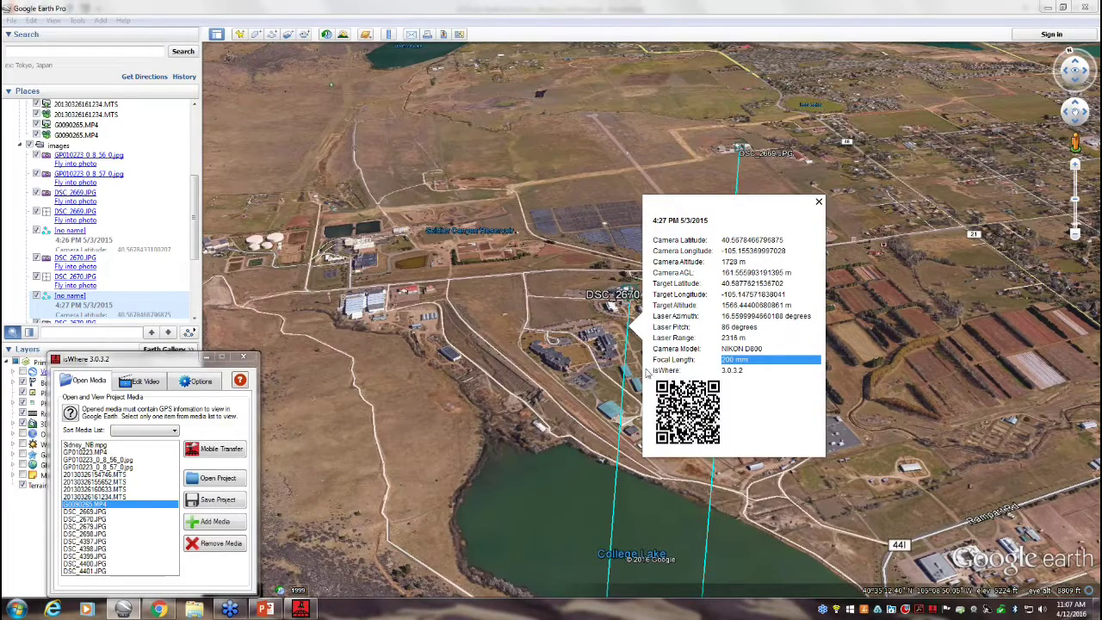
left_click(540, 288)
scroll(585, 293, "up", 3)
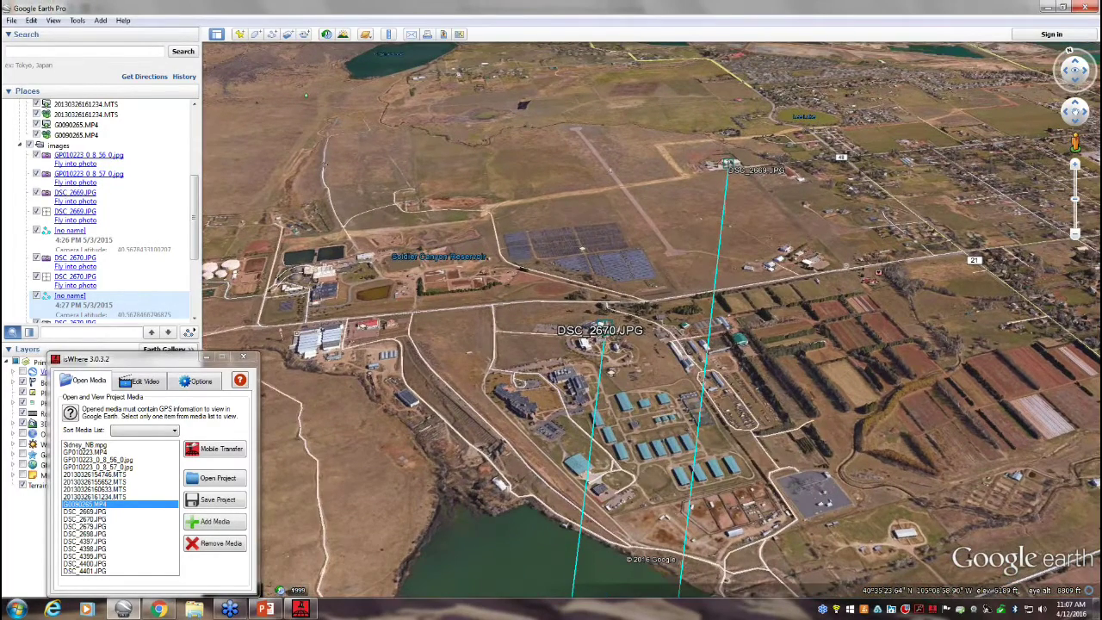
Examine the DSC_2670.JPG laser line on the map and the other loaded photo and video locations around Fort Collins.
scroll(634, 298, "up", 3)
scroll(634, 298, "down", 5)
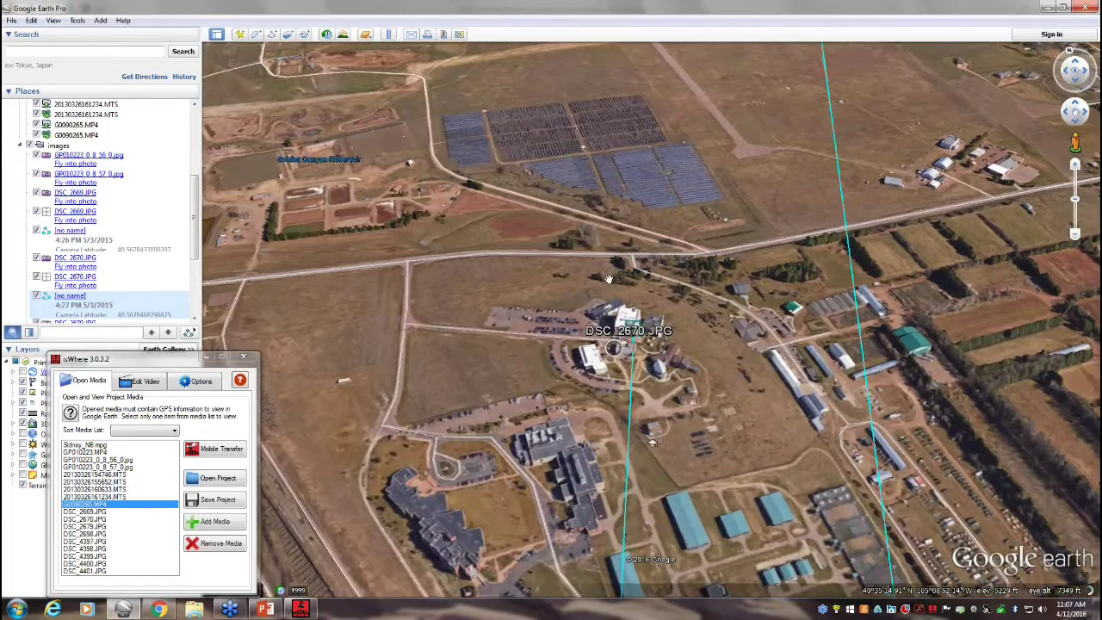
scroll(583, 236, "down", 3)
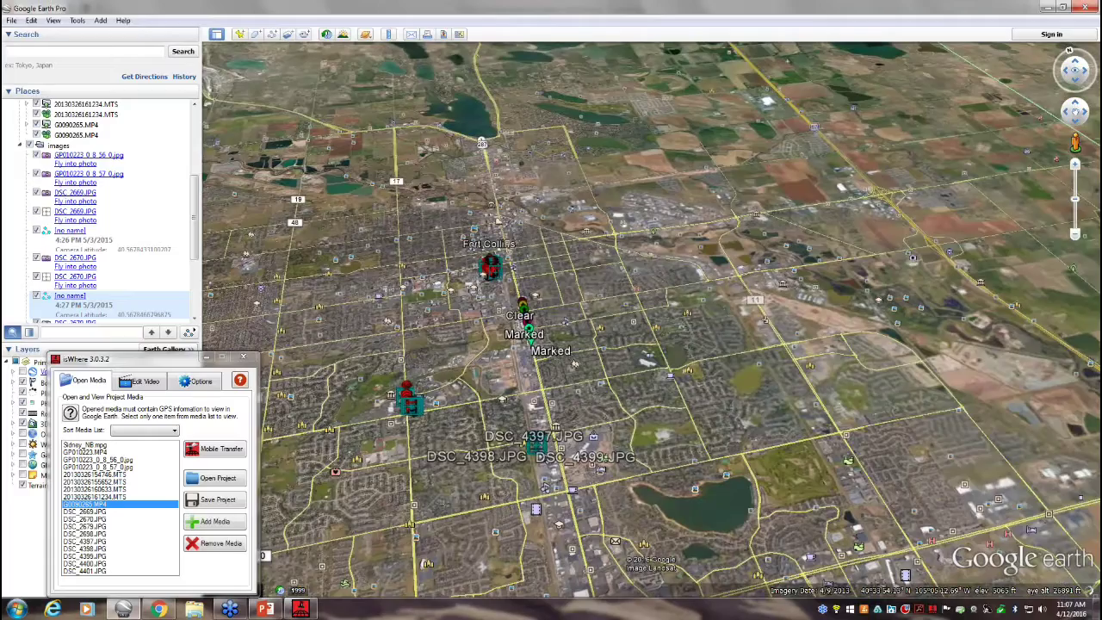
scroll(651, 320, "down", 4)
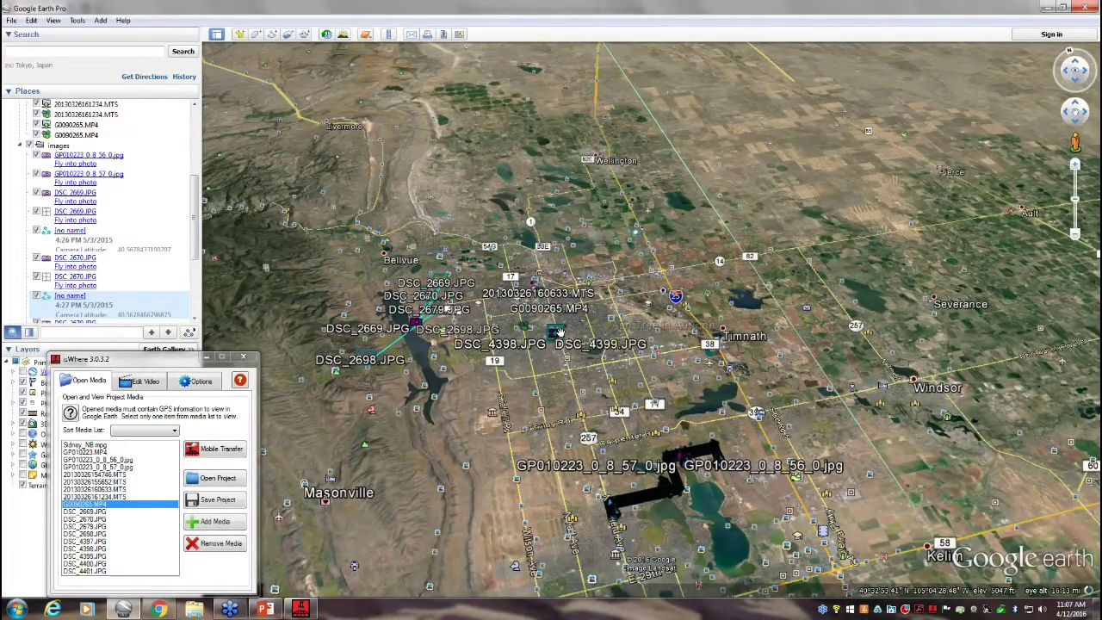
scroll(521, 258, "up", 5)
scroll(521, 258, "up", 5)
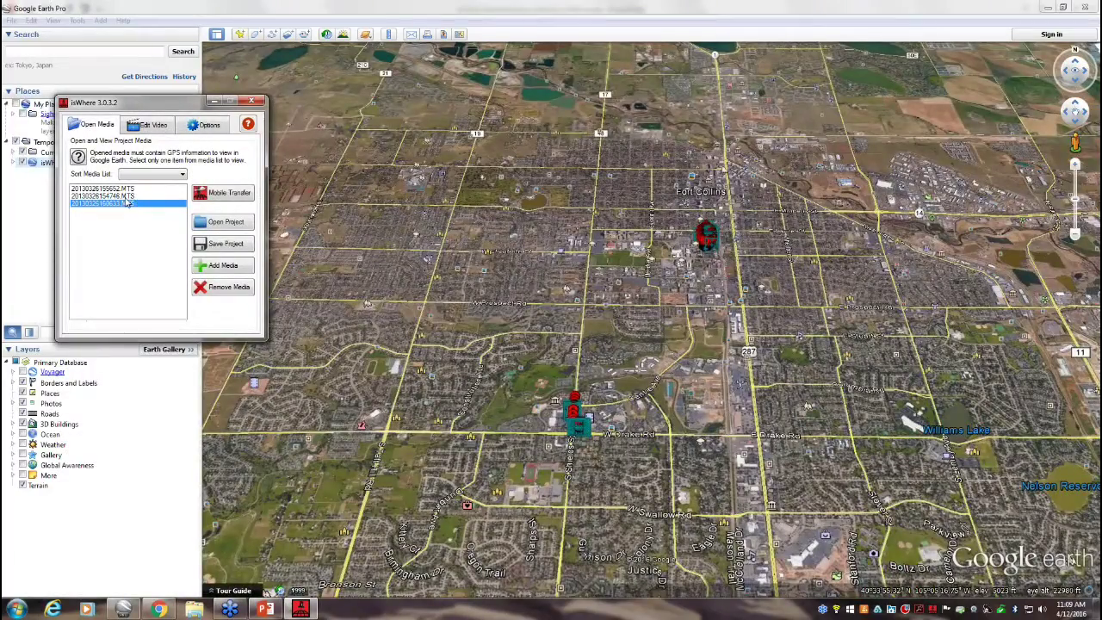
Play 20130326154746.MTS from the media list and place the VLC window beside the isWhere window.
left_click(125, 196)
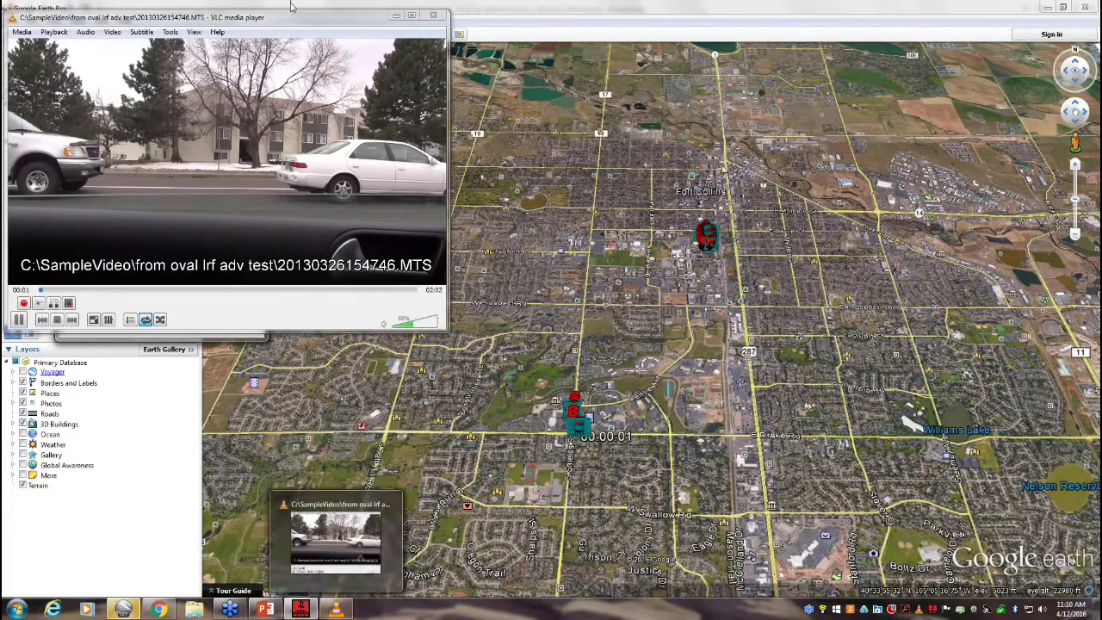
left_click_drag(267, 17, 546, 107)
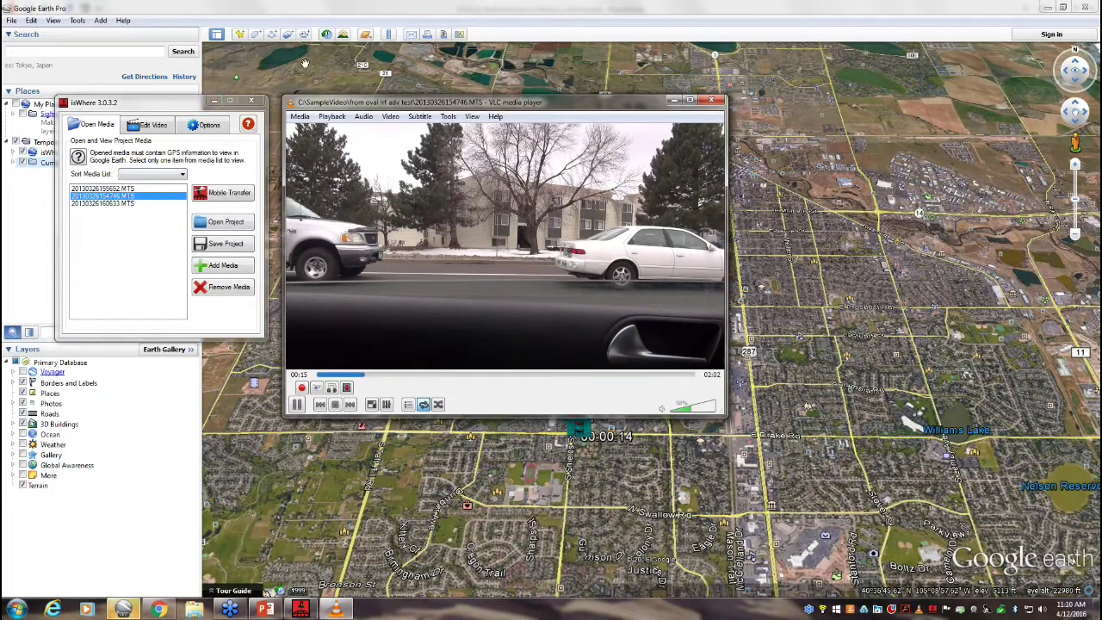
left_click_drag(369, 102, 362, 104)
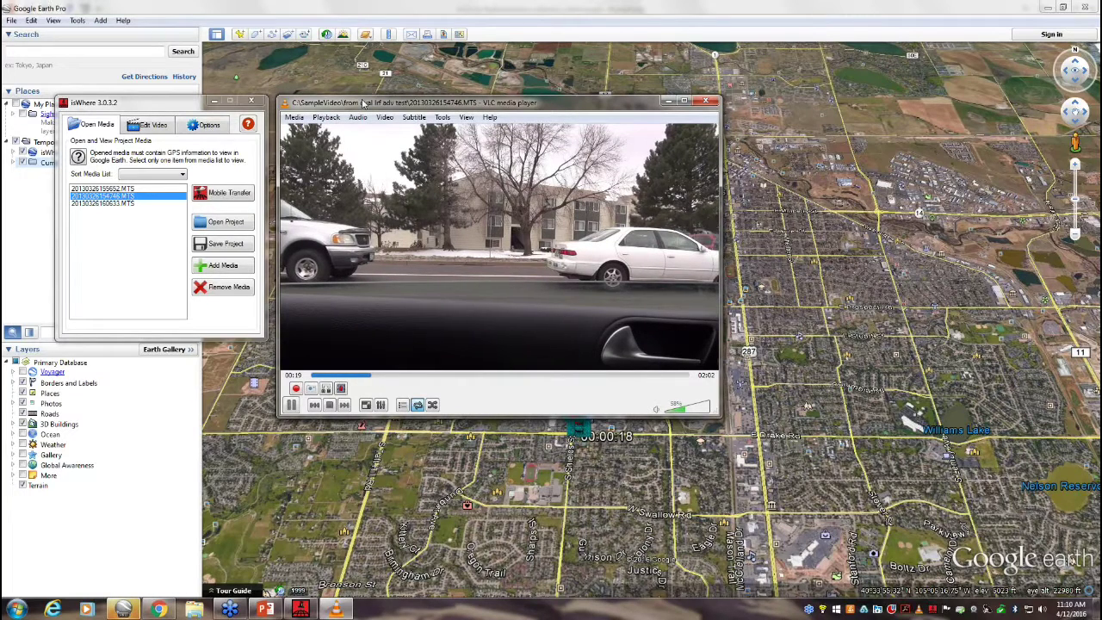
Play 20130326160633.MTS and turn on centering the Google Earth view on the moving cursor.
left_click(196, 125)
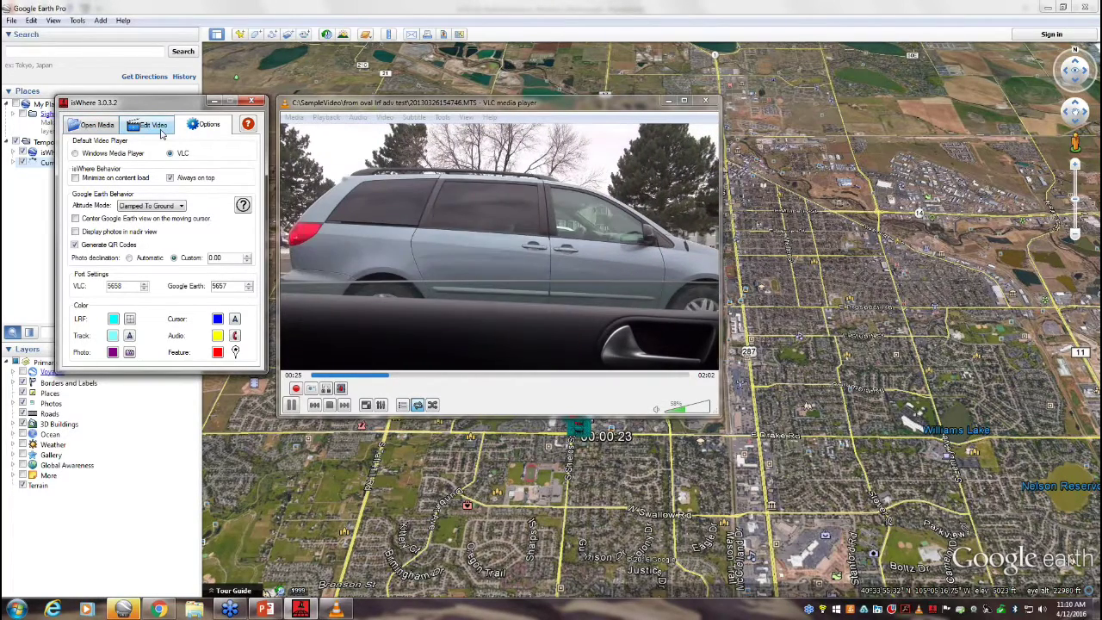
left_click(96, 124)
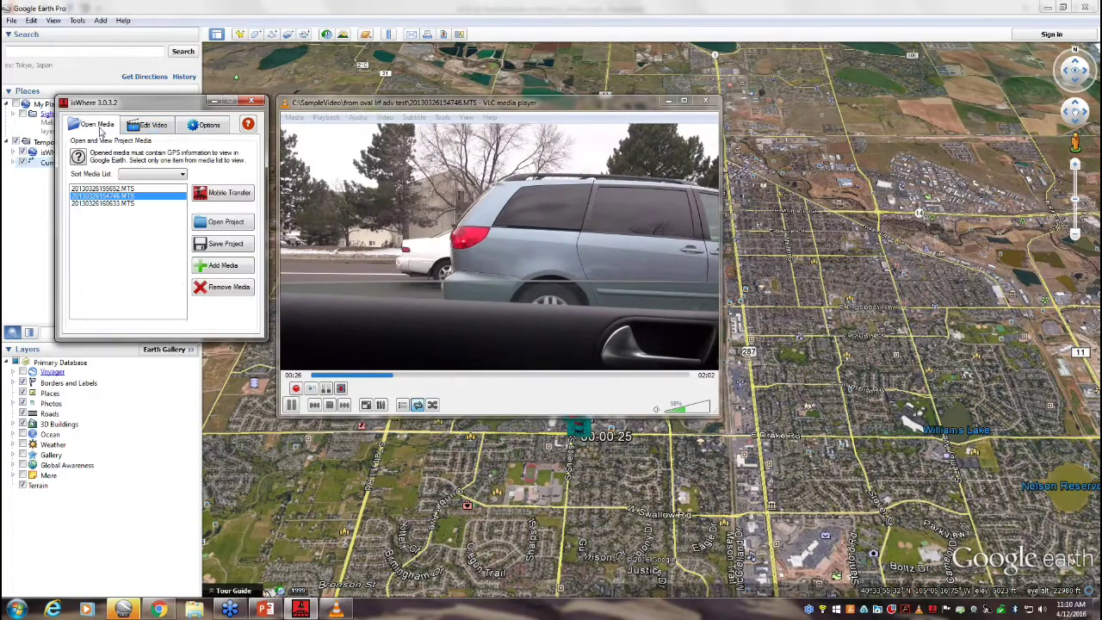
double_click(104, 203)
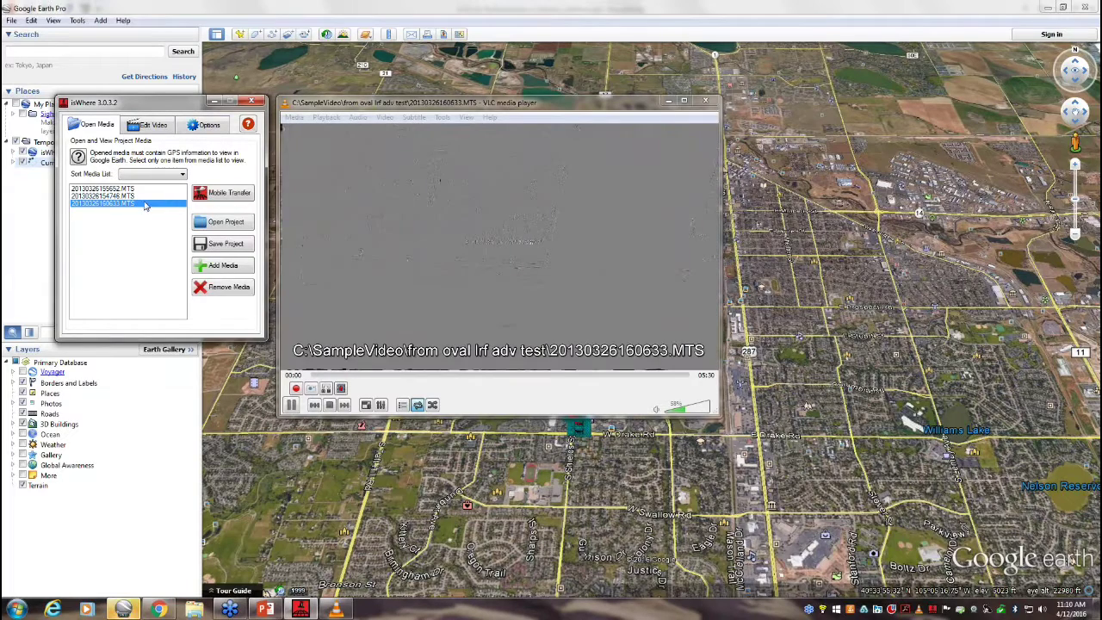
left_click(205, 124)
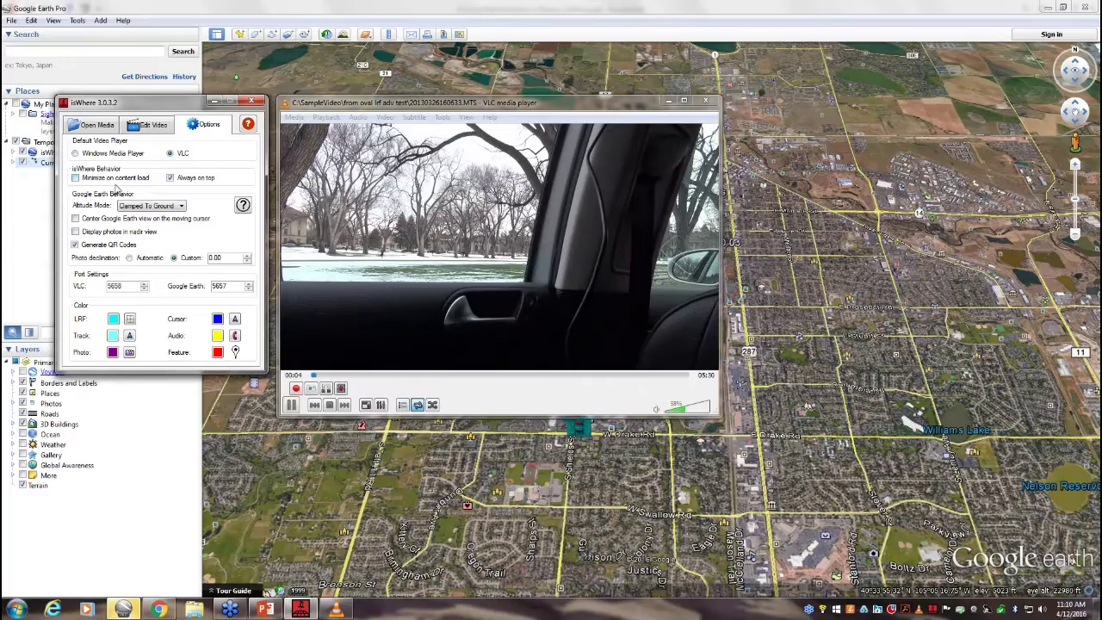
left_click(129, 220)
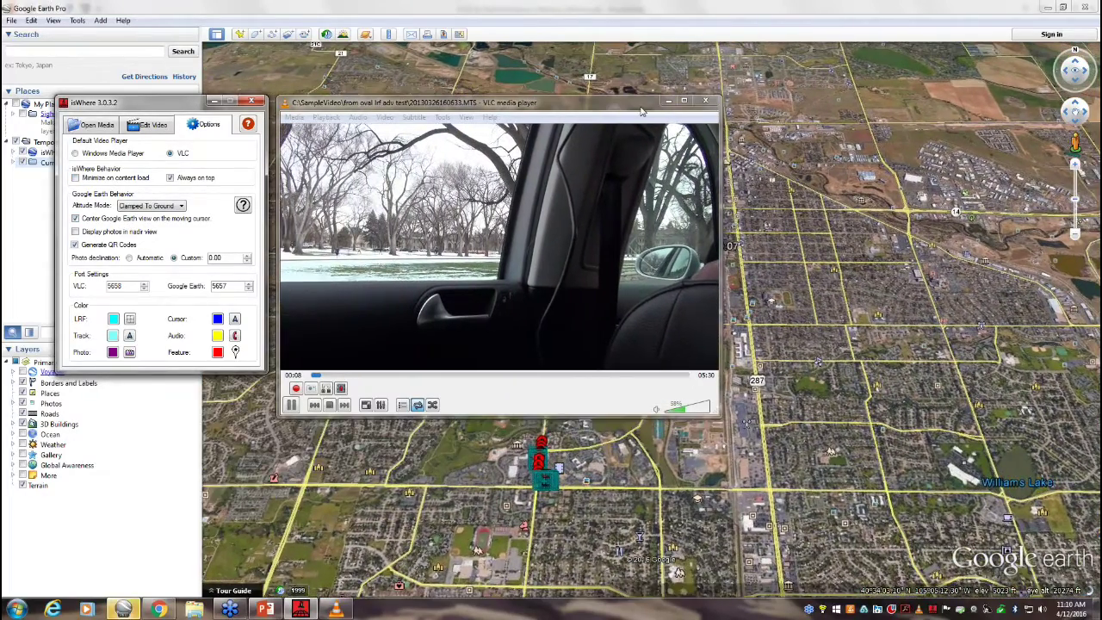
Rearrange the VLC and isWhere windows so the oval track on the map is uncovered.
left_click_drag(484, 101, 251, 305)
left_click_drag(411, 312, 387, 291)
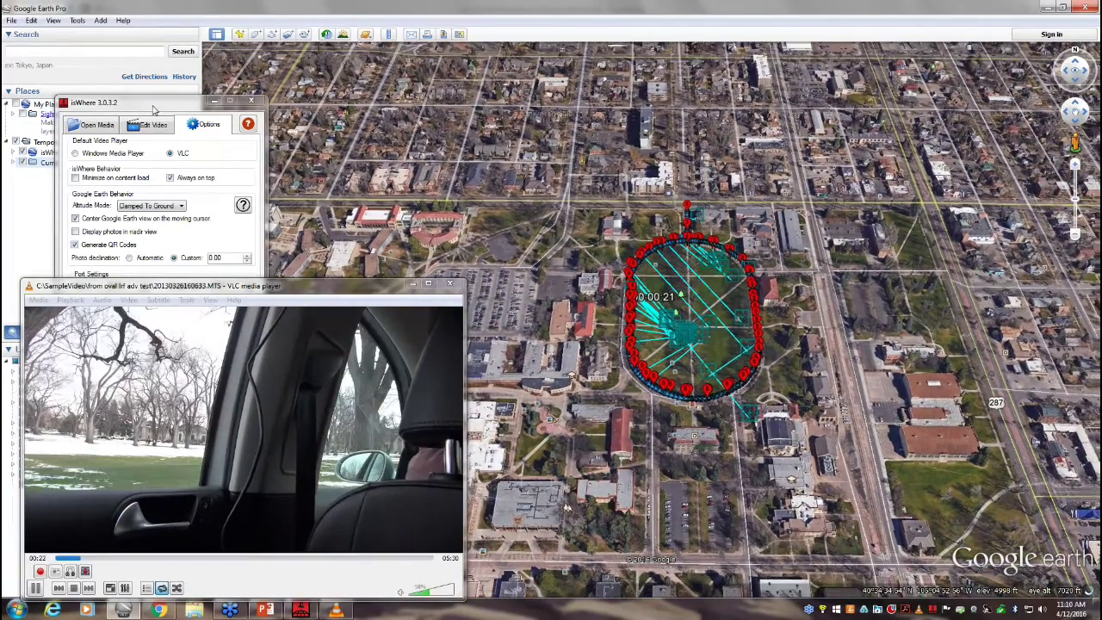
left_click_drag(154, 109, 103, 28)
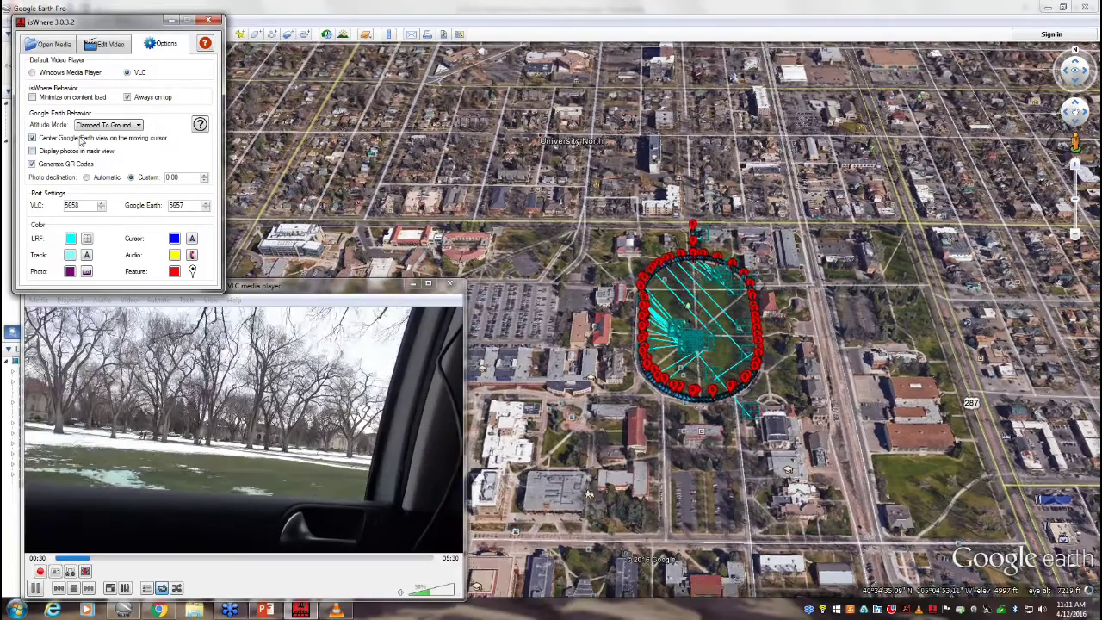
Turn off centering the Google Earth view on the moving cursor, and set the altitude mode to AGL.
left_click(81, 139)
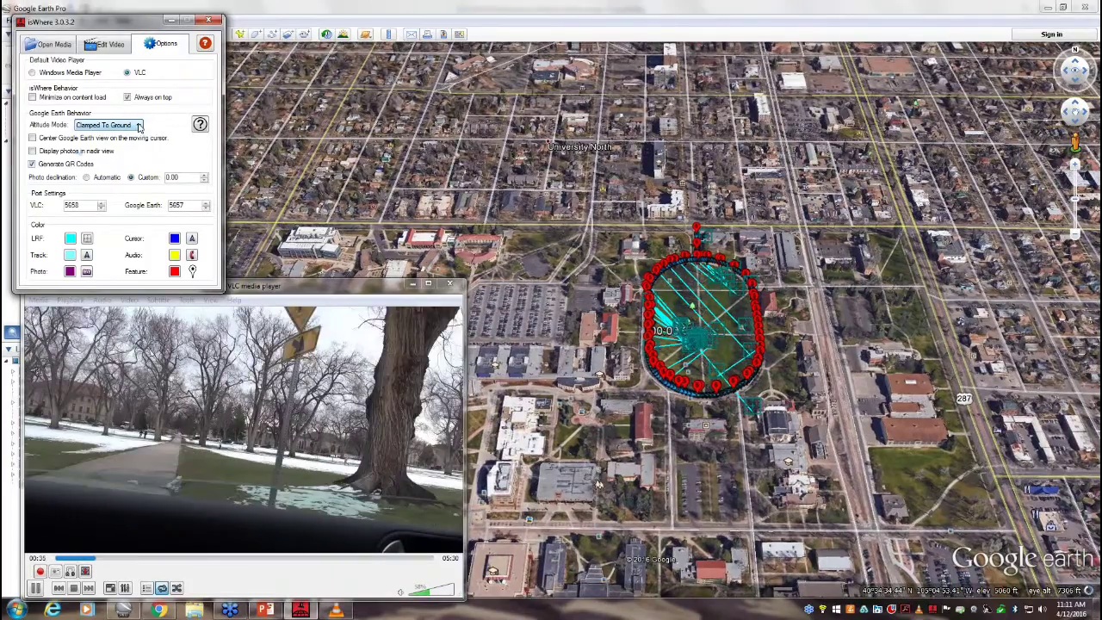
left_click(138, 126)
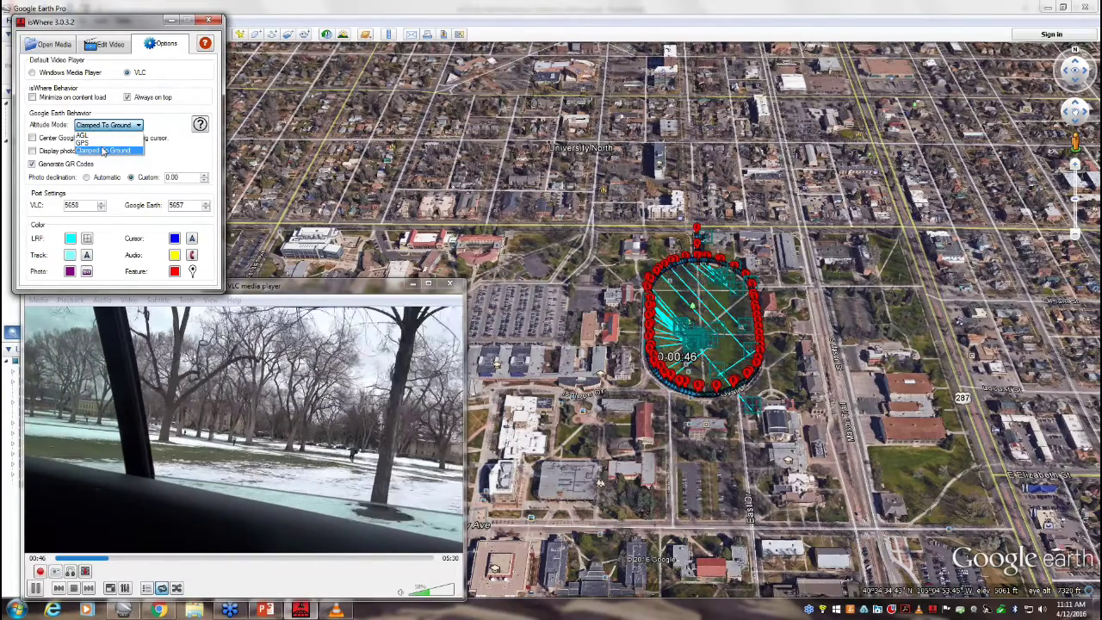
left_click(84, 135)
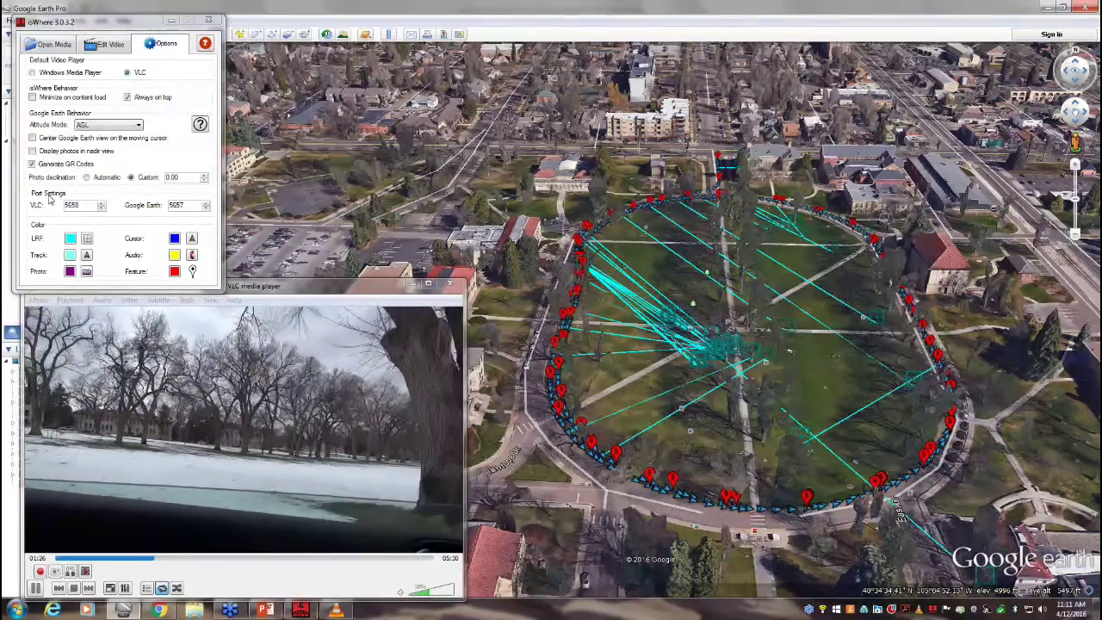
Check the VLC and Google Earth port settings, and change the LRF symbol to the green cycling symbol.
double_click(72, 205)
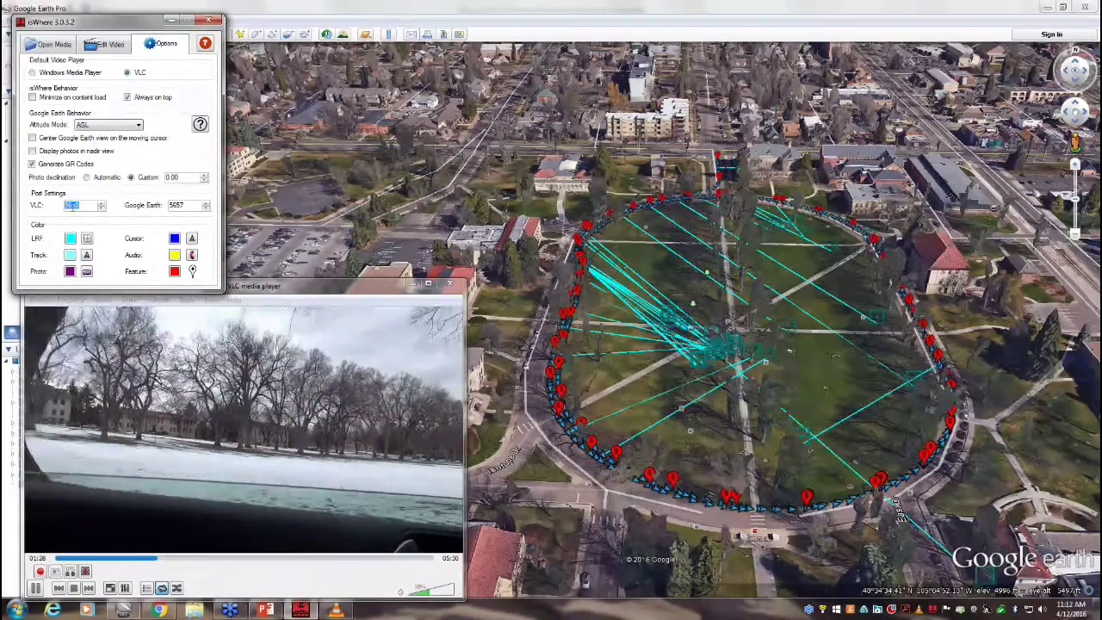
double_click(179, 208)
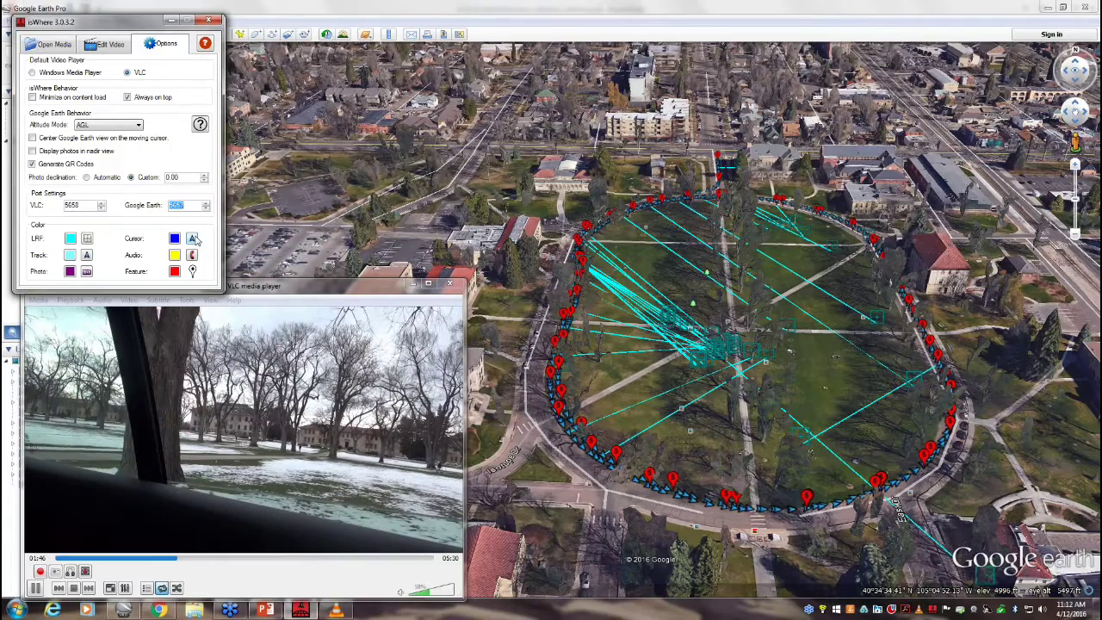
left_click(87, 239)
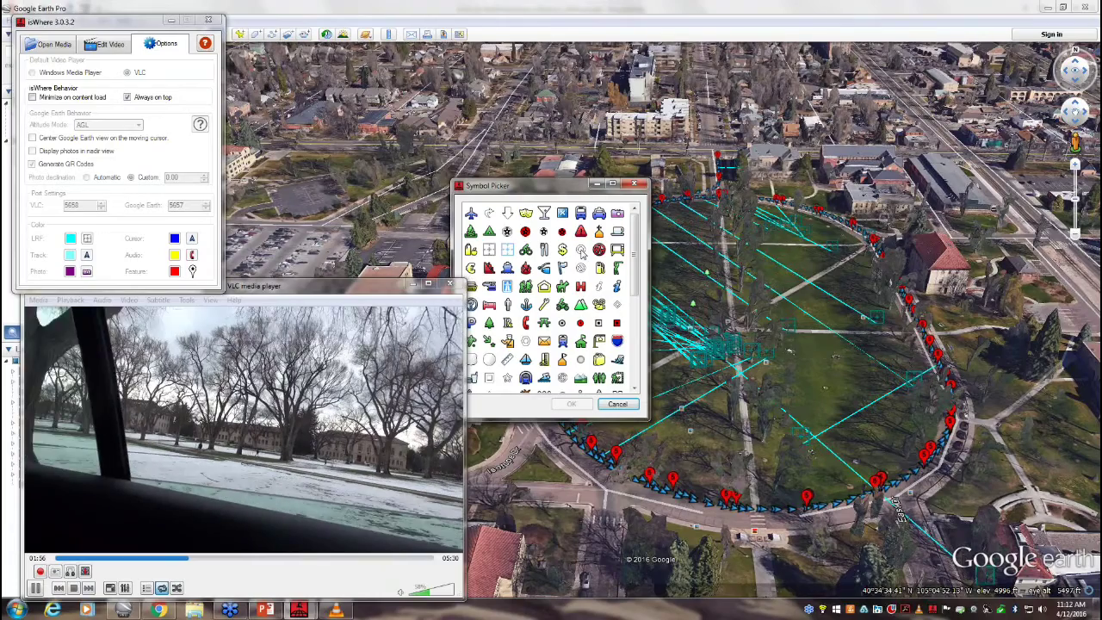
left_click(532, 254)
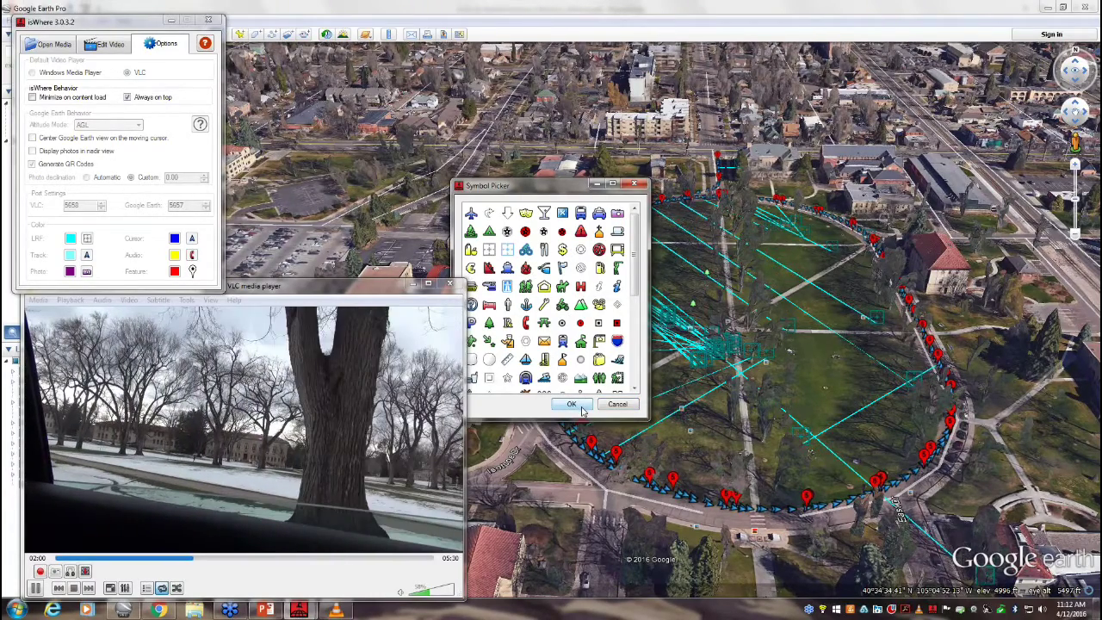
left_click(572, 405)
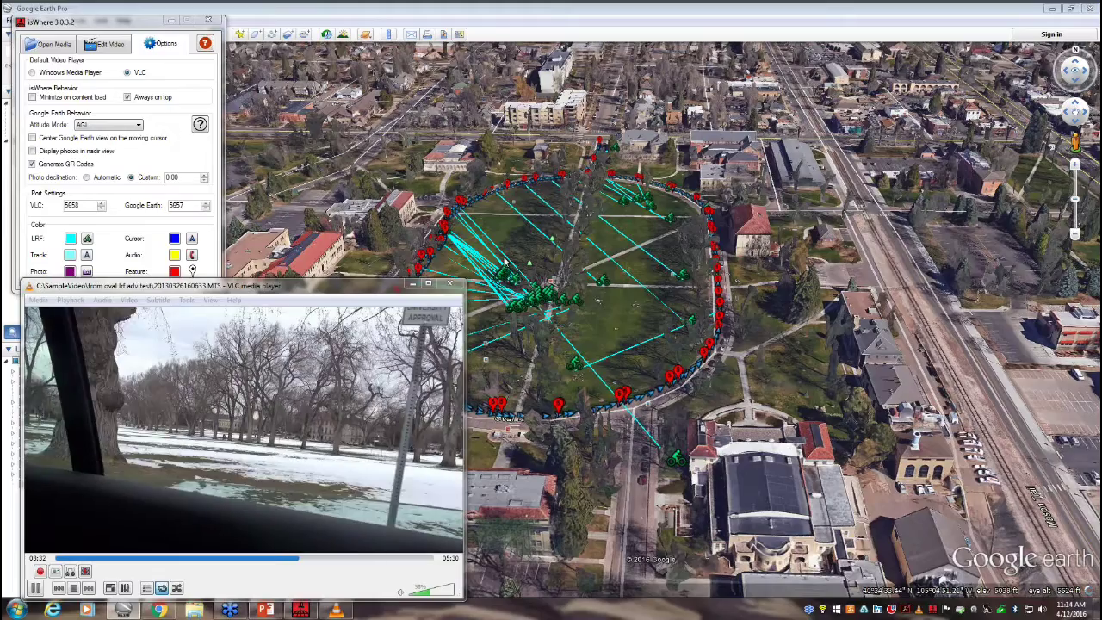
Examine the LRF symbols around the oval track and on the video track near W Drake Rd.
scroll(607, 366, "down", 5)
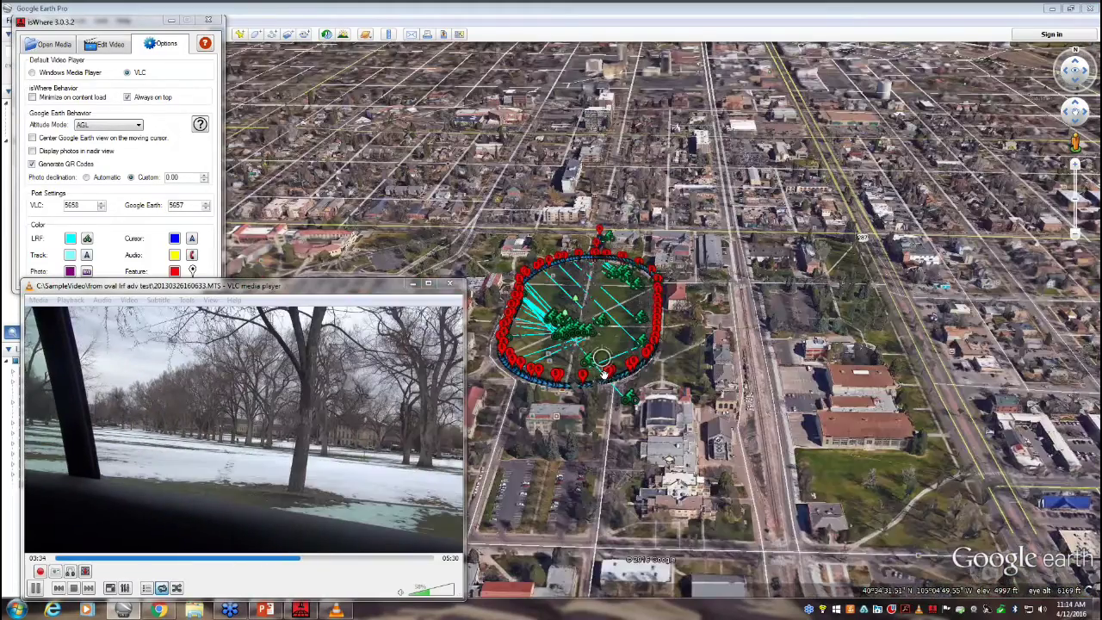
scroll(607, 367, "down", 5)
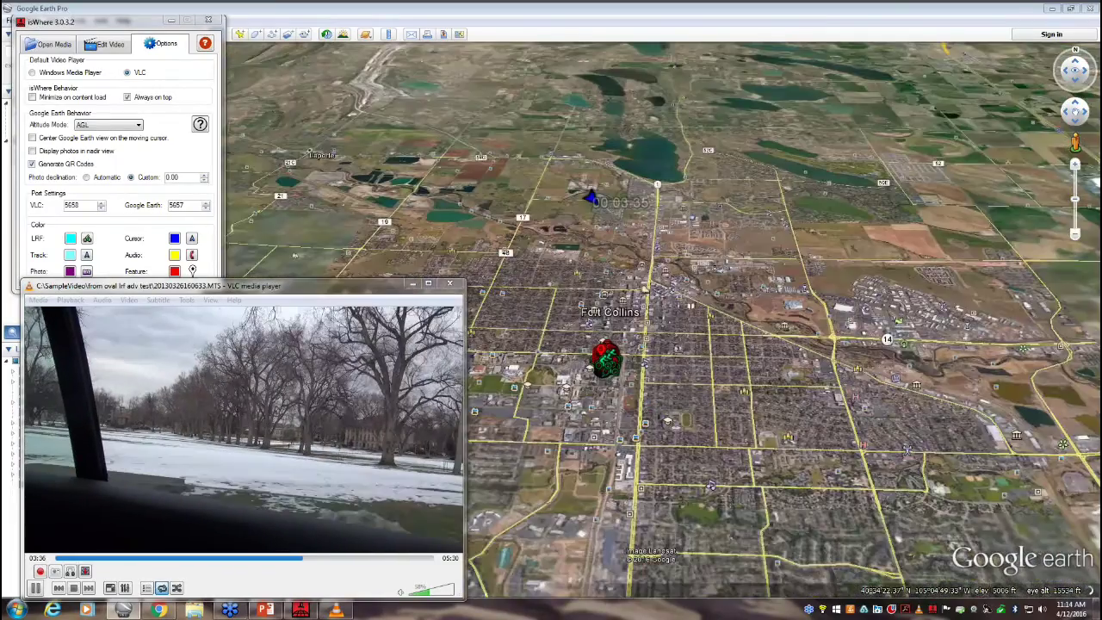
scroll(601, 388, "down", 5)
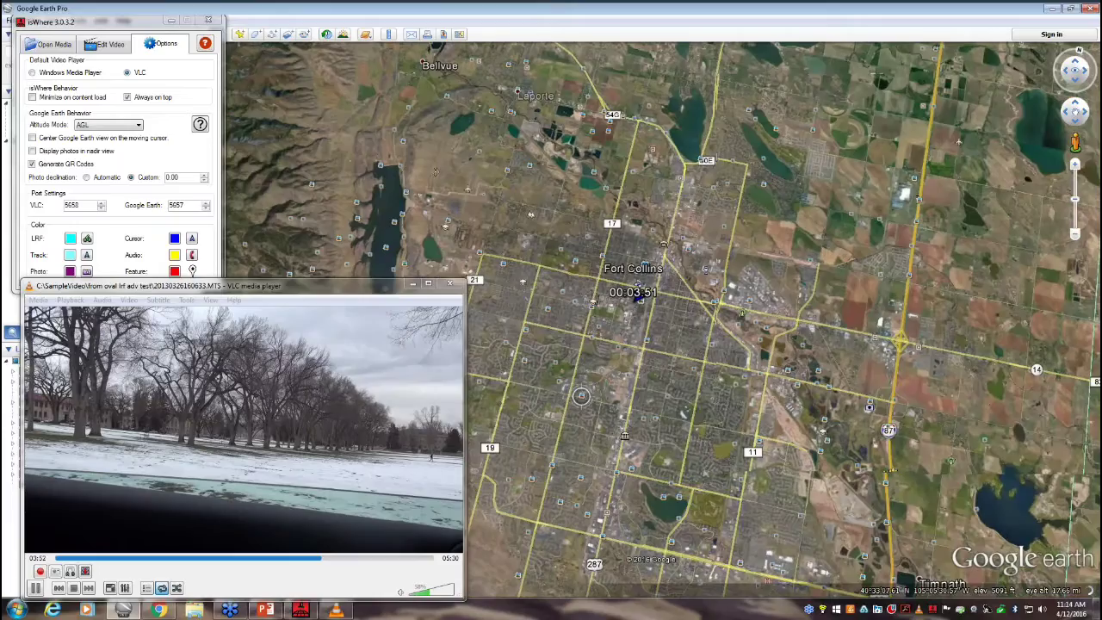
scroll(589, 402, "up", 5)
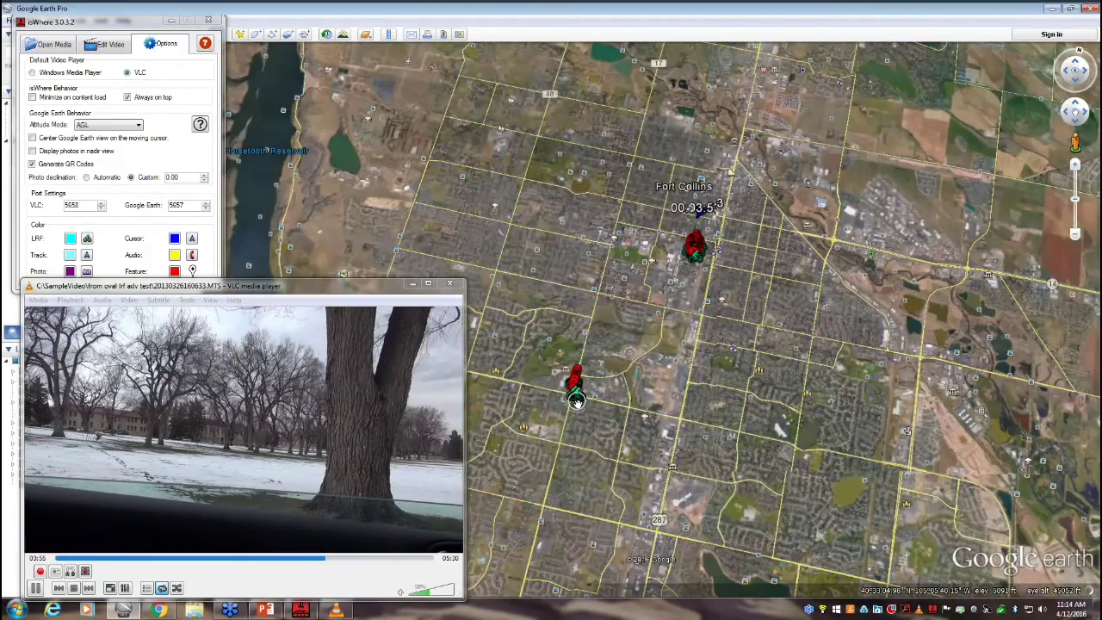
scroll(576, 398, "up", 5)
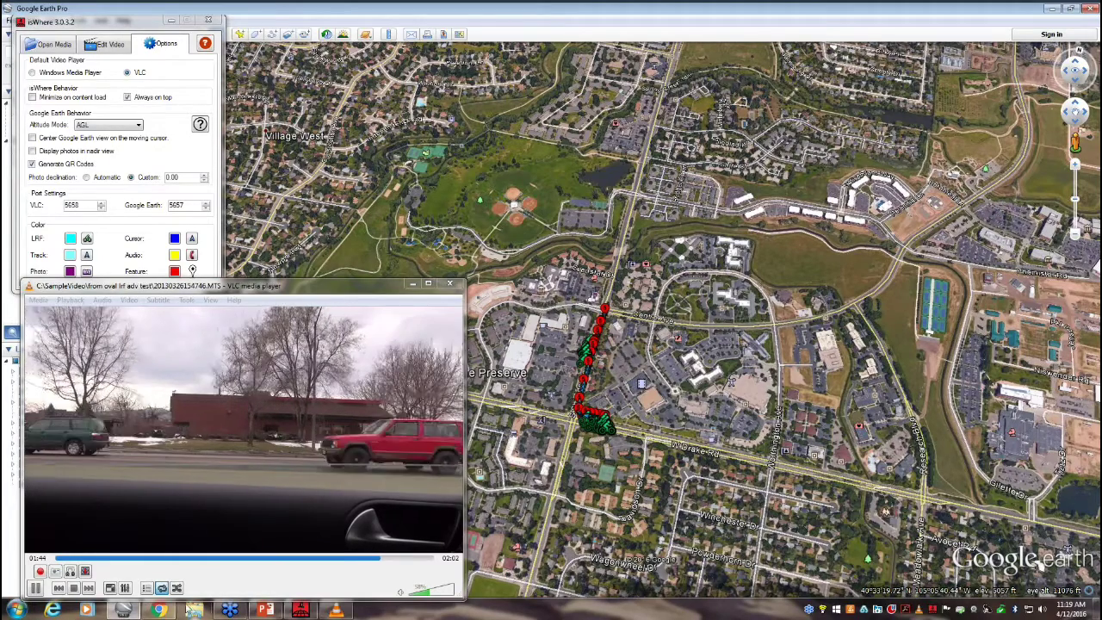
Switch to Windows Explorer and open the OS (C:) drive under Computer.
left_click(194, 609)
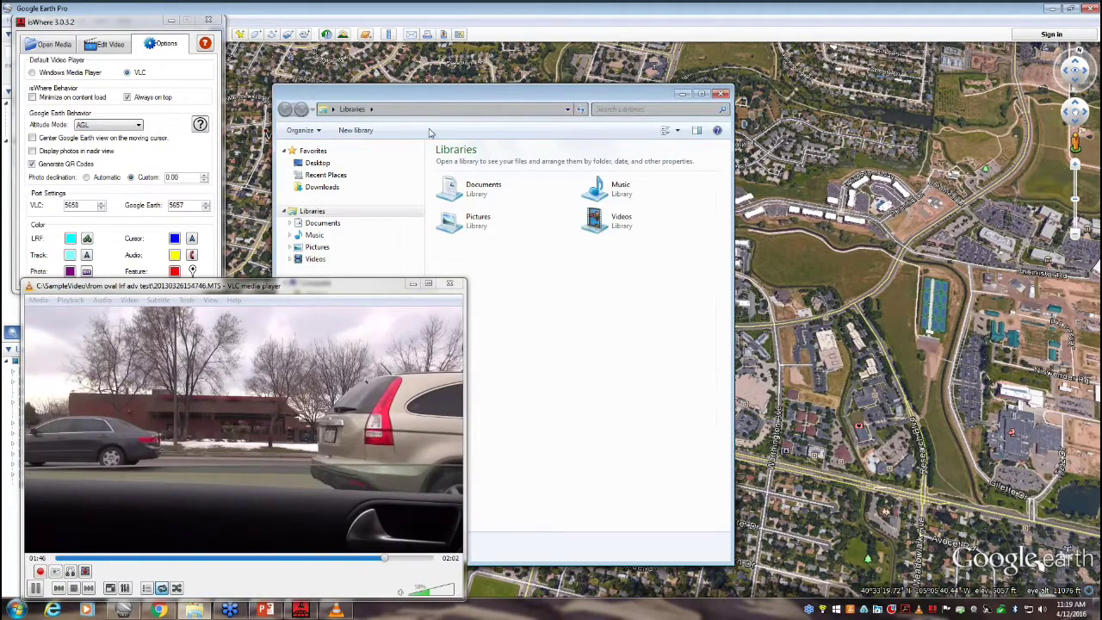
left_click(332, 110)
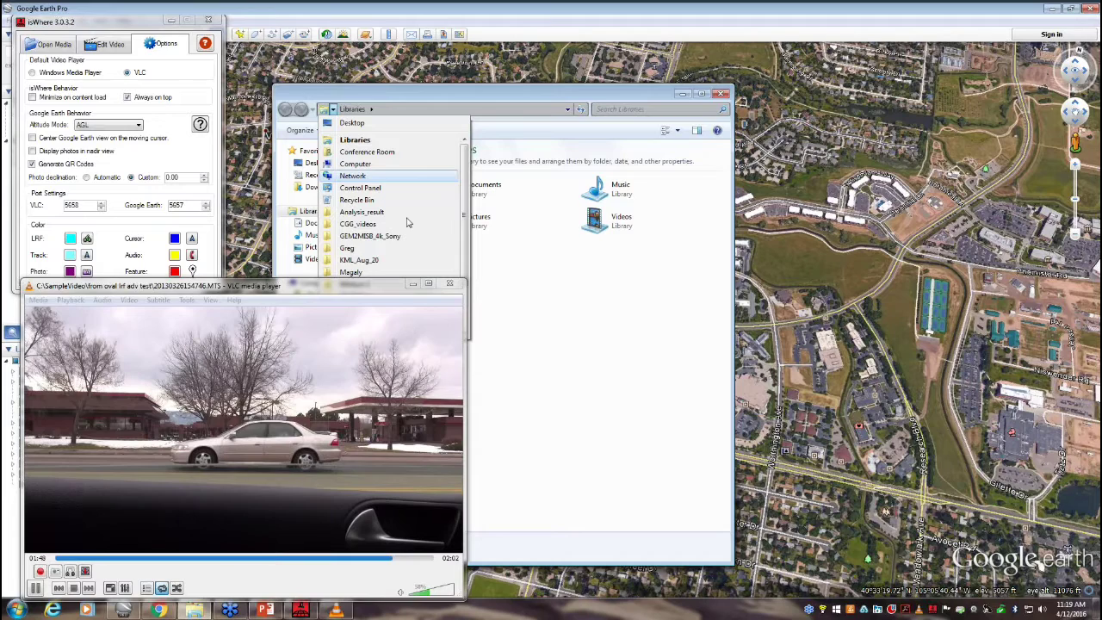
left_click(355, 139)
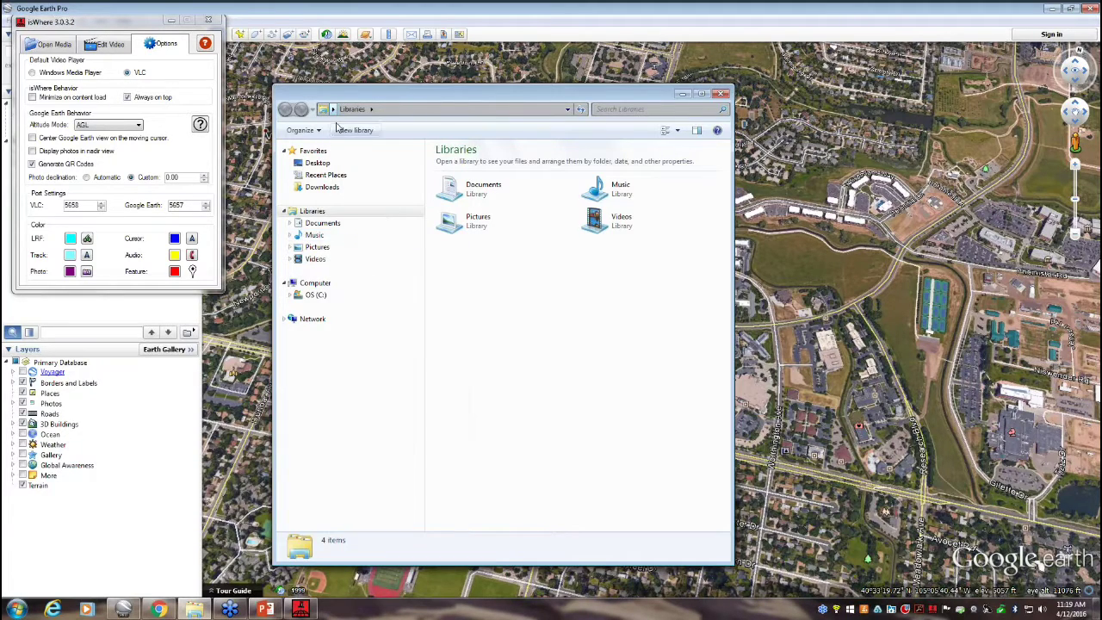
left_click(333, 109)
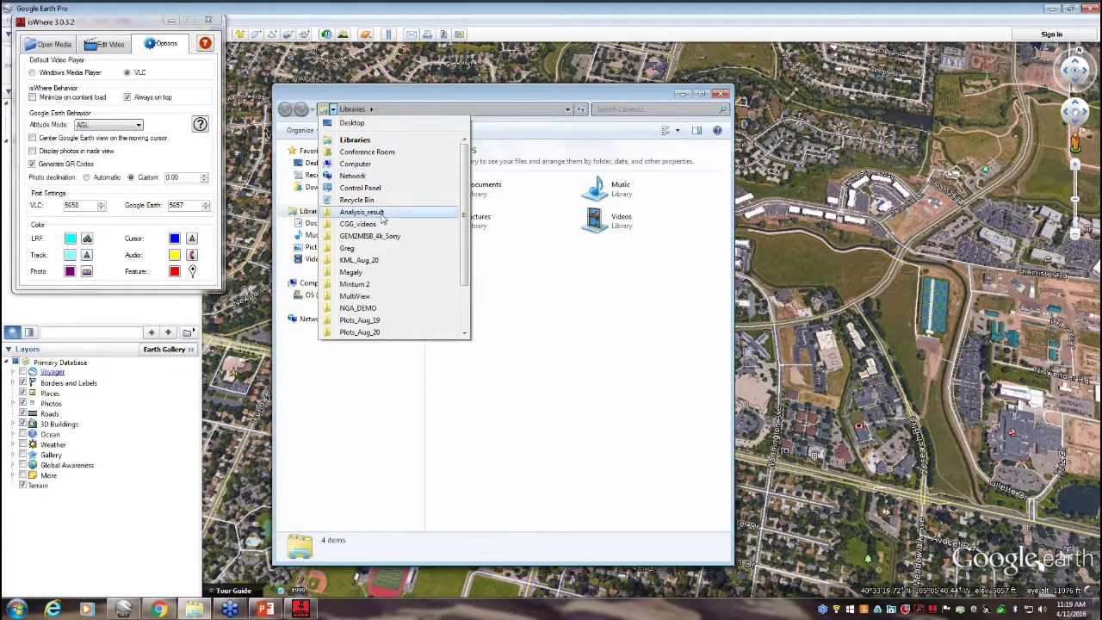
left_click(376, 168)
double_click(451, 240)
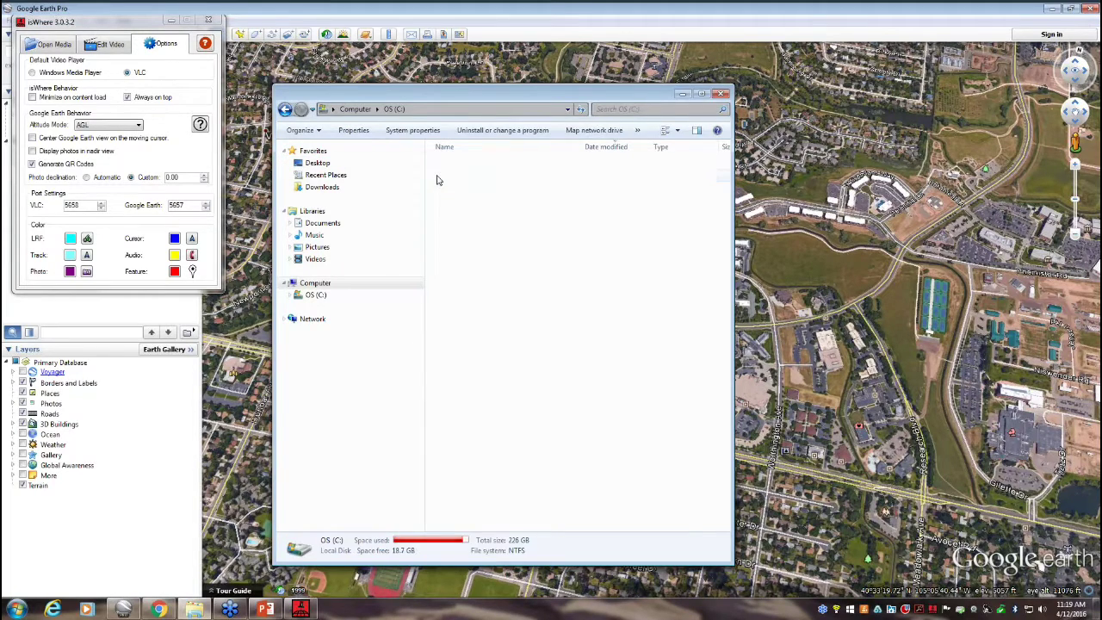
Open the "from oval lrf adv test" folder in SampleVideo and select the 20130326154746.MTS.nmea file.
double_click(452, 176)
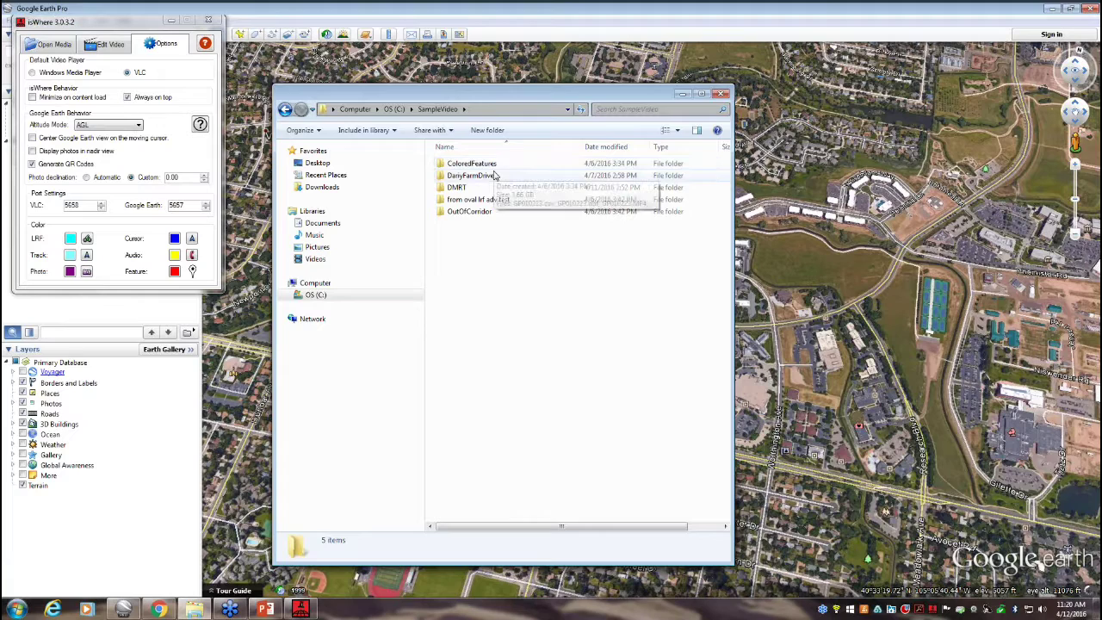
double_click(493, 199)
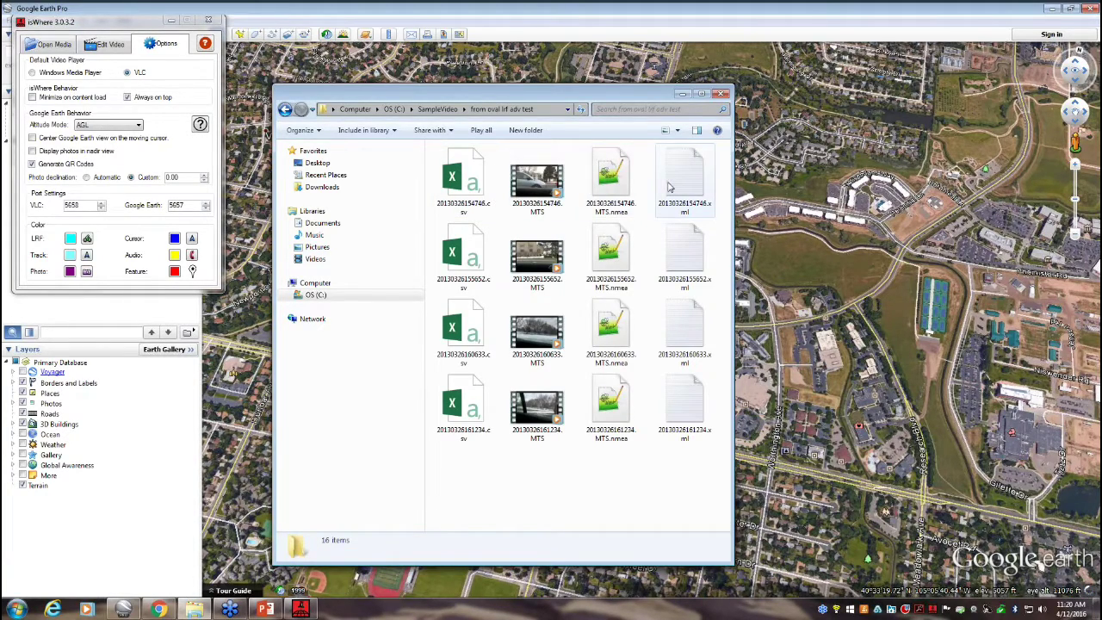
left_click(608, 181)
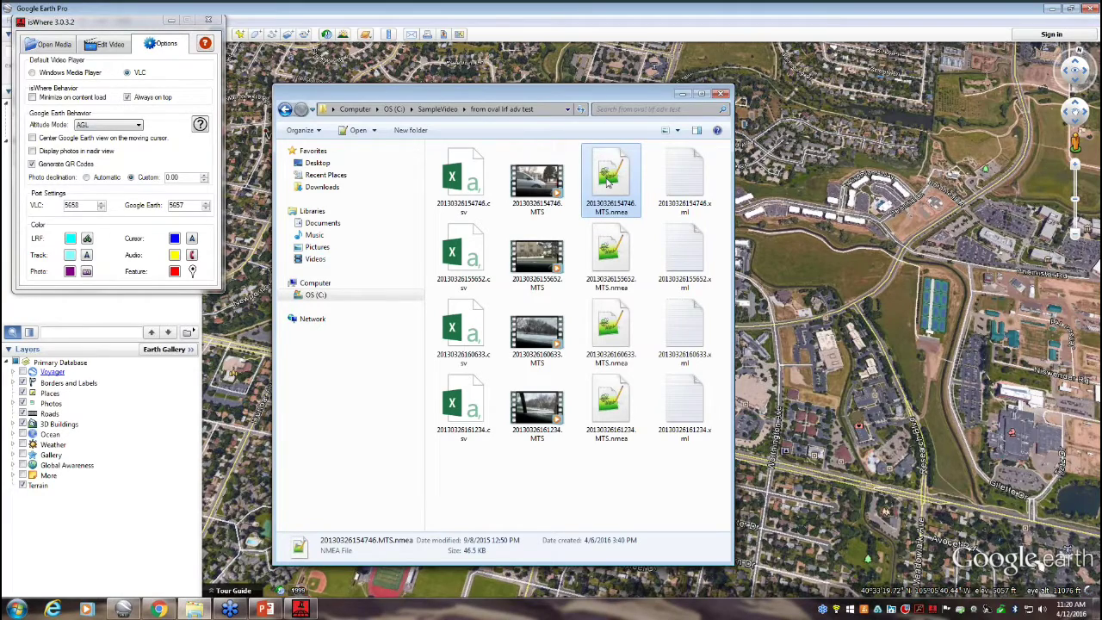
Open the selected 20130326154746.MTS.nmea file in Notepad++ without updating the program, minimize isWhere, and enlarge the editor window to fit full lines.
double_click(608, 181)
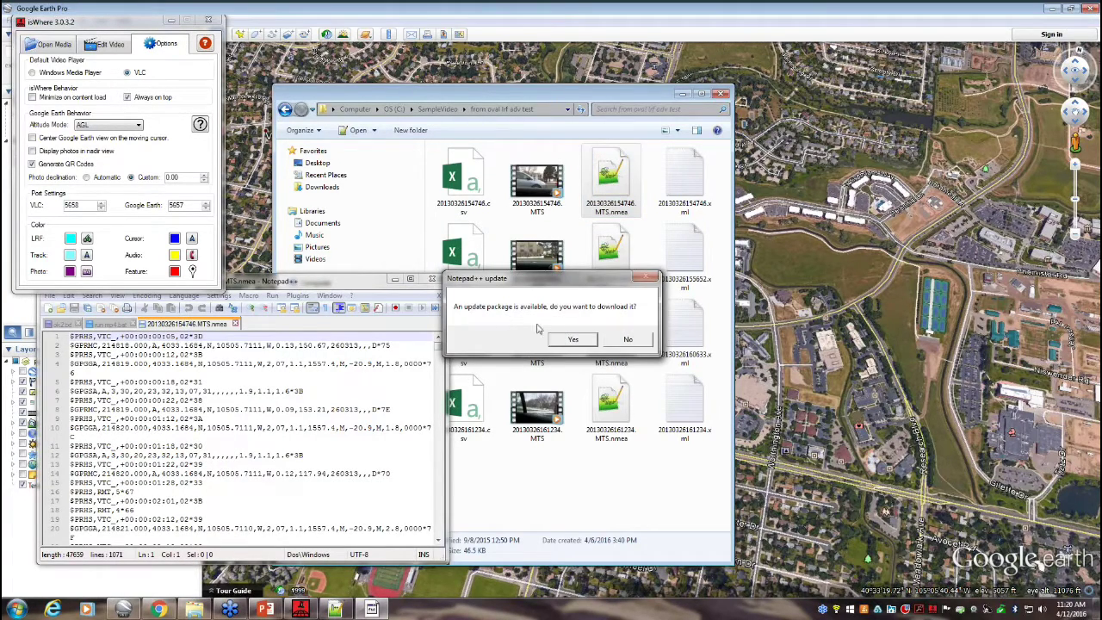
left_click(623, 339)
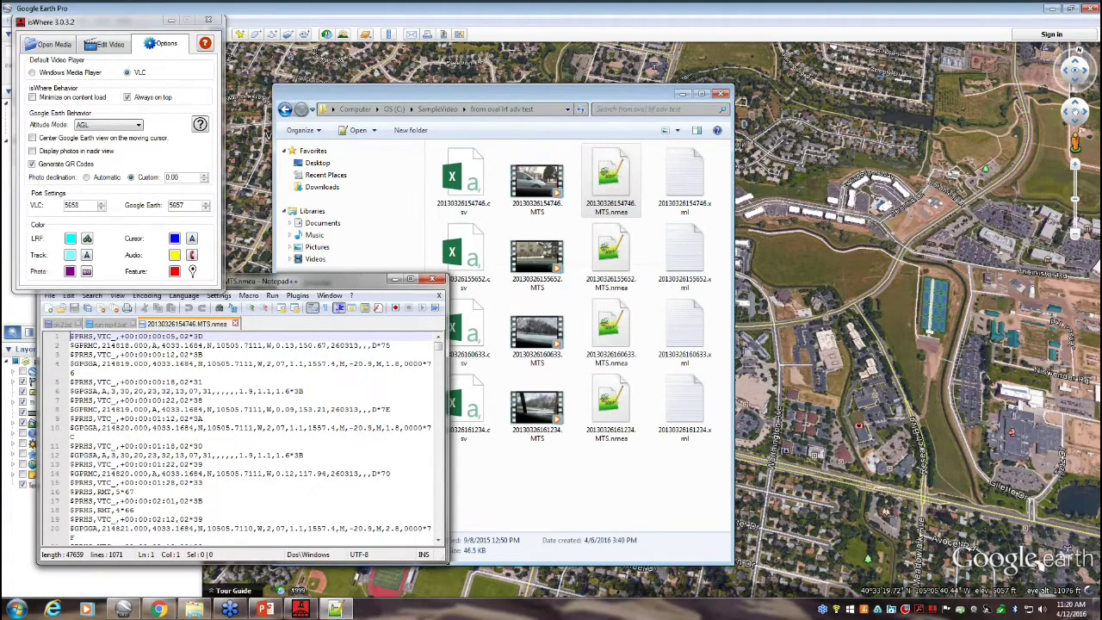
left_click_drag(357, 274, 358, 10)
left_click(172, 20)
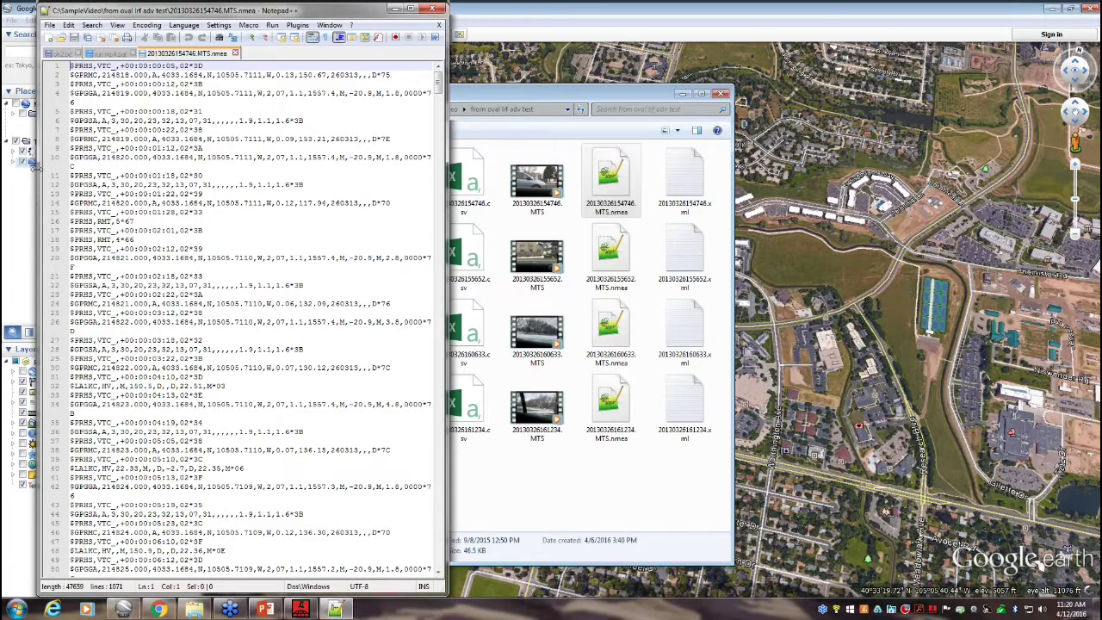
left_click_drag(37, 181, 3, 183)
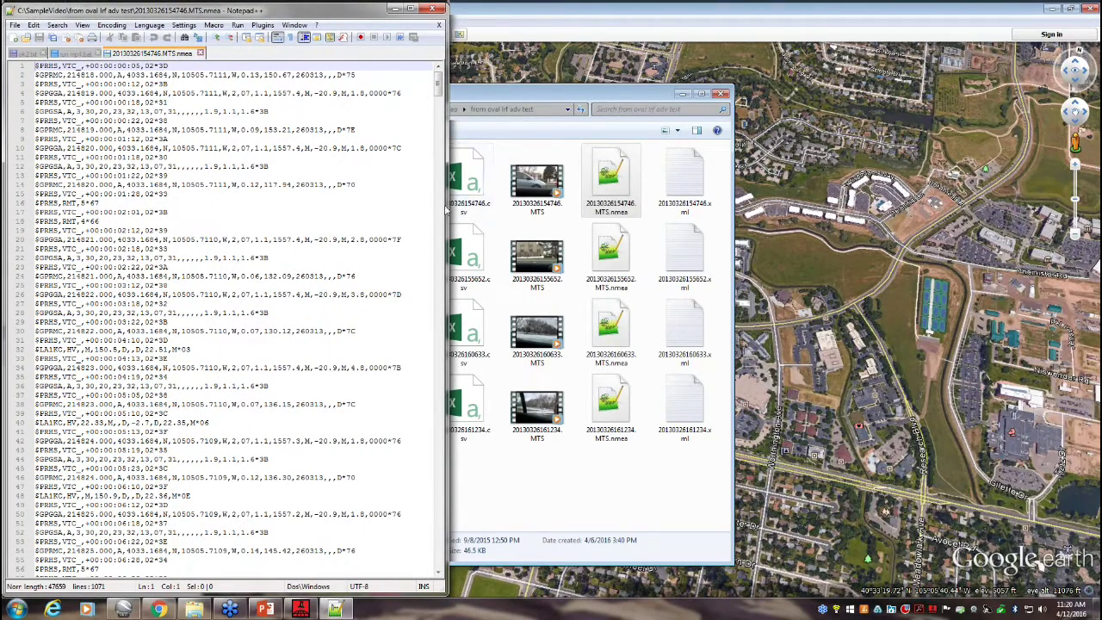
left_click_drag(448, 209, 521, 209)
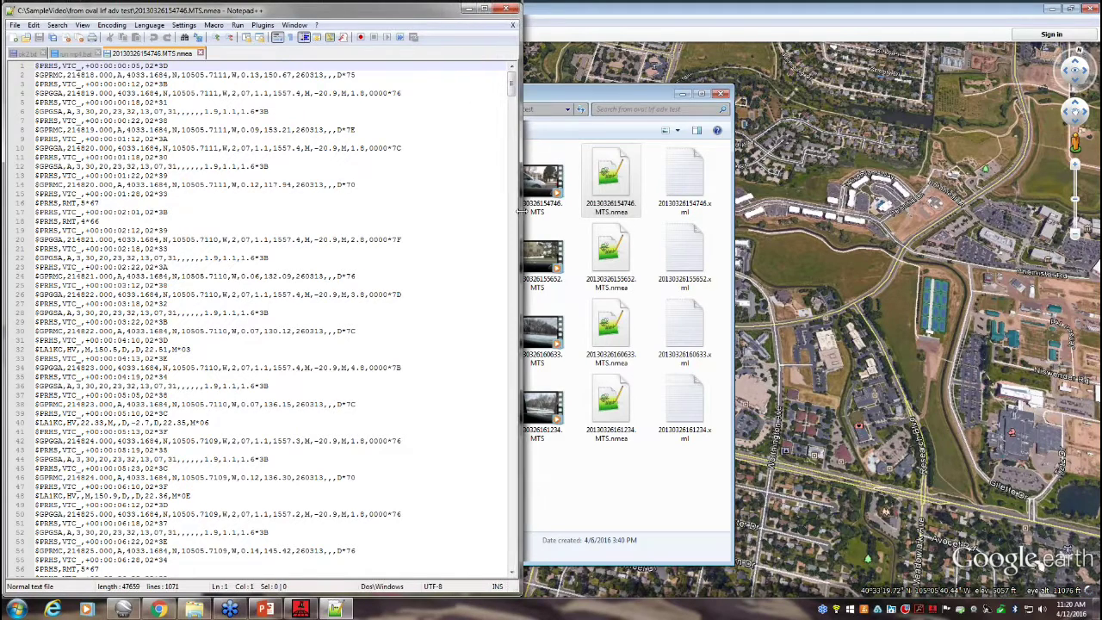
Examine the PRHS,VTC_ and PRHS,RMT sentences on lines 17 and 18 of the NMEA log.
left_click(503, 211)
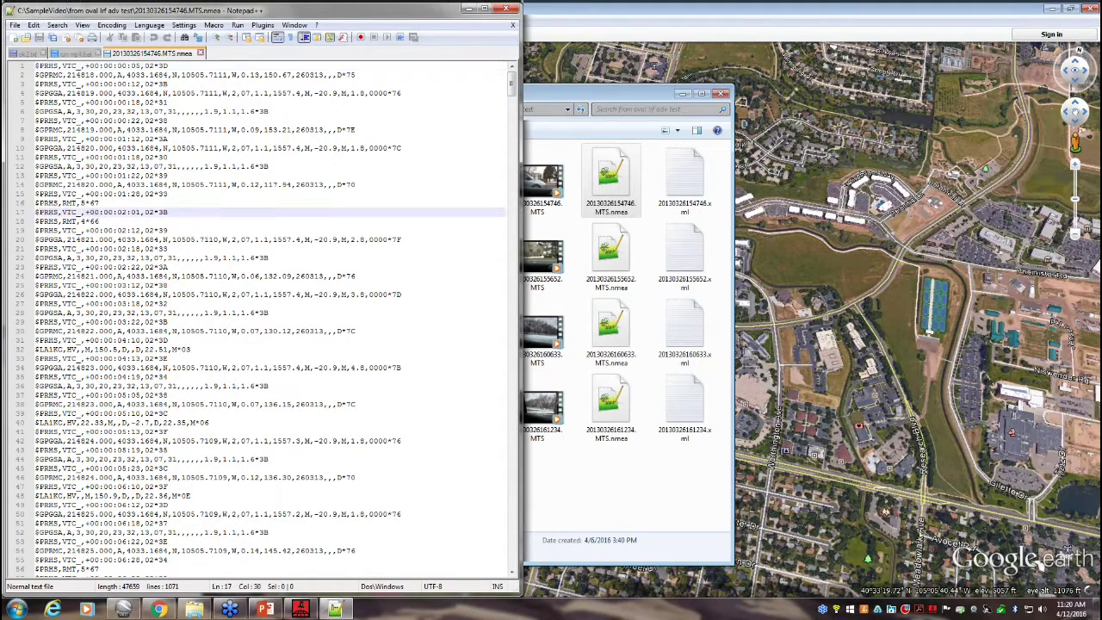
left_click(134, 223)
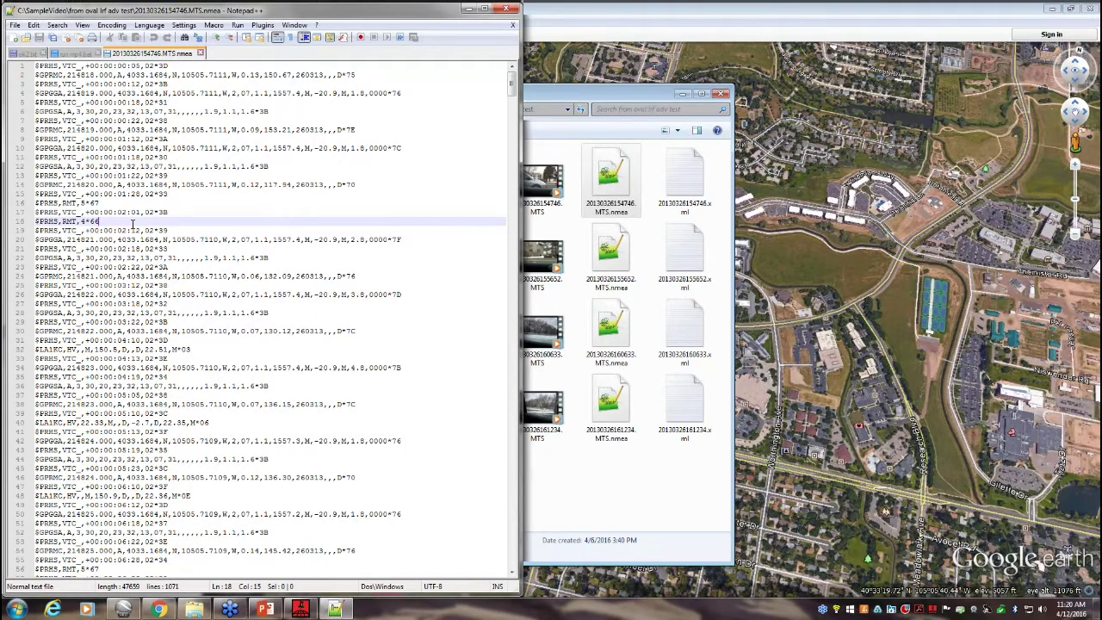
left_click(186, 211)
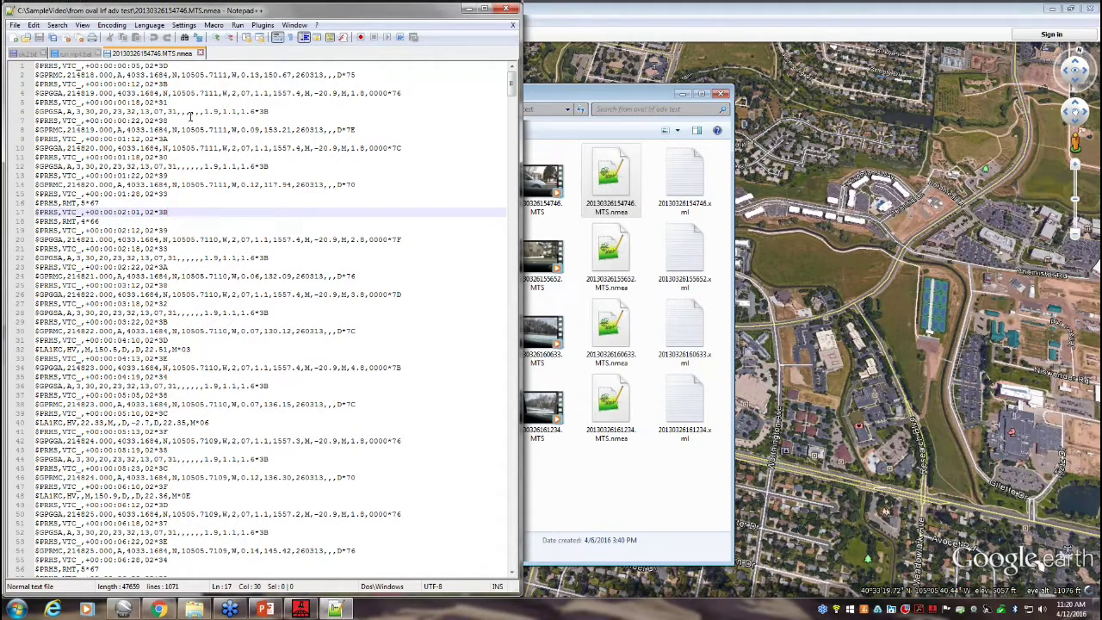
Examine the RMT, LA1KC, GPGGA and VTC_ sentences between lines 144 and 156 of the NMEA log.
scroll(212, 185, "down", 20)
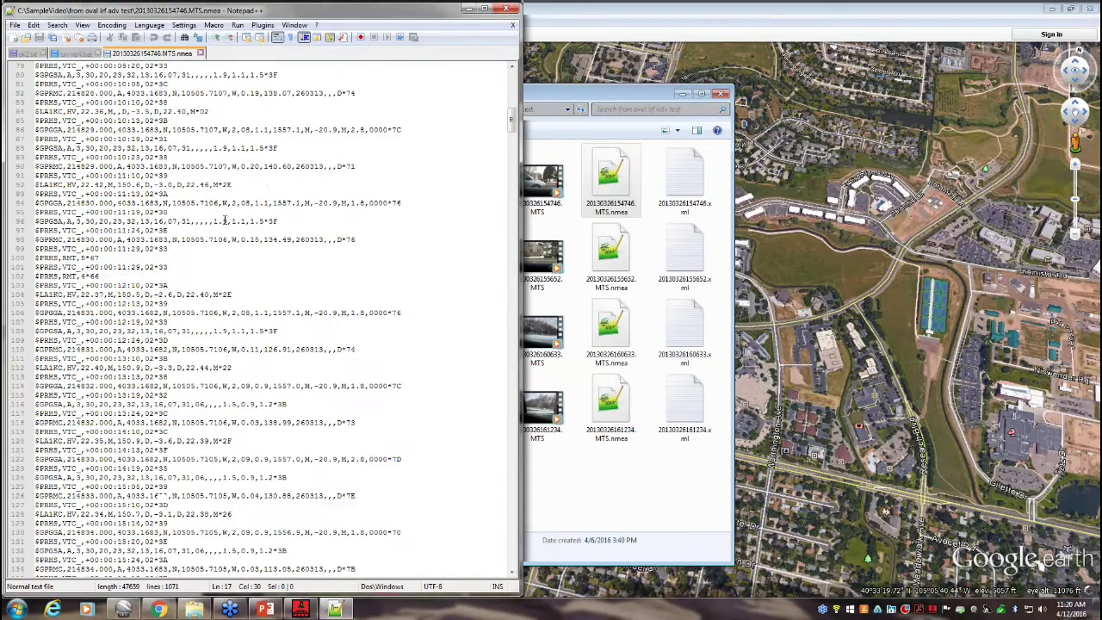
scroll(224, 221, "down", 4)
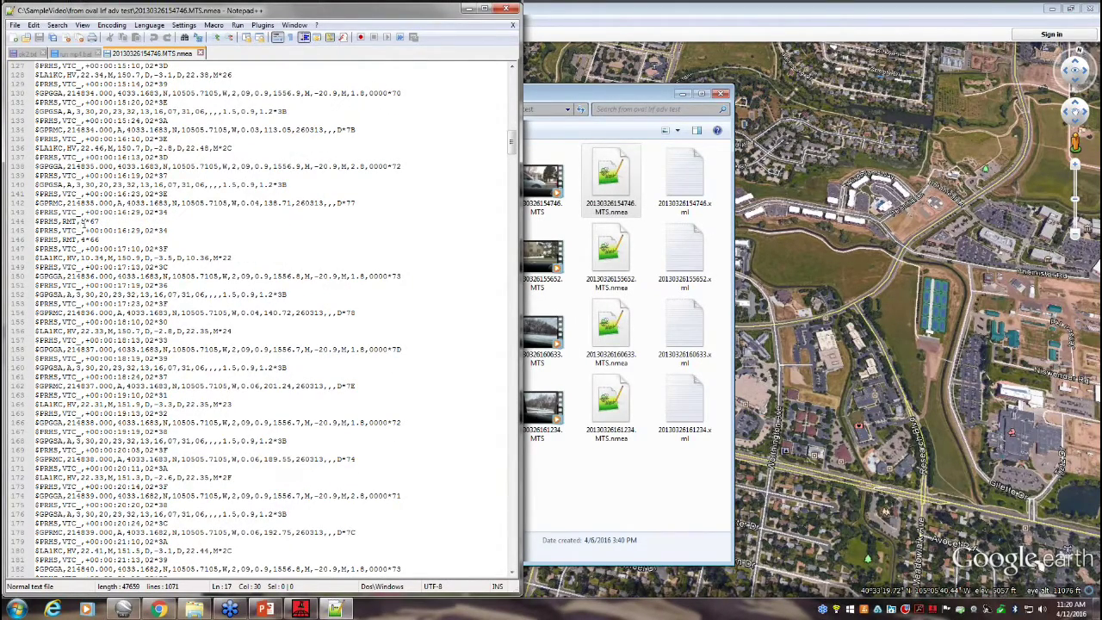
double_click(83, 222)
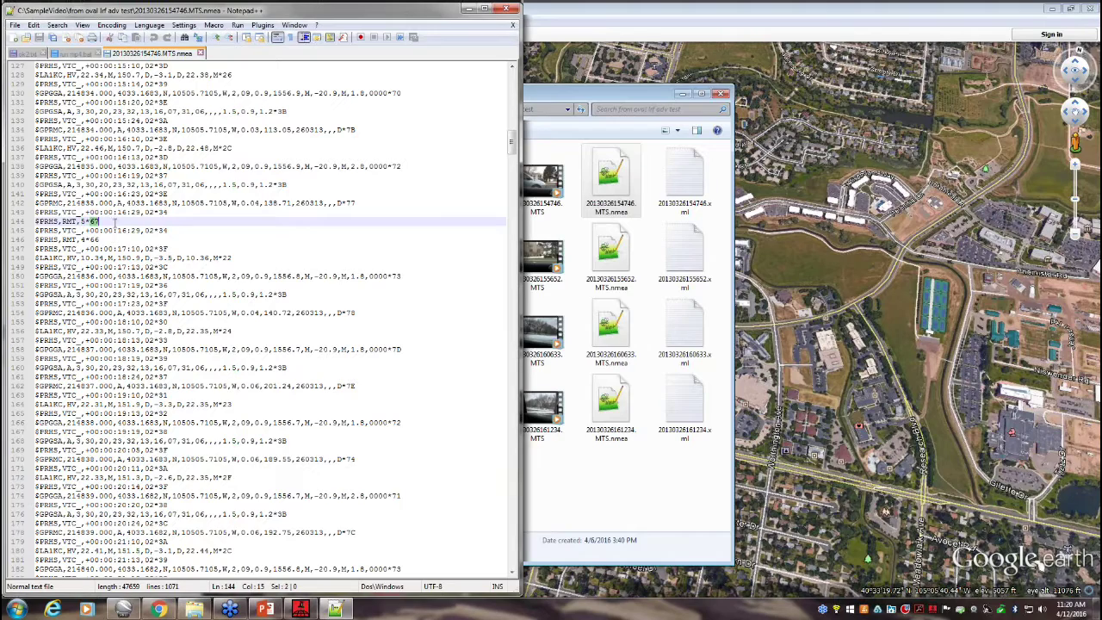
double_click(115, 239)
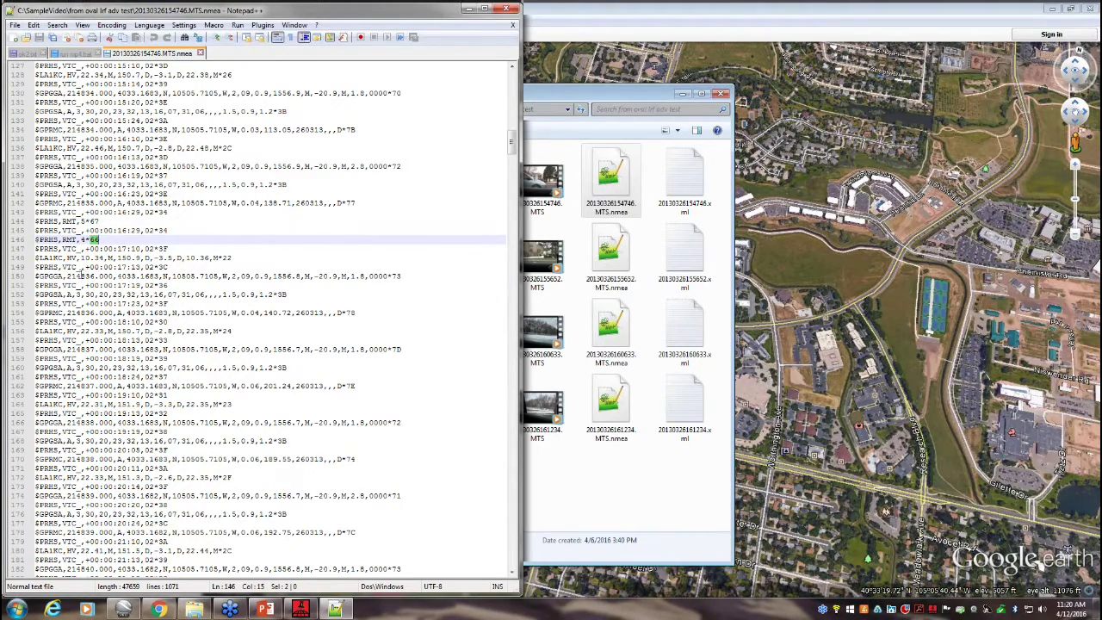
double_click(50, 257)
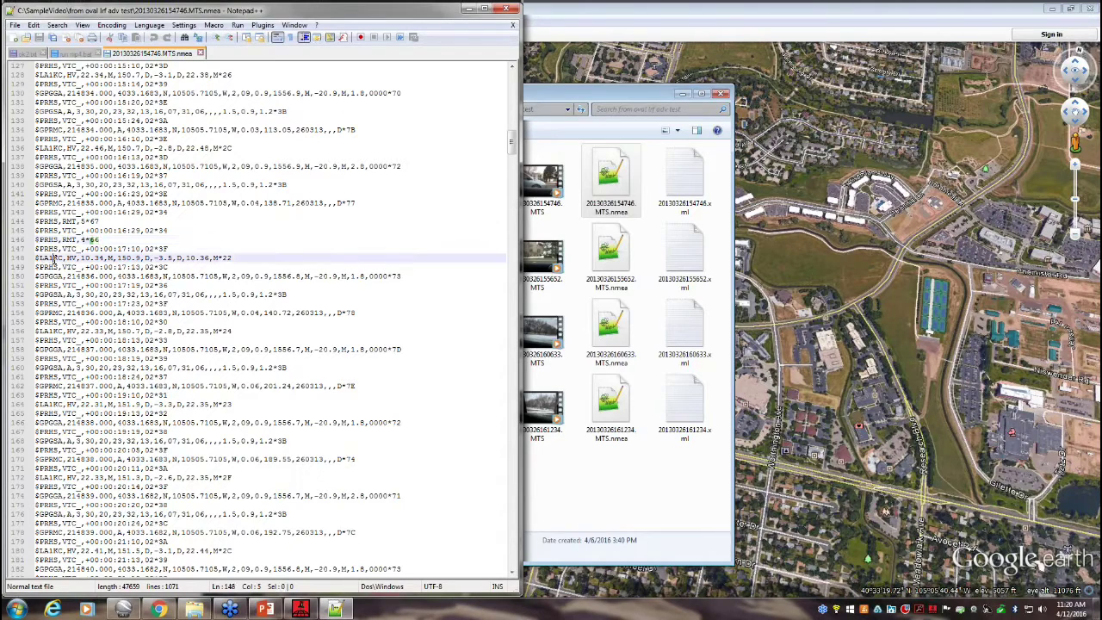
double_click(51, 276)
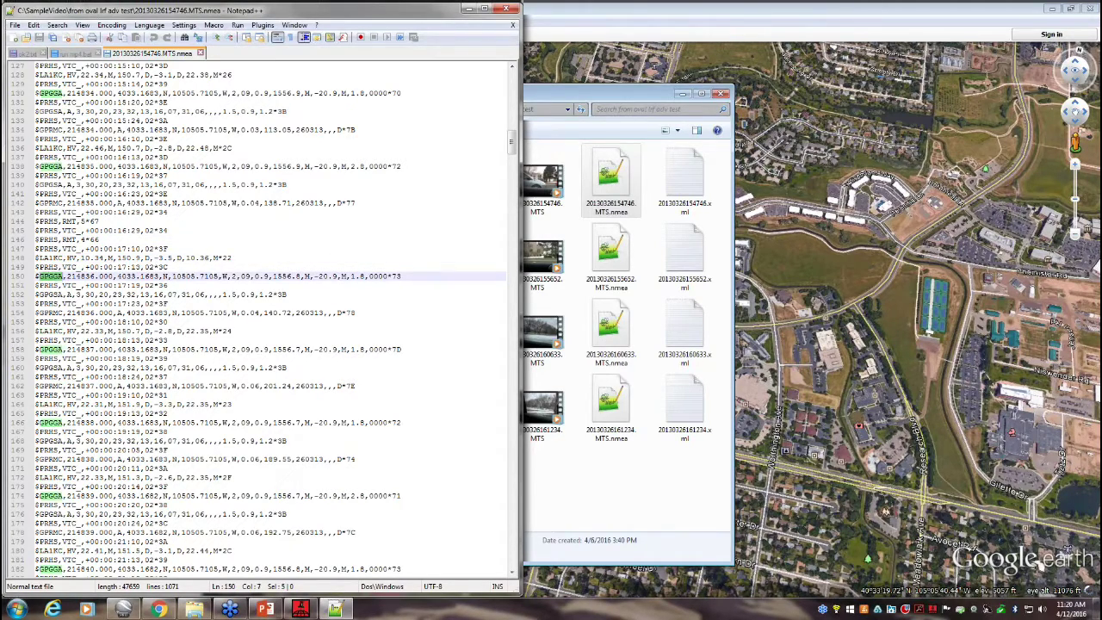
double_click(69, 285)
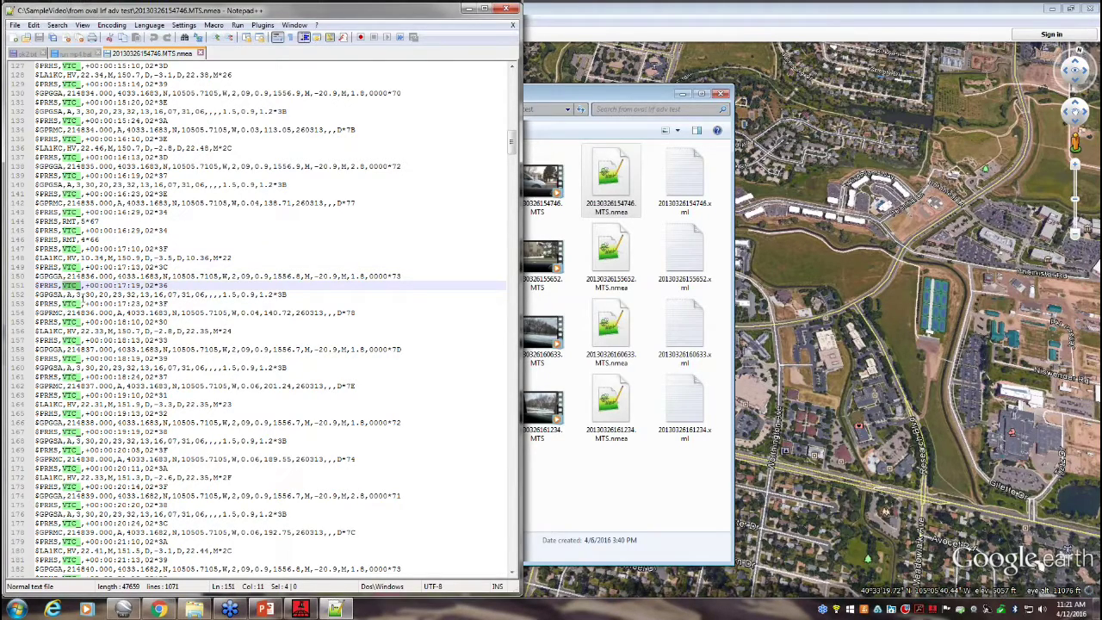
double_click(109, 304)
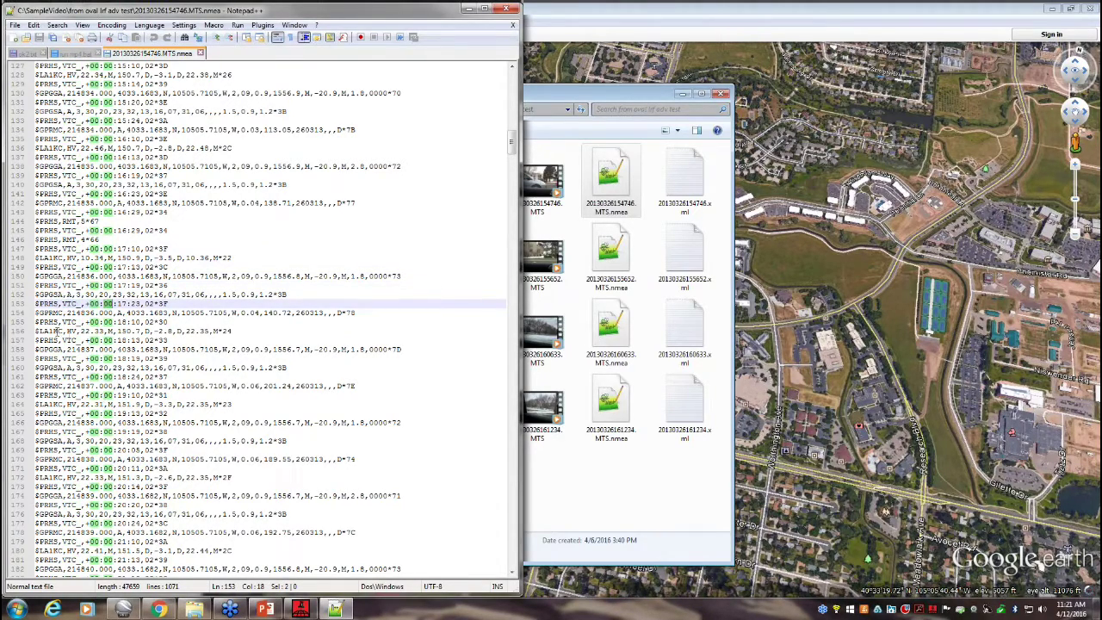
left_click(54, 330)
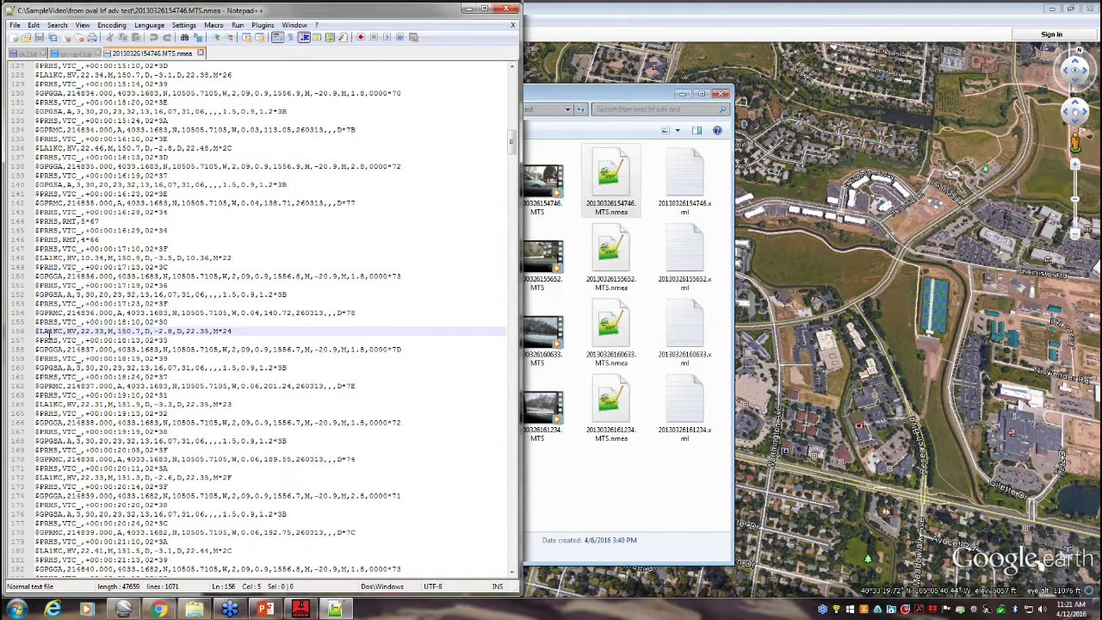
double_click(50, 331)
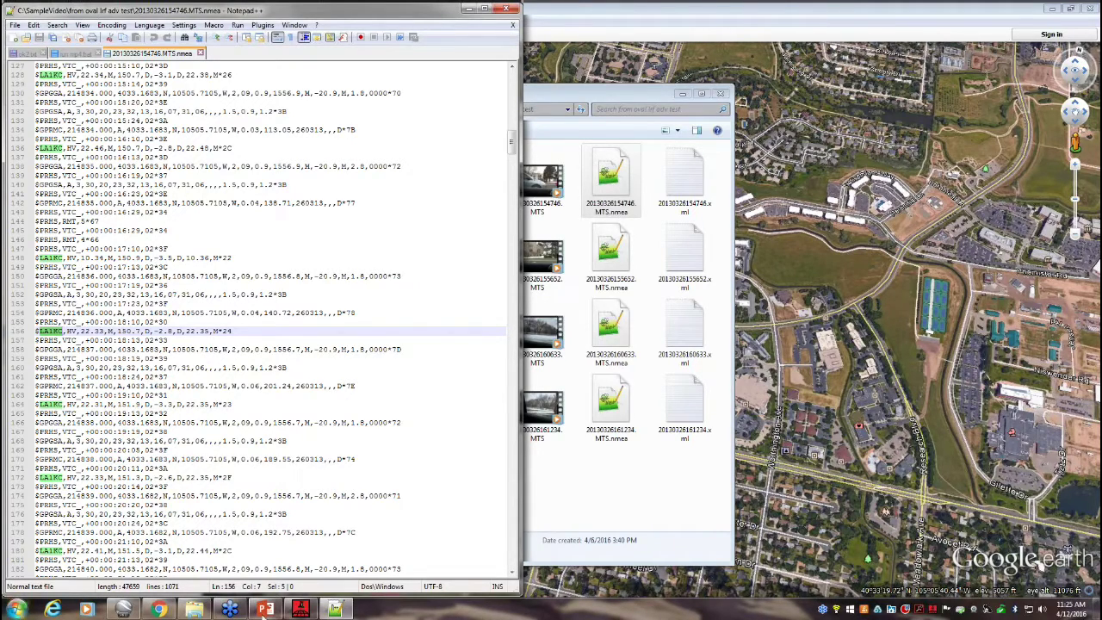
Switch to Chrome, open the Red Hen Systems website in a new tab, and go to the isWhere product page.
left_click(159, 610)
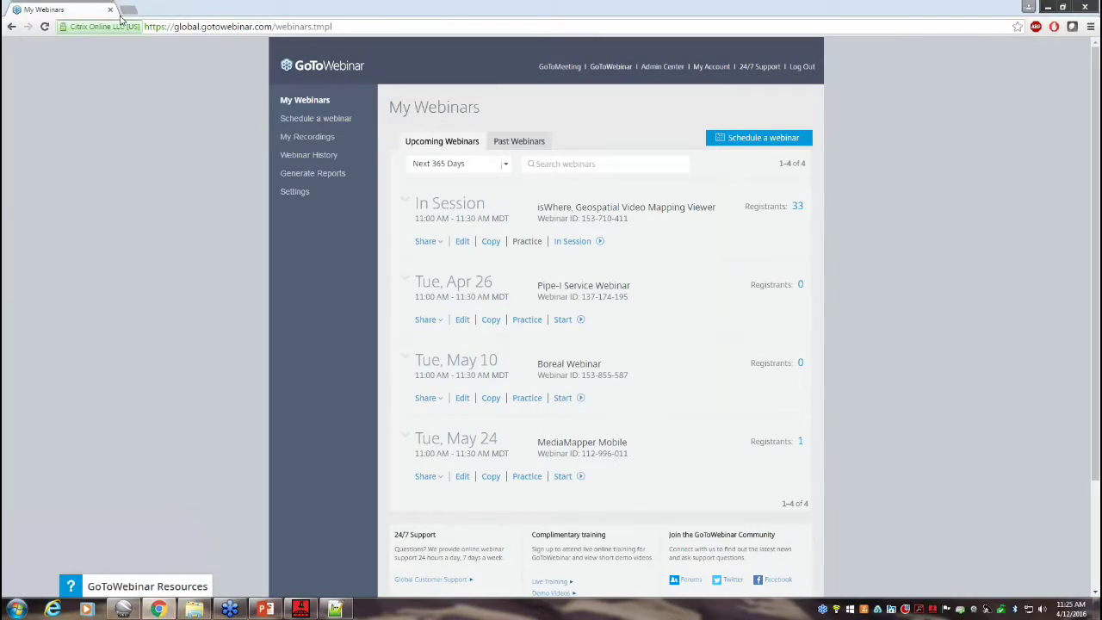
left_click(123, 12)
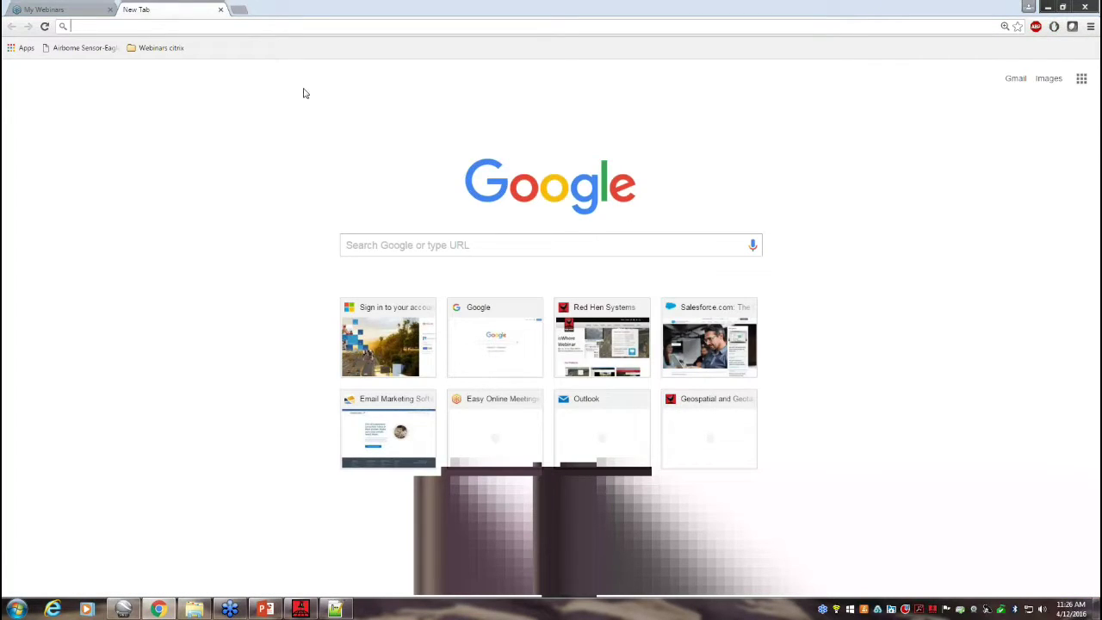
left_click(589, 371)
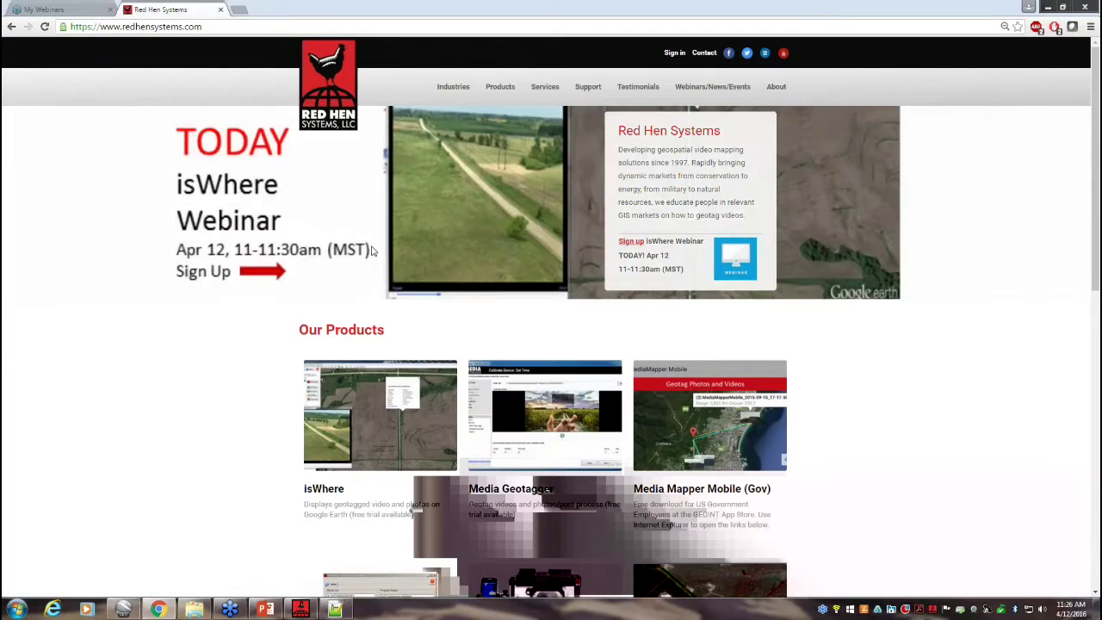
scroll(490, 150, "down", 2)
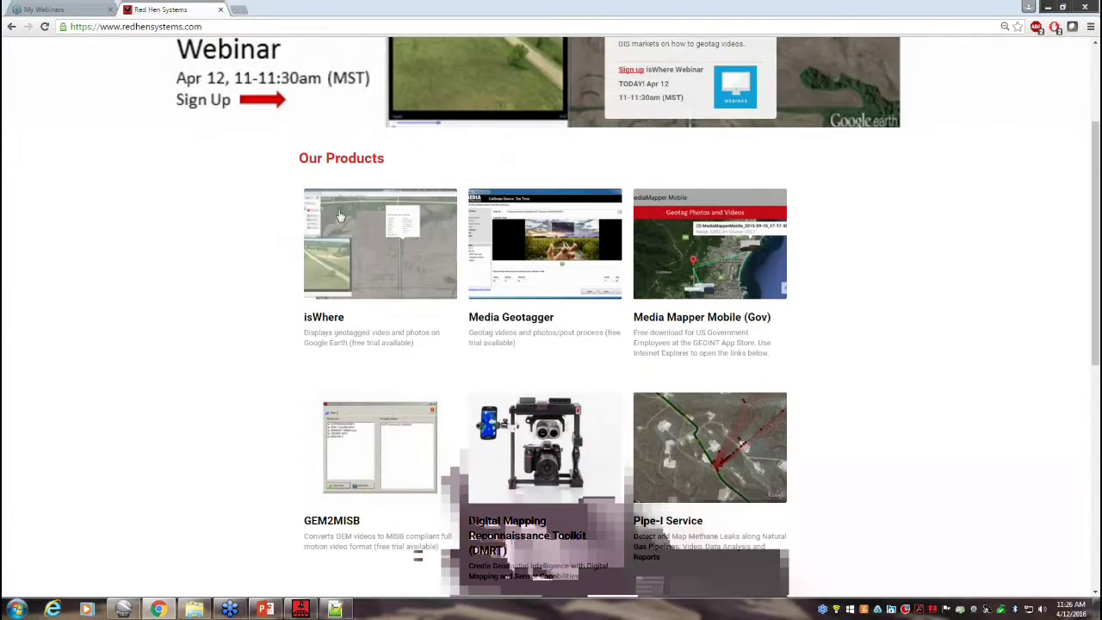
left_click(399, 253)
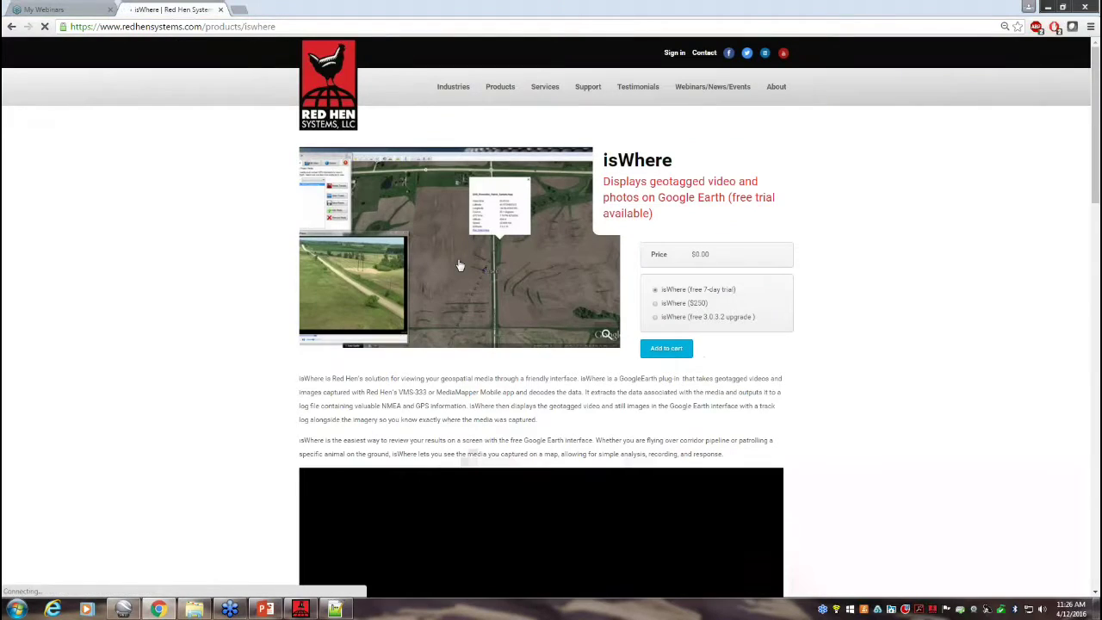
Review the isWhere product page and add the free 7-day trial to the cart.
scroll(306, 266, "down", 4)
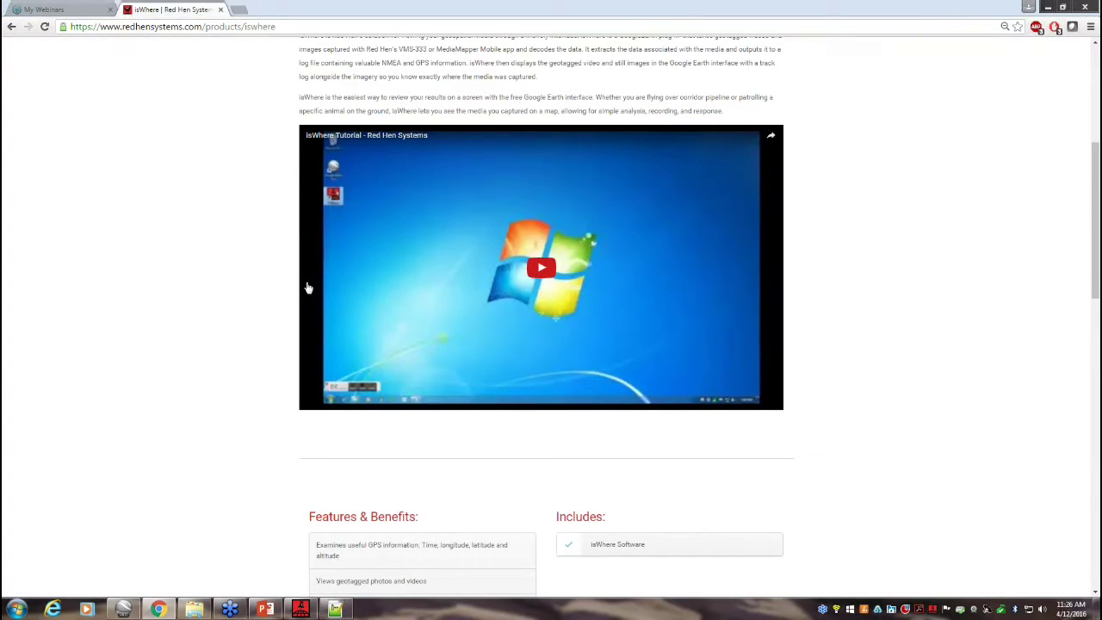
scroll(192, 302, "down", 1)
scroll(192, 301, "down", 3)
scroll(193, 302, "up", 4)
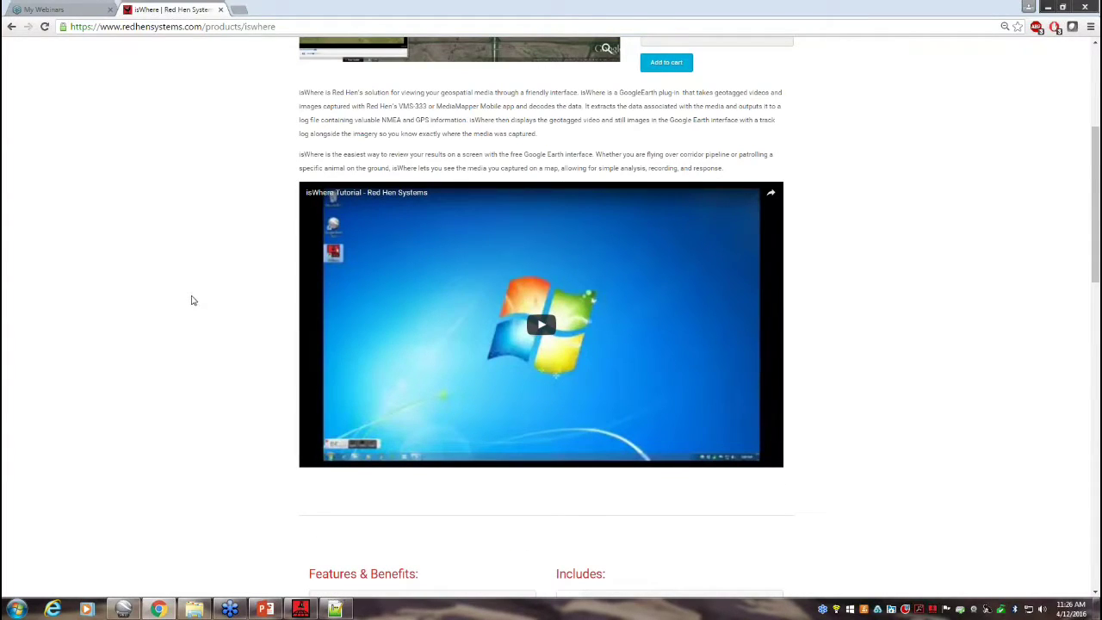
scroll(192, 301, "up", 2)
scroll(559, 275, "up", 3)
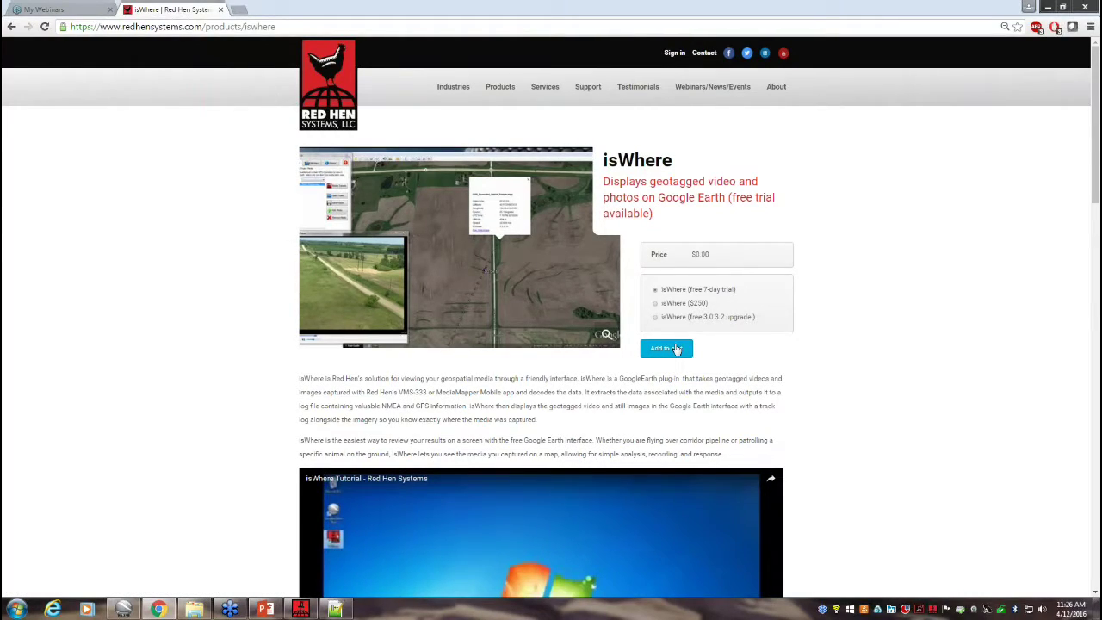
left_click(677, 349)
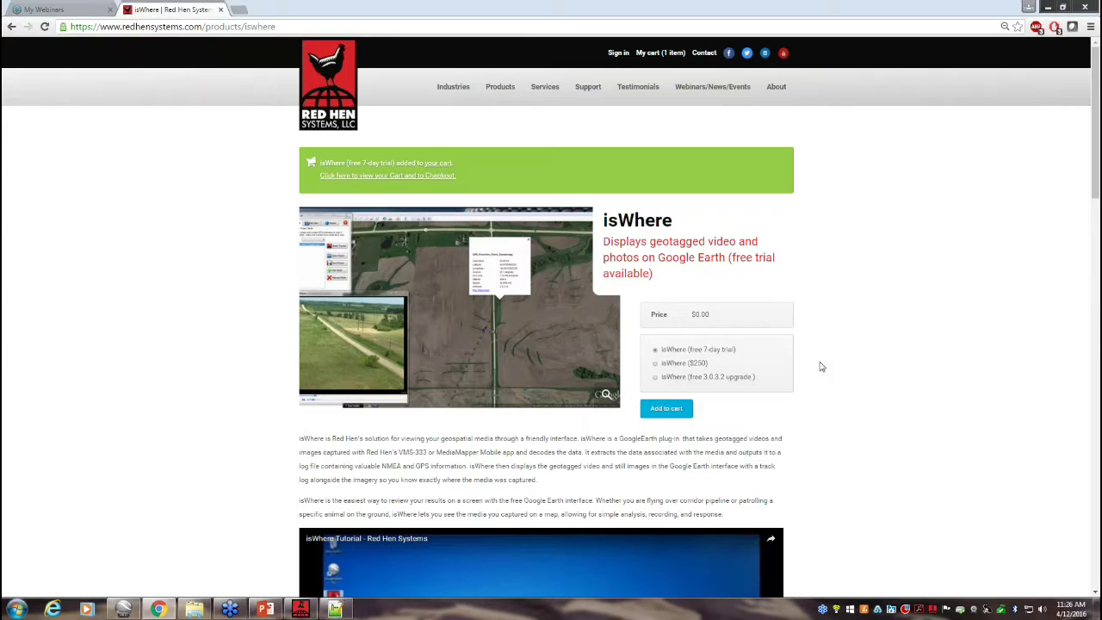
Switch to isWhere and add GP010223.MP4, GP010223_0_8_56_0.jpg and GP010223_0_8_57_0.jpg from SampleVideo's DariyFarmDrive folder to the project media.
left_click(301, 609)
left_click(53, 44)
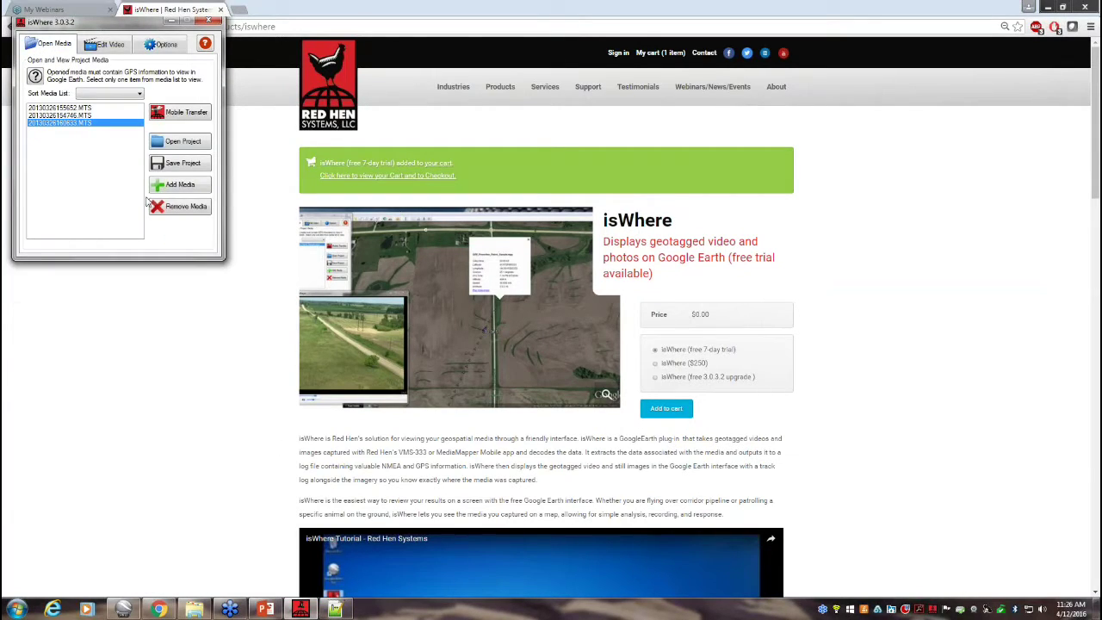
left_click(174, 186)
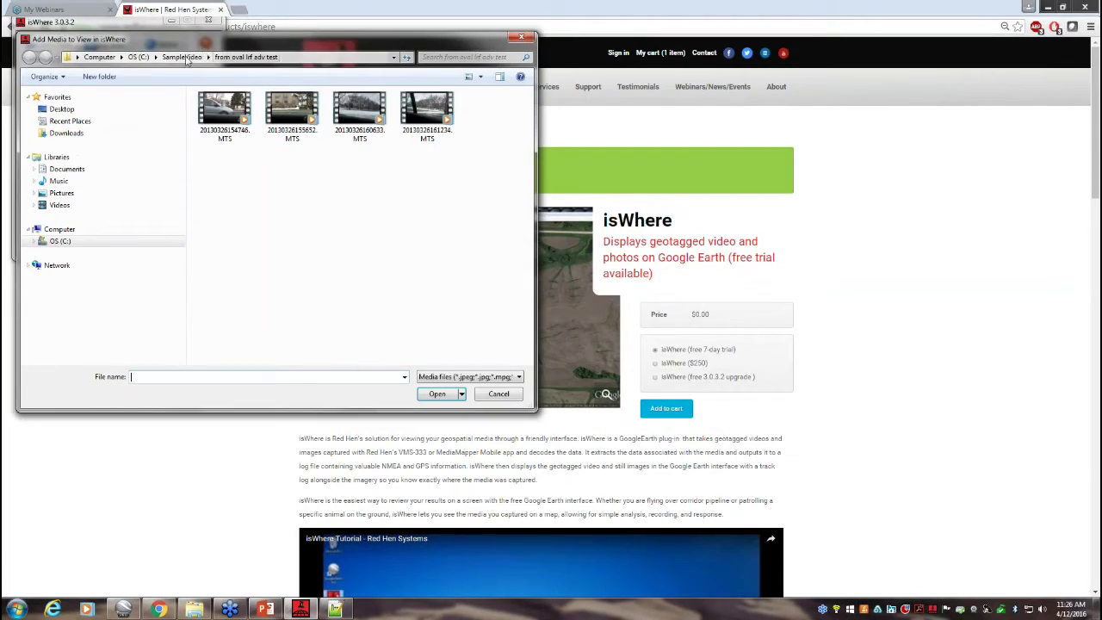
left_click(183, 57)
double_click(233, 121)
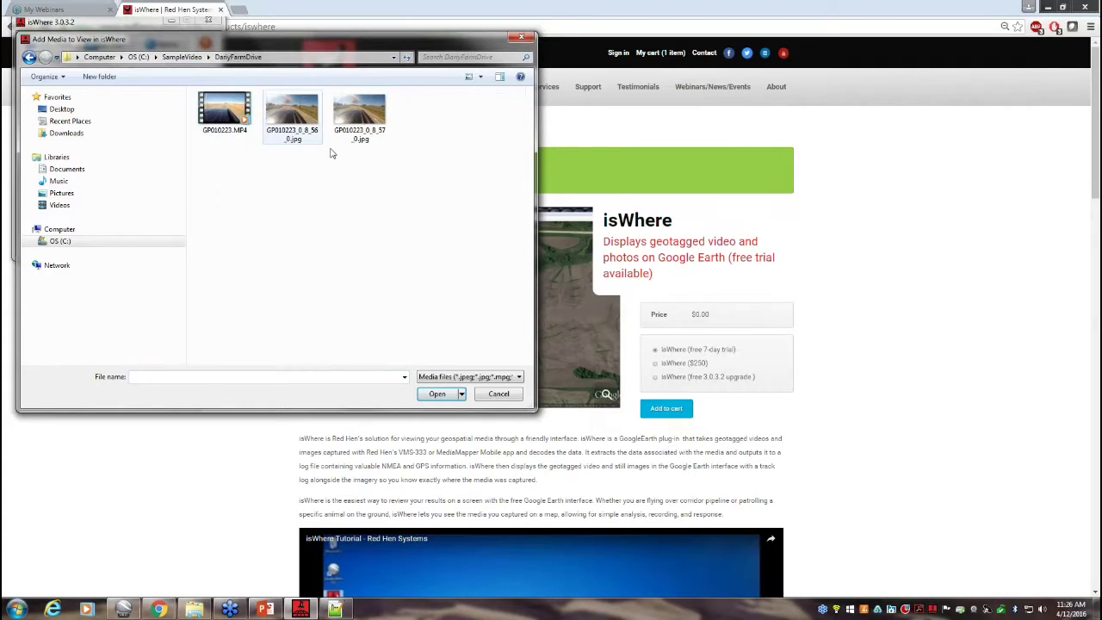
left_click_drag(316, 136, 212, 98)
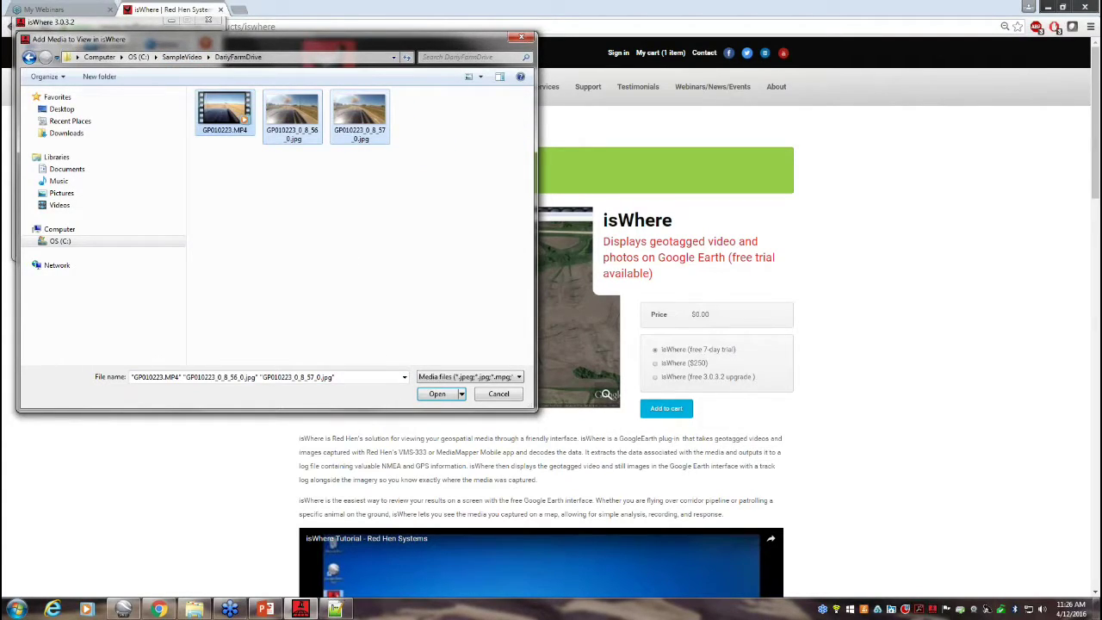
left_click(439, 396)
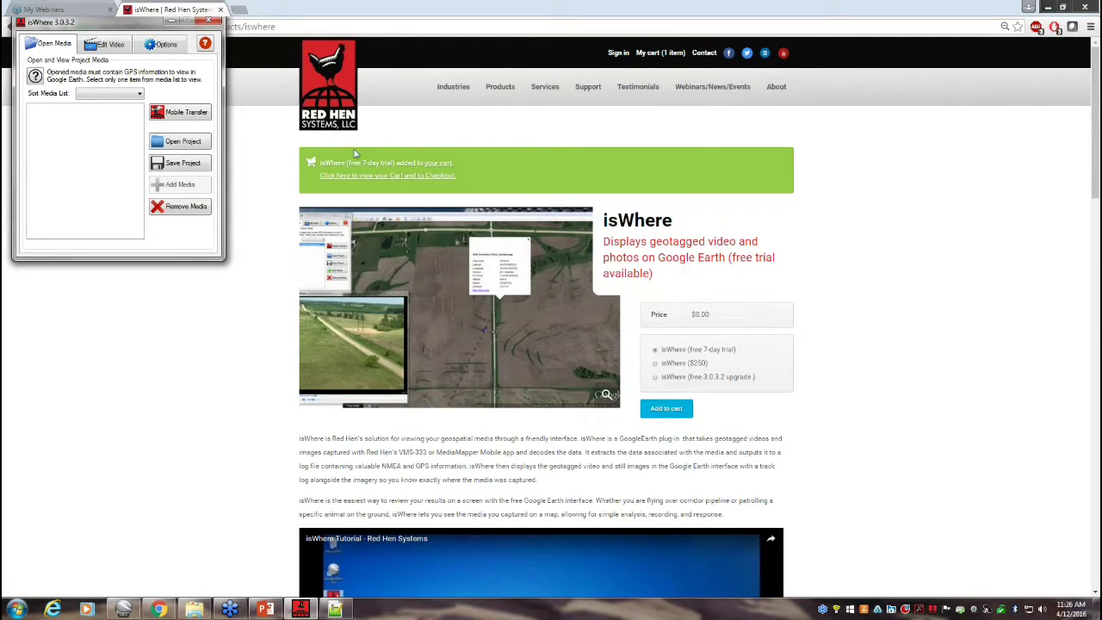
Switch to Google Earth and open the GP010223.MP4 video from the isWhere media list to play it alongside its track.
left_click(125, 609)
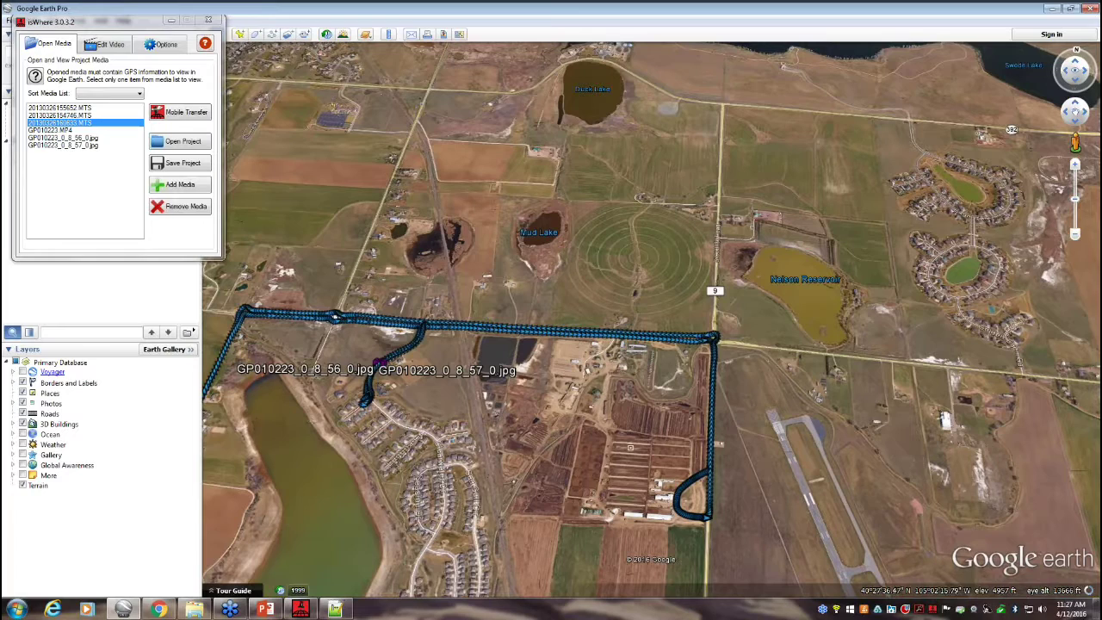
left_click(75, 130)
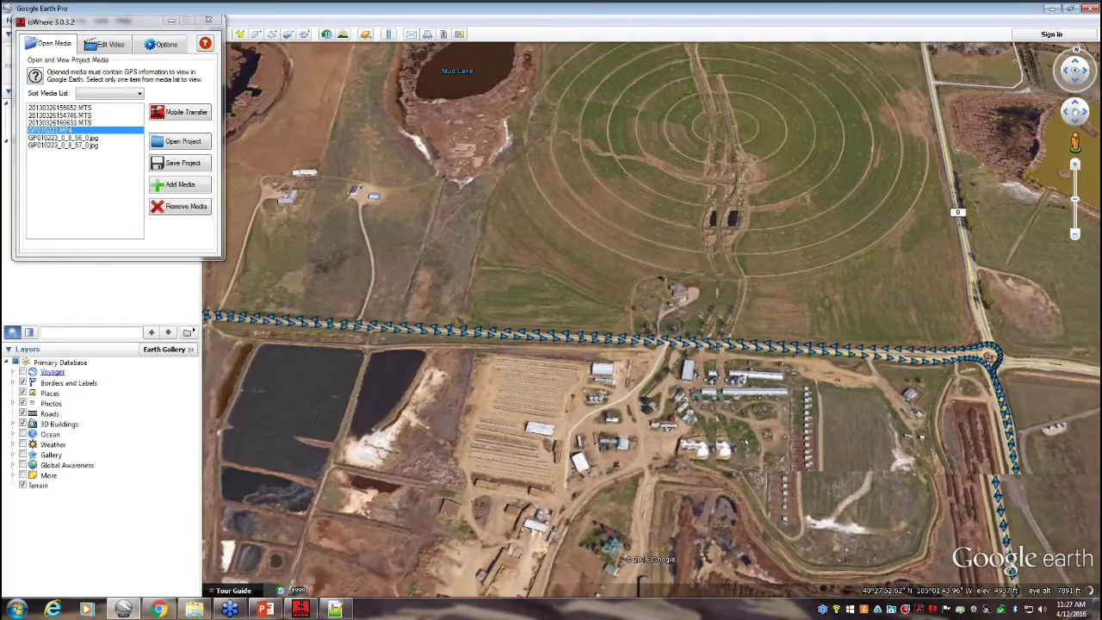
left_click(64, 144)
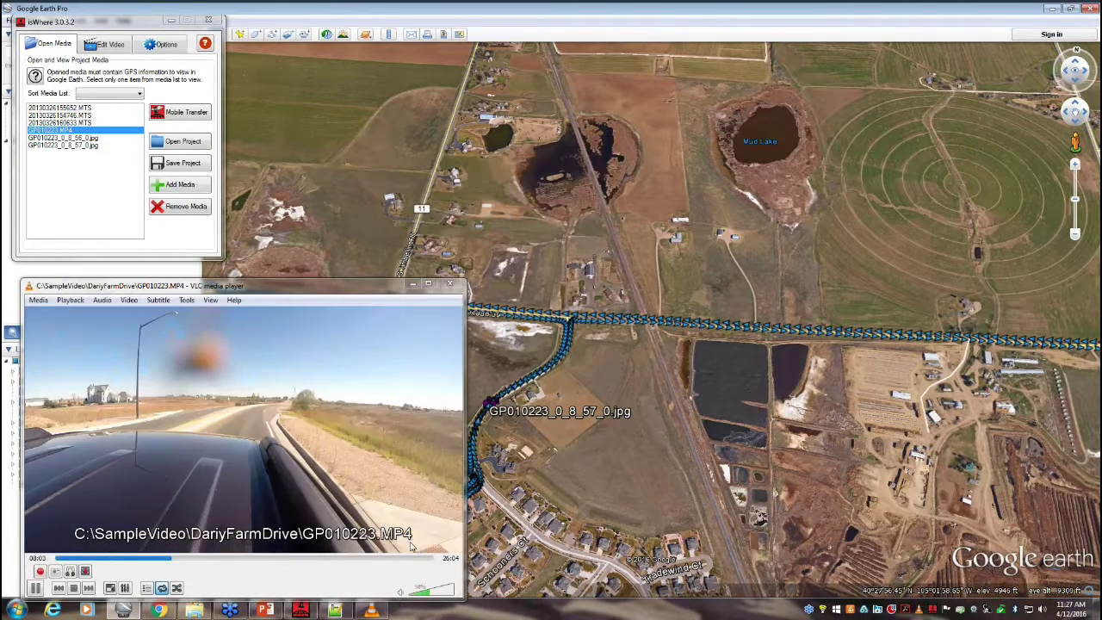
Skip the playing video to near its end and try the Clamped To Ground altitude mode for the Google Earth display.
left_click(412, 558)
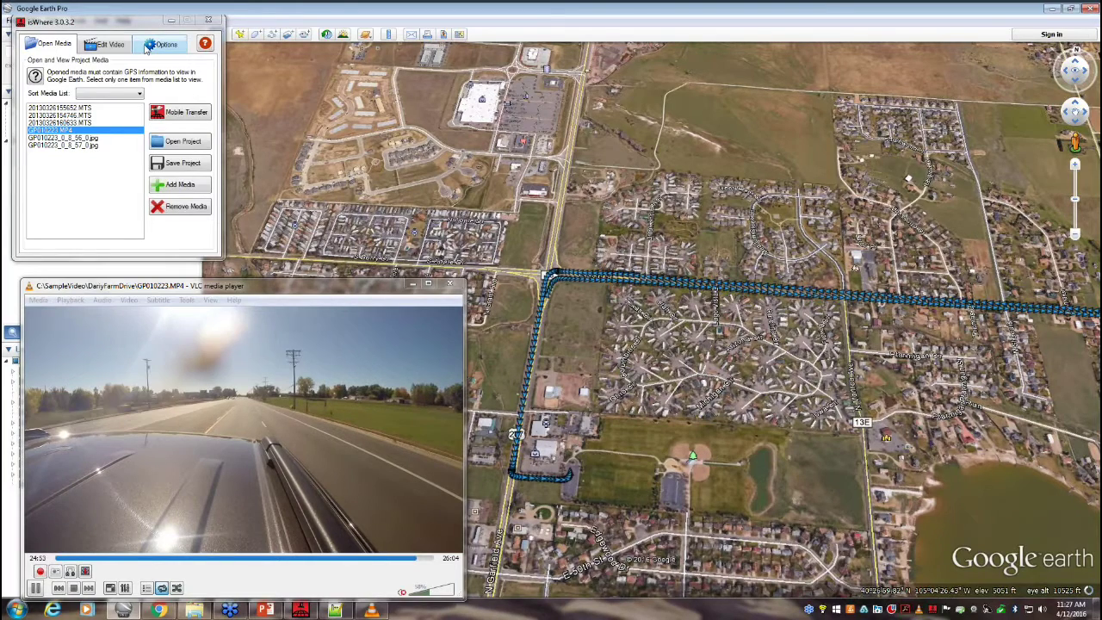
left_click(161, 43)
left_click(107, 125)
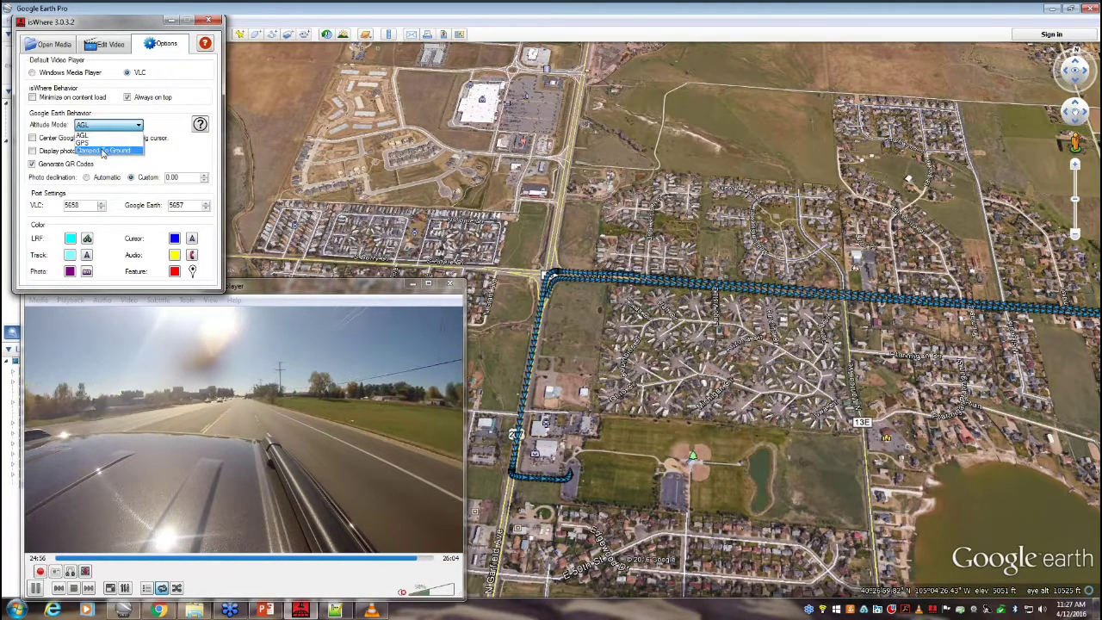
left_click(102, 152)
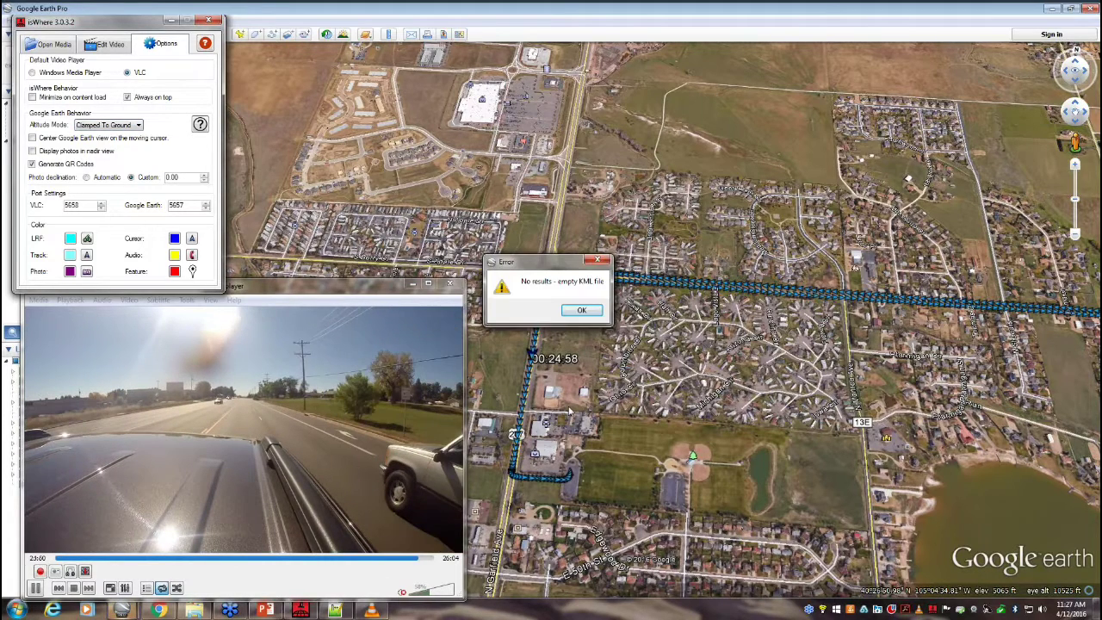
left_click(582, 309)
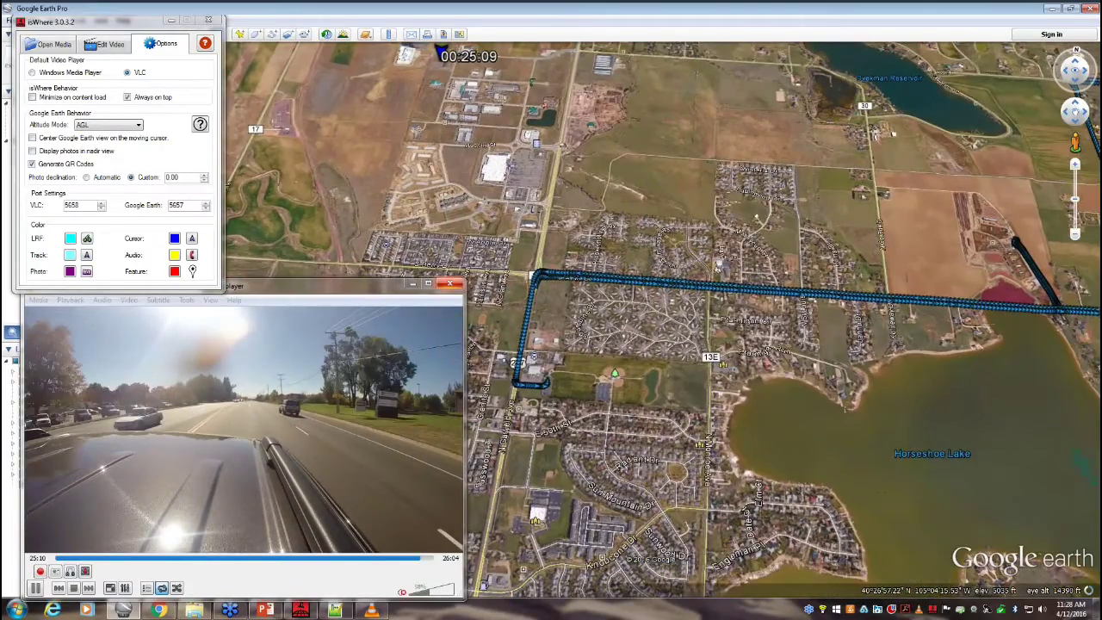
Close the VLC video and minimize Google Earth and isWhere to return to the isWhere product page in Chrome.
left_click(447, 285)
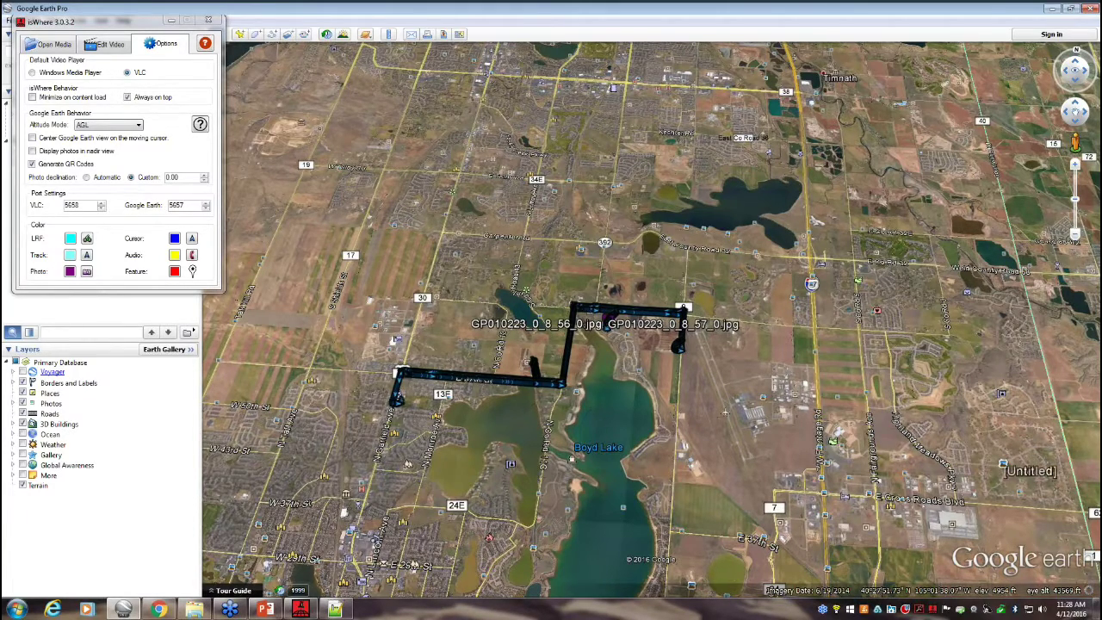
left_click(1049, 10)
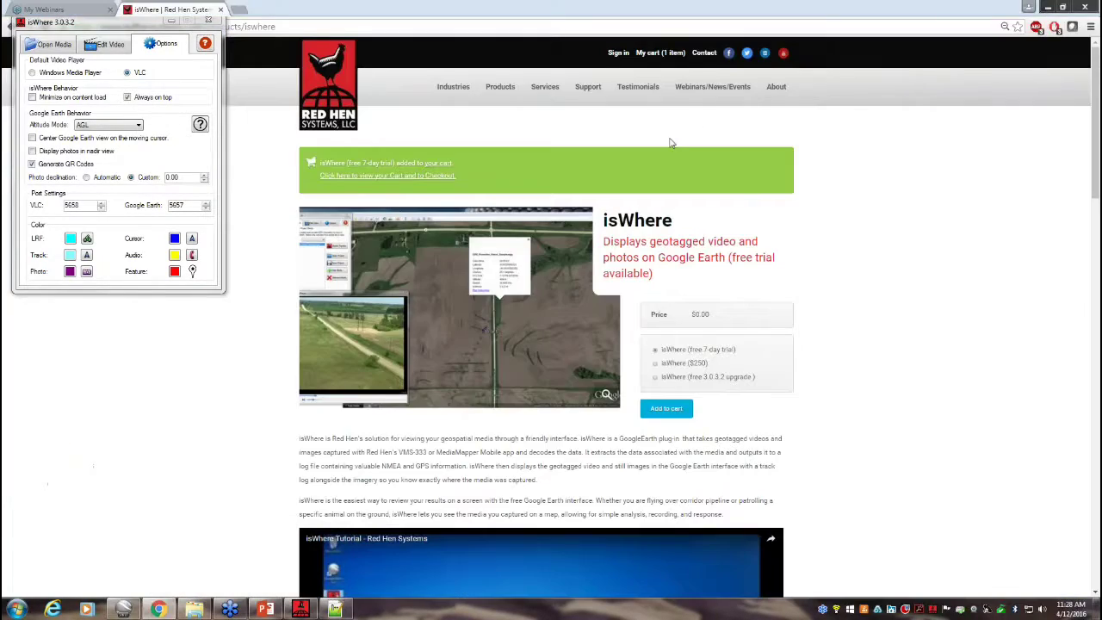
left_click(172, 19)
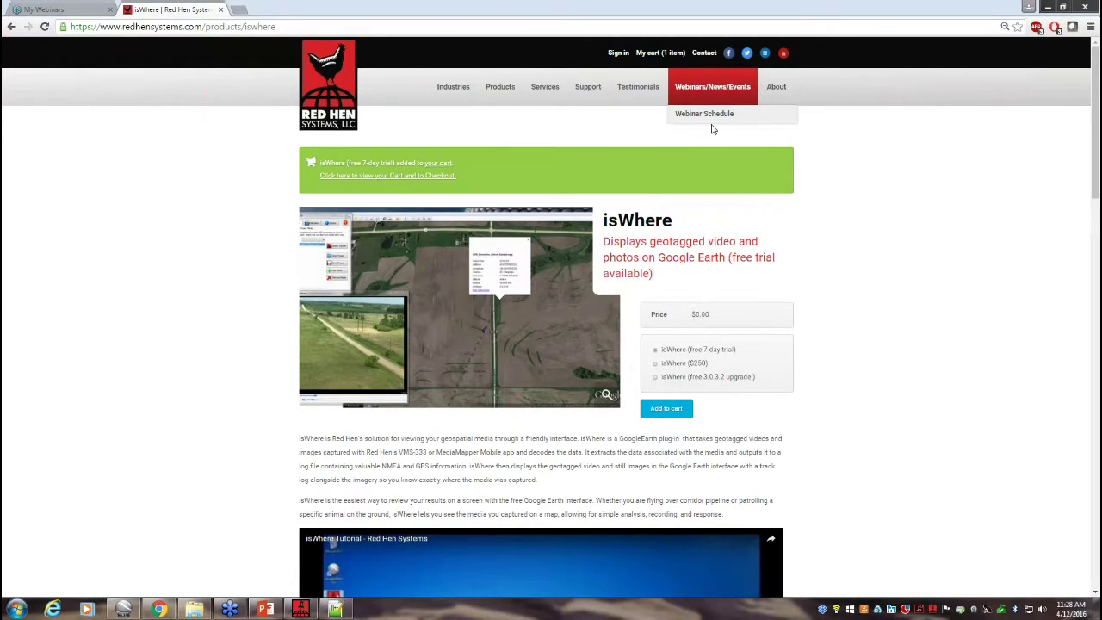
mouse_move(583, 135)
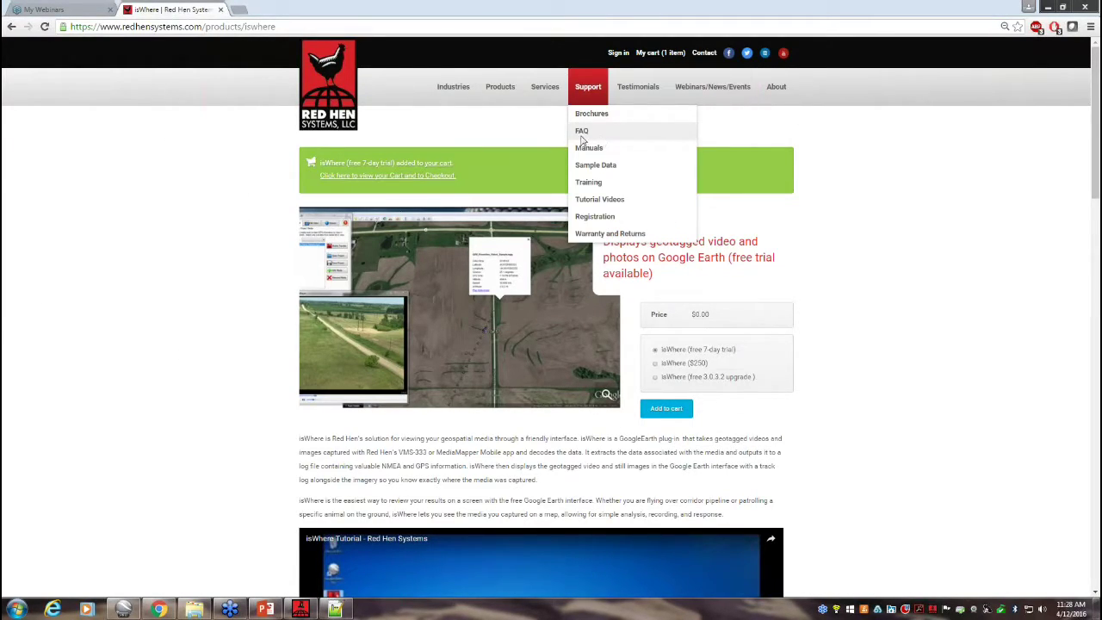